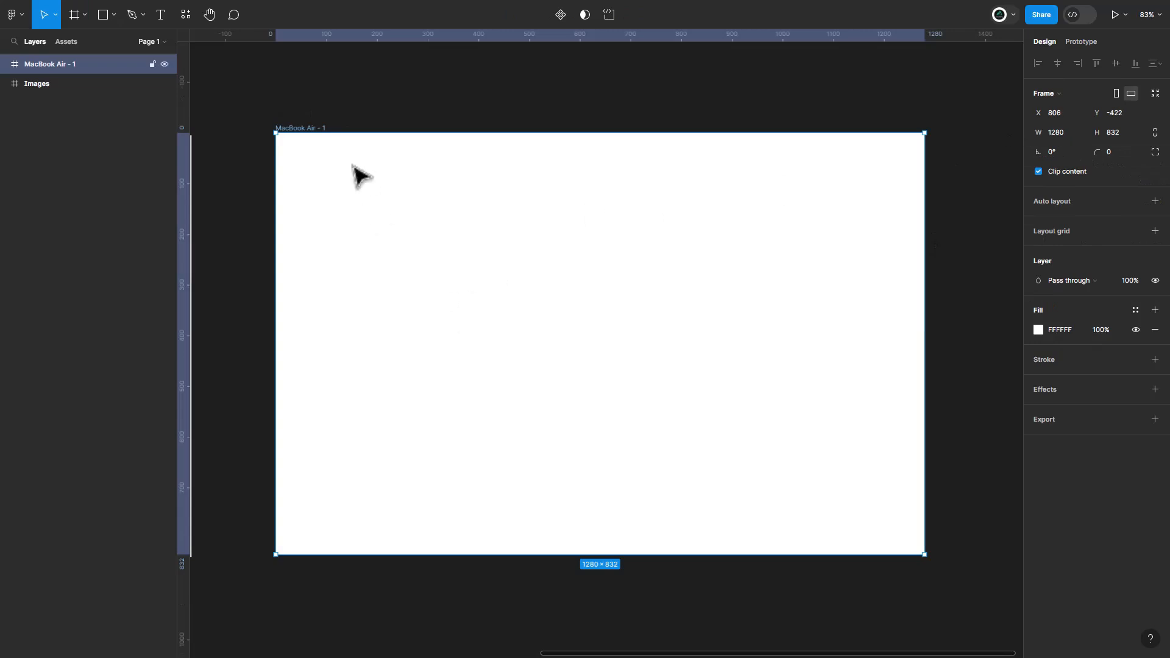
- Rename the MacBook Air frame to "Landing Page" and set its fill color to 1B212C
{"action": "double_click", "coordinate": [301, 128]}
{"action": "type", "text": "Landing Page"}
{"action": "key", "text": "Return"}
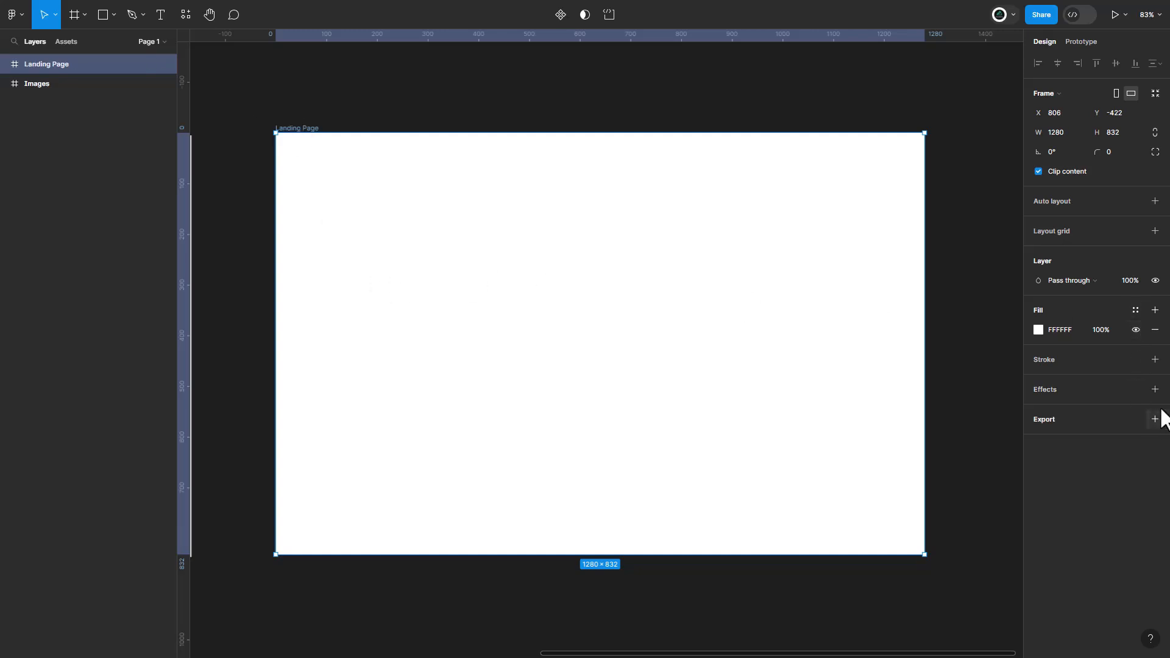
{"action": "left_click", "coordinate": [1054, 331]}
{"action": "type", "text": "1B212C"}
{"action": "key", "text": "Return"}
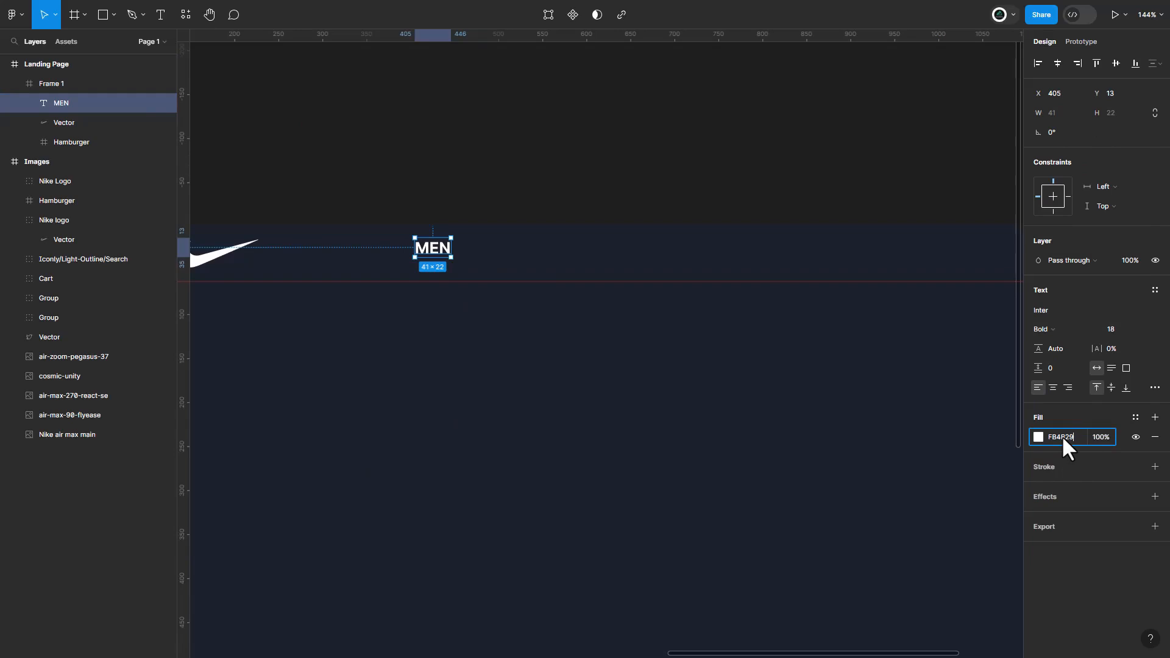
- Color the MEN header label FB4B29 and place three duplicates beside it in the same row, filled with FFFFFF
{"action": "key", "text": "Return"}
{"action": "left_click_drag", "start_coordinate": [433, 252], "coordinate": [513, 253]}
{"action": "left_click", "coordinate": [1076, 438]}
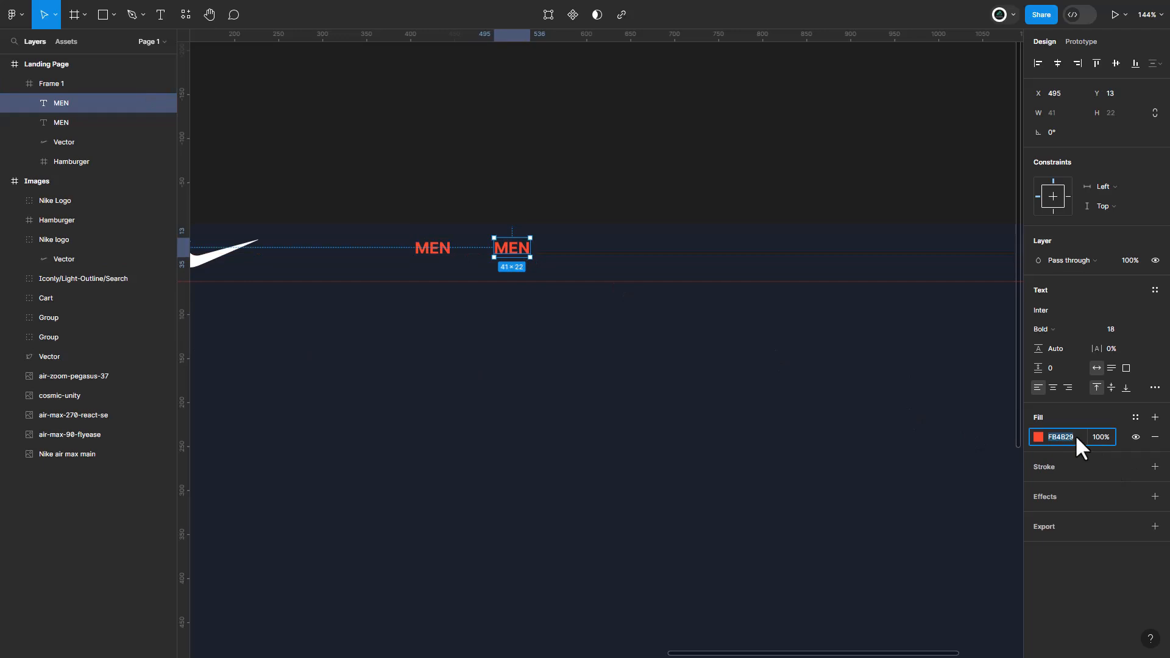
{"action": "type", "text": "ffffff"}
{"action": "key", "text": "Return"}
{"action": "left_click_drag", "start_coordinate": [516, 249], "coordinate": [670, 251]}
- Change the text of the three white header labels to WOMEN, KIDS and COLLECTIONS
{"action": "double_click", "coordinate": [511, 250]}
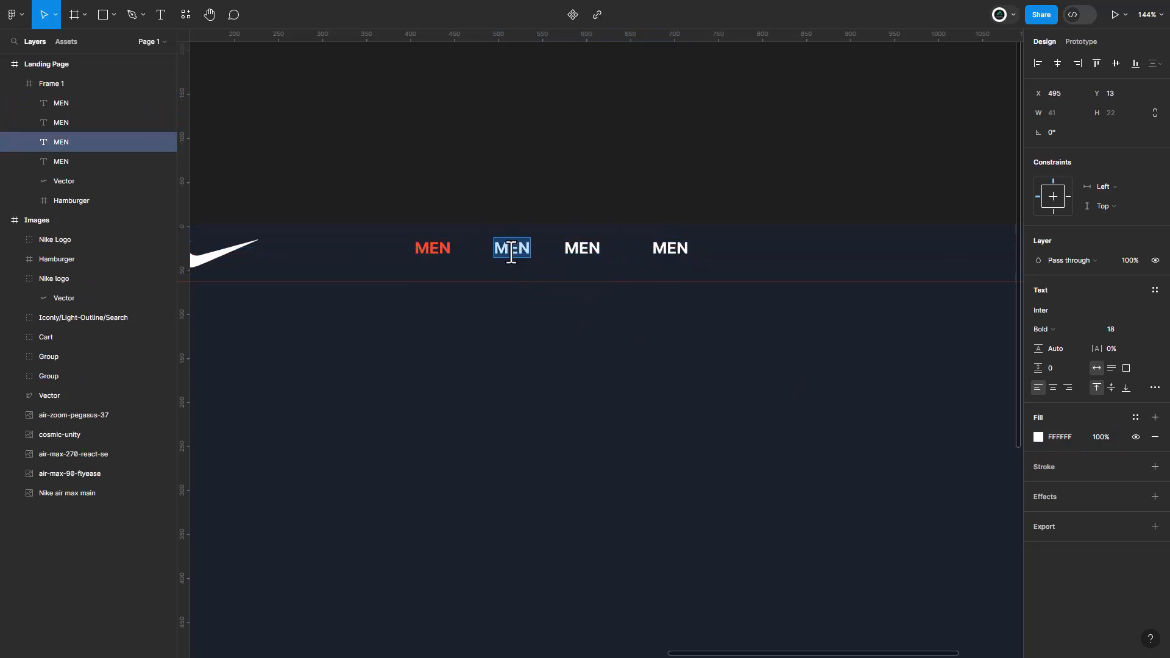
{"action": "type", "text": "WOMEN"}
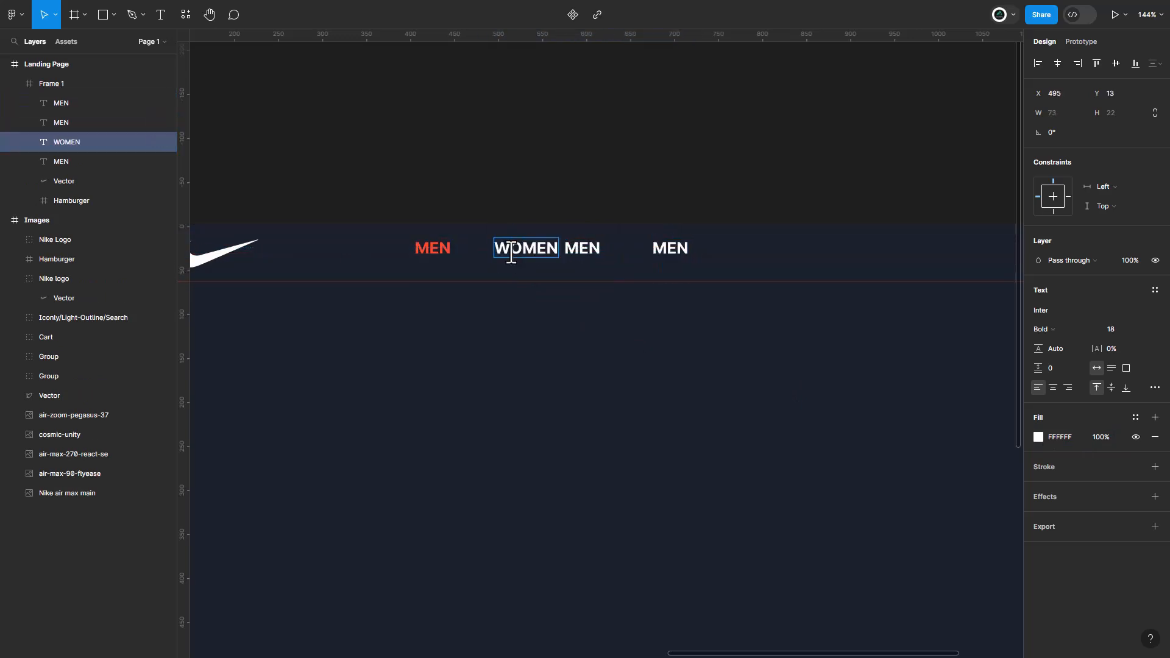
{"action": "double_click", "coordinate": [577, 250]}
{"action": "type", "text": "KIDS"}
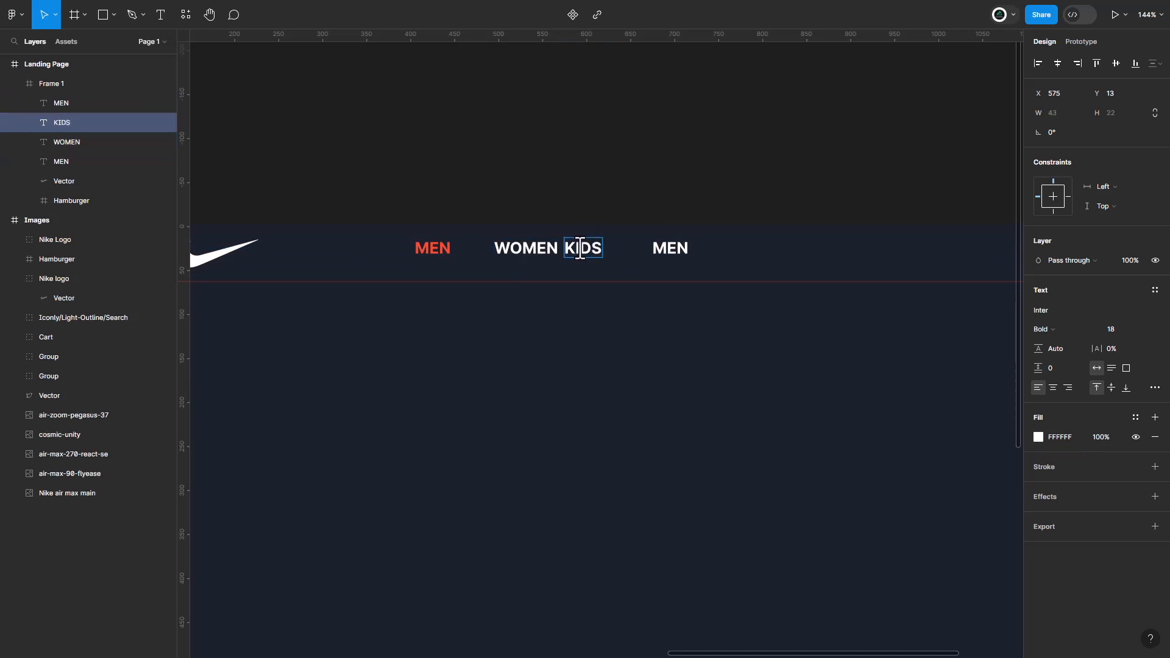
{"action": "double_click", "coordinate": [670, 248]}
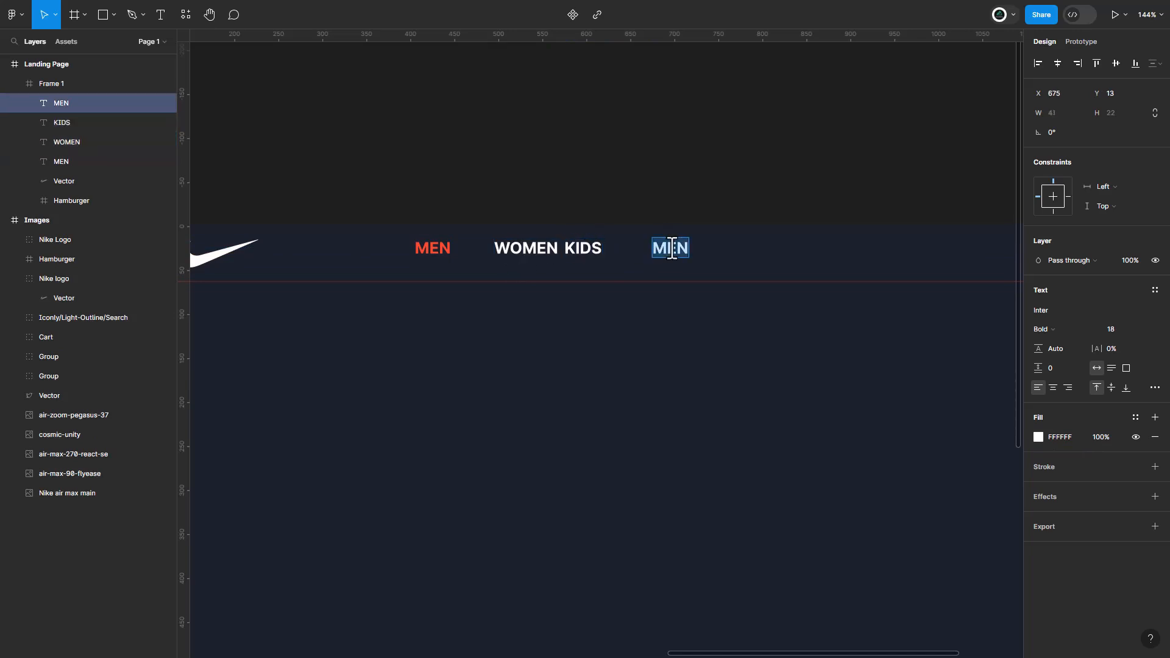
{"action": "type", "text": "COLLECTI"}
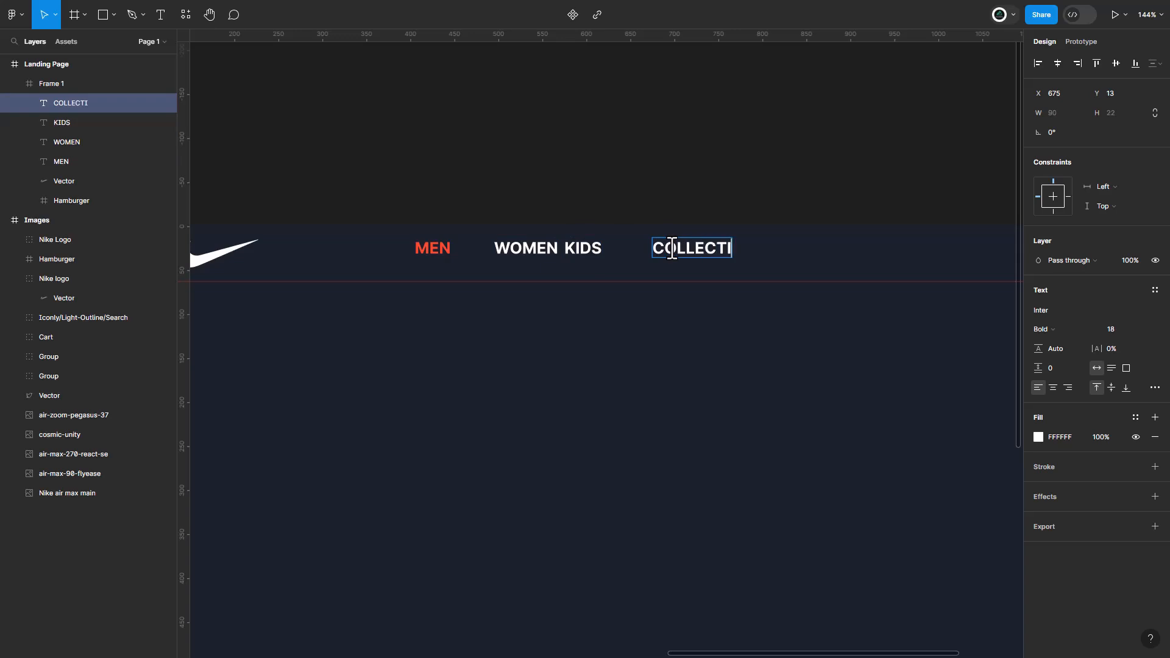
{"action": "double_click", "coordinate": [585, 249]}
{"action": "key", "text": "Escape"}
- Combine the MEN, WOMEN, KIDS and COLLECTIONS labels into a horizontal auto layout with 50 spacing between items
{"action": "left_click", "coordinate": [436, 246]}
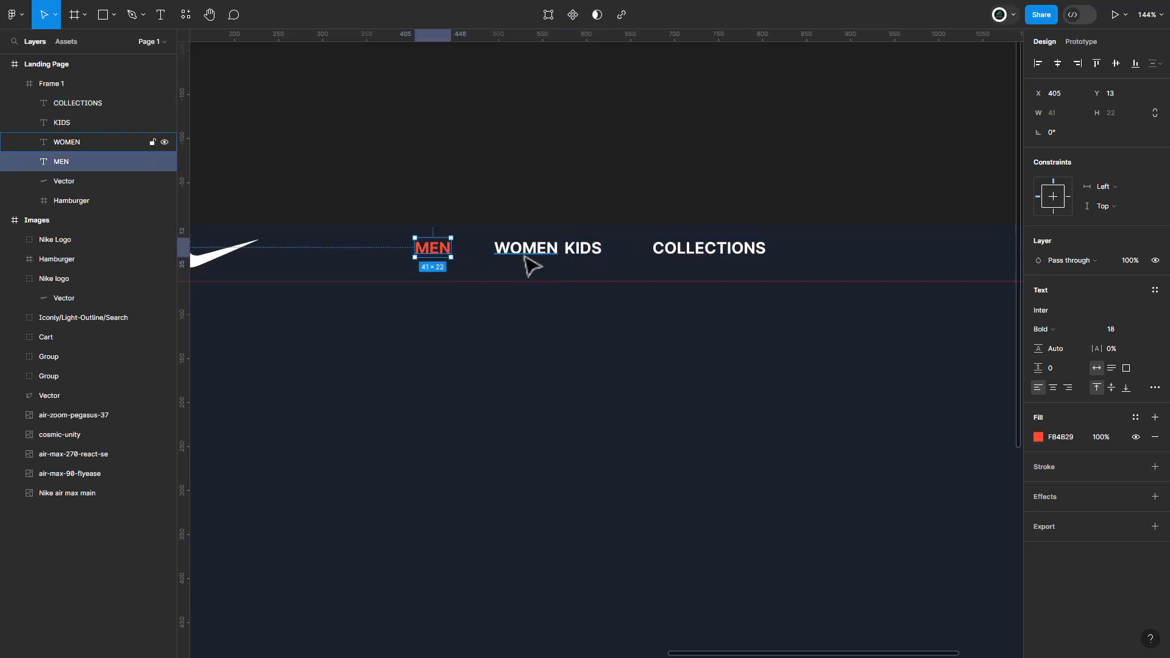
{"action": "left_click", "coordinate": [521, 251], "text": "shift"}
{"action": "left_click", "coordinate": [599, 251], "text": "shift"}
{"action": "left_click", "coordinate": [725, 254], "text": "shift"}
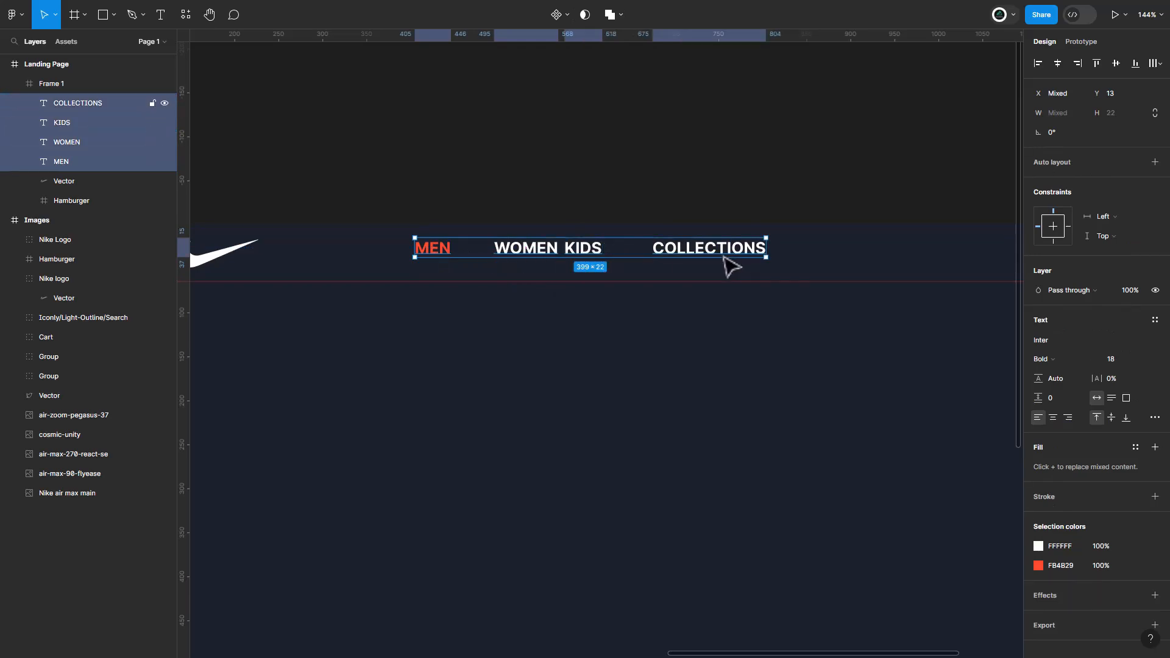
{"action": "key", "text": "shift+a"}
{"action": "left_click", "coordinate": [1054, 262]}
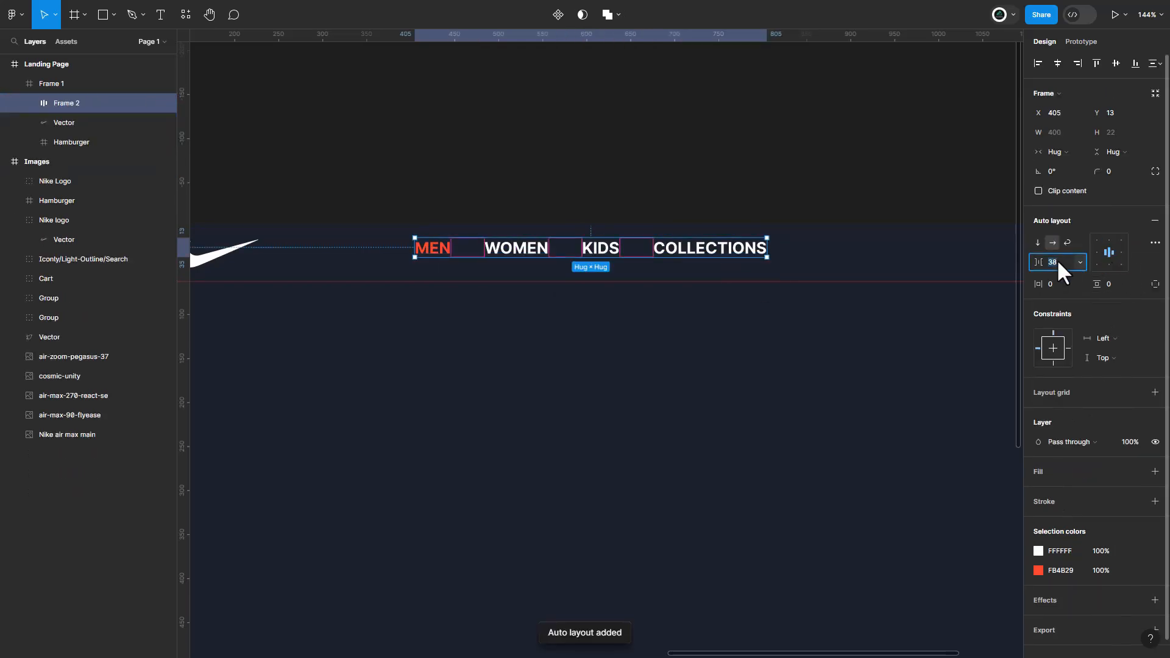
{"action": "type", "text": "50"}
{"action": "key", "text": "Return"}
{"action": "left_click", "coordinate": [595, 342]}
- Center the navigation links group horizontally and vertically within the header bar
{"action": "double_click", "coordinate": [567, 247]}
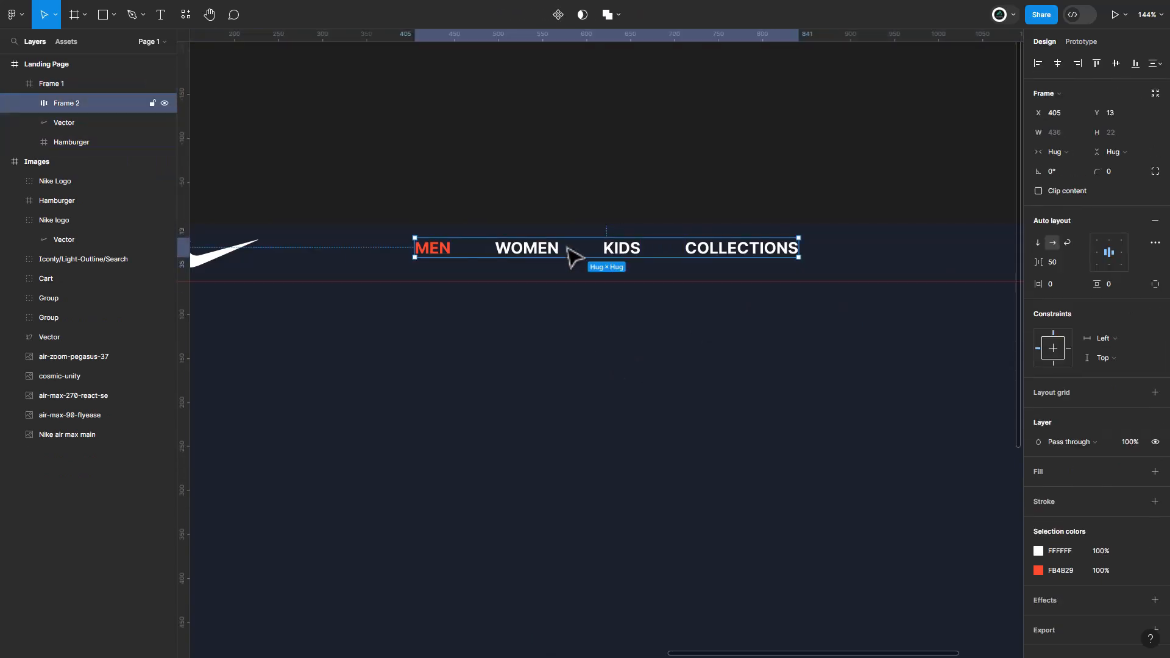
{"action": "left_click", "coordinate": [1057, 63]}
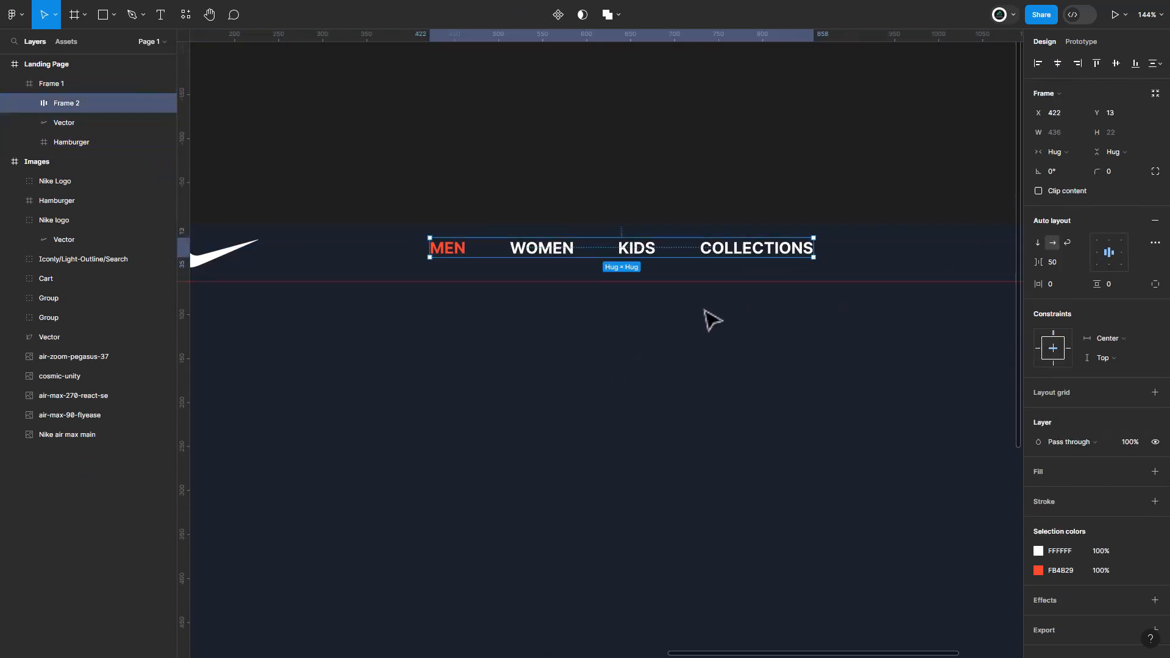
{"action": "left_click", "coordinate": [1116, 62]}
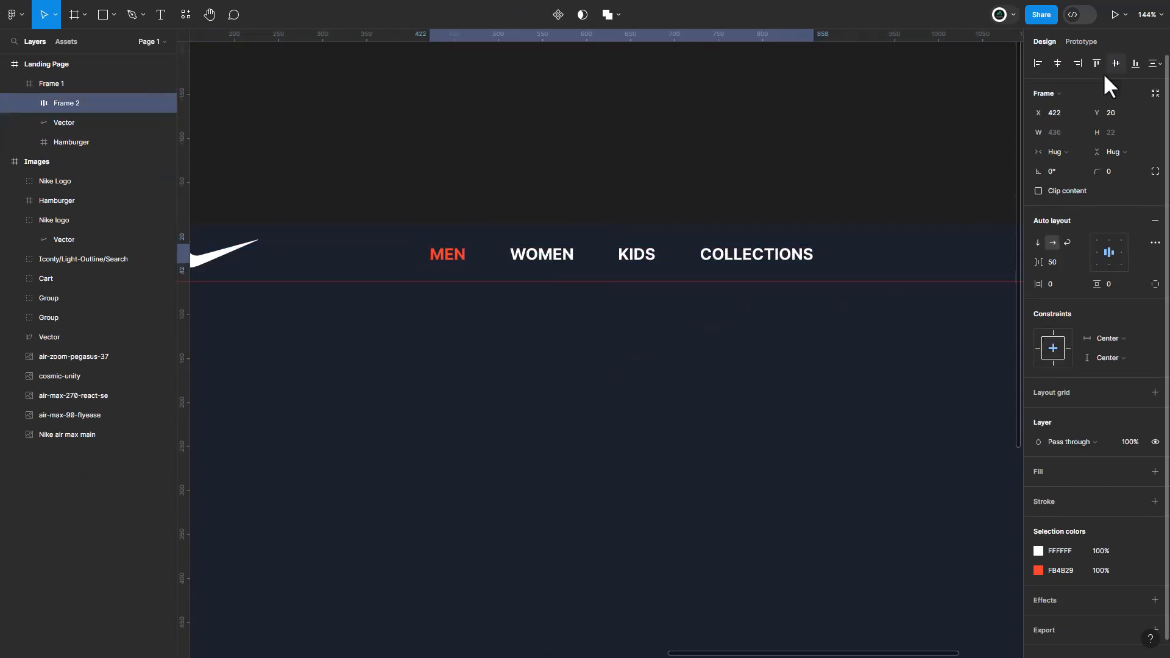
{"action": "left_click", "coordinate": [651, 370]}
- Draw a line about 72 px long beneath the MEN label and set its rotation to 0°
{"action": "left_click", "coordinate": [114, 14]}
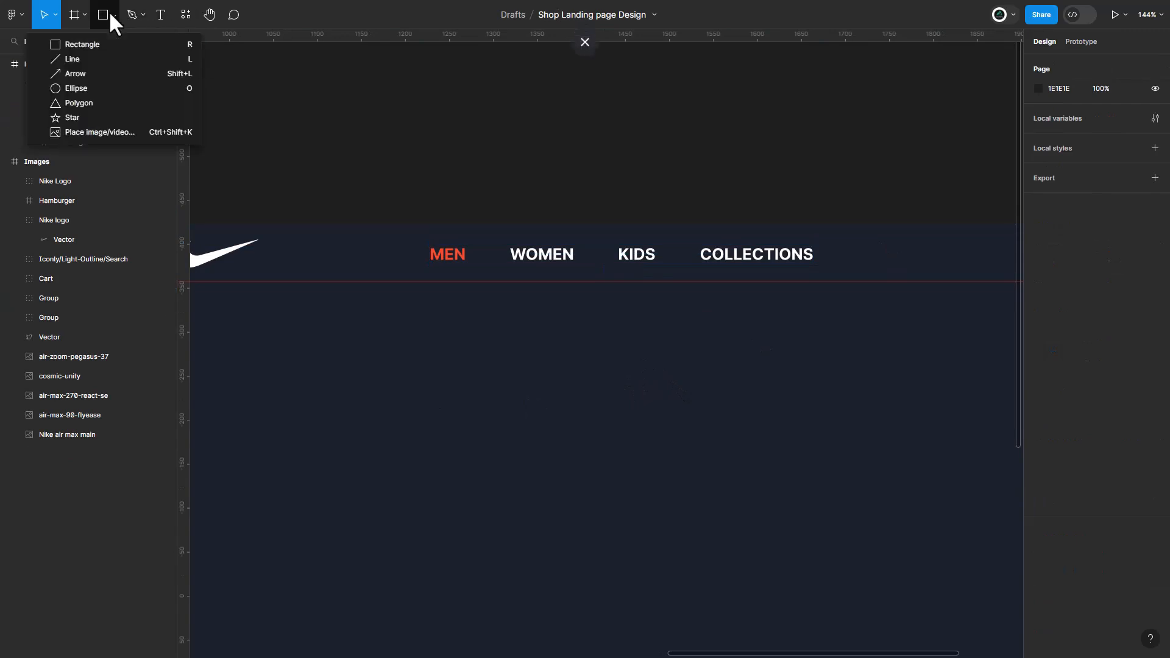
{"action": "left_click", "coordinate": [98, 61]}
{"action": "left_click_drag", "start_coordinate": [416, 268], "coordinate": [481, 268]}
{"action": "left_click", "coordinate": [1070, 132]}
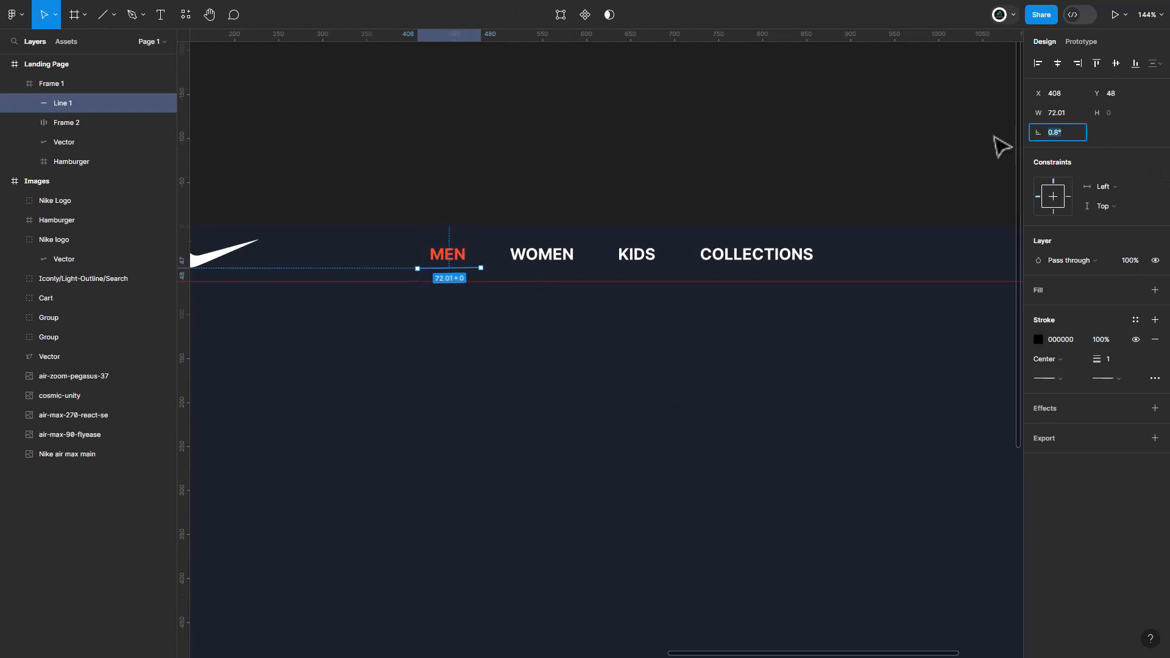
{"action": "type", "text": "0"}
{"action": "key", "text": "Return"}
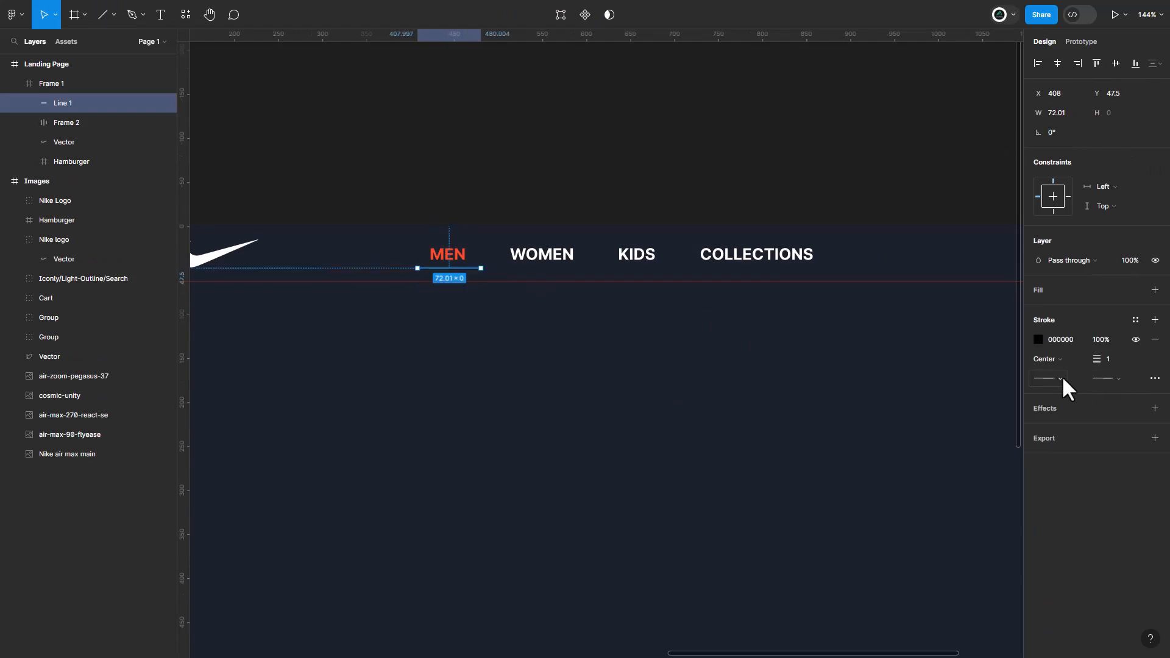
- Give the line beneath MEN a stroke weight of 3 and the label's color, FB4B29
{"action": "key", "text": "Up"}
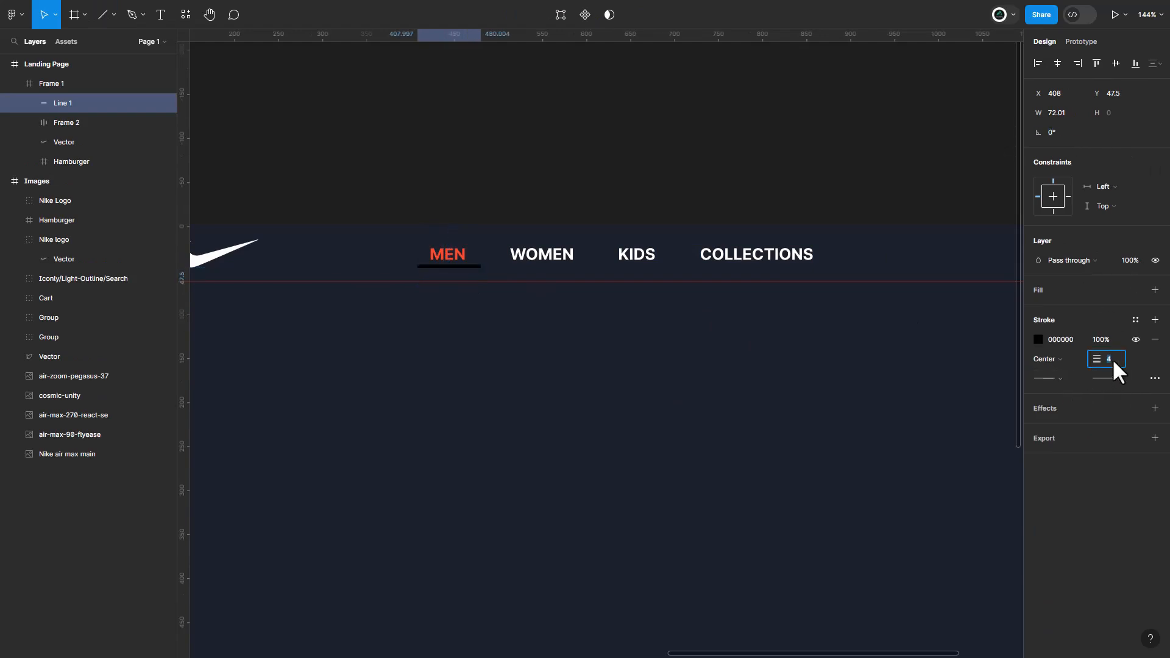
{"action": "left_click", "coordinate": [451, 255]}
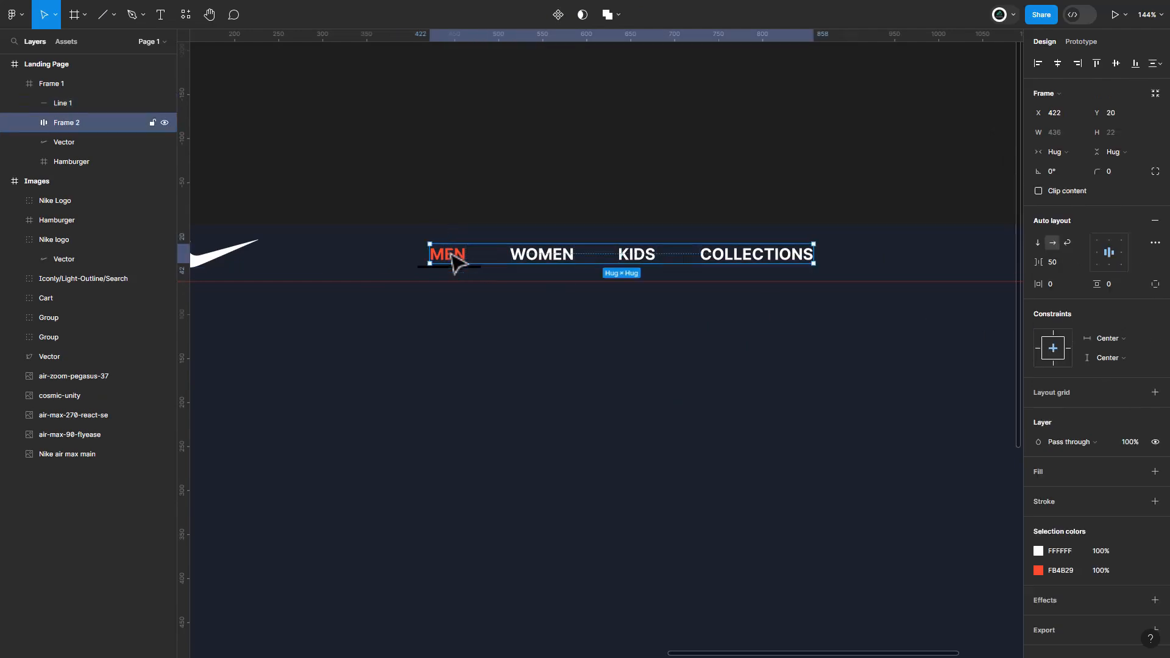
{"action": "left_click", "coordinate": [452, 255]}
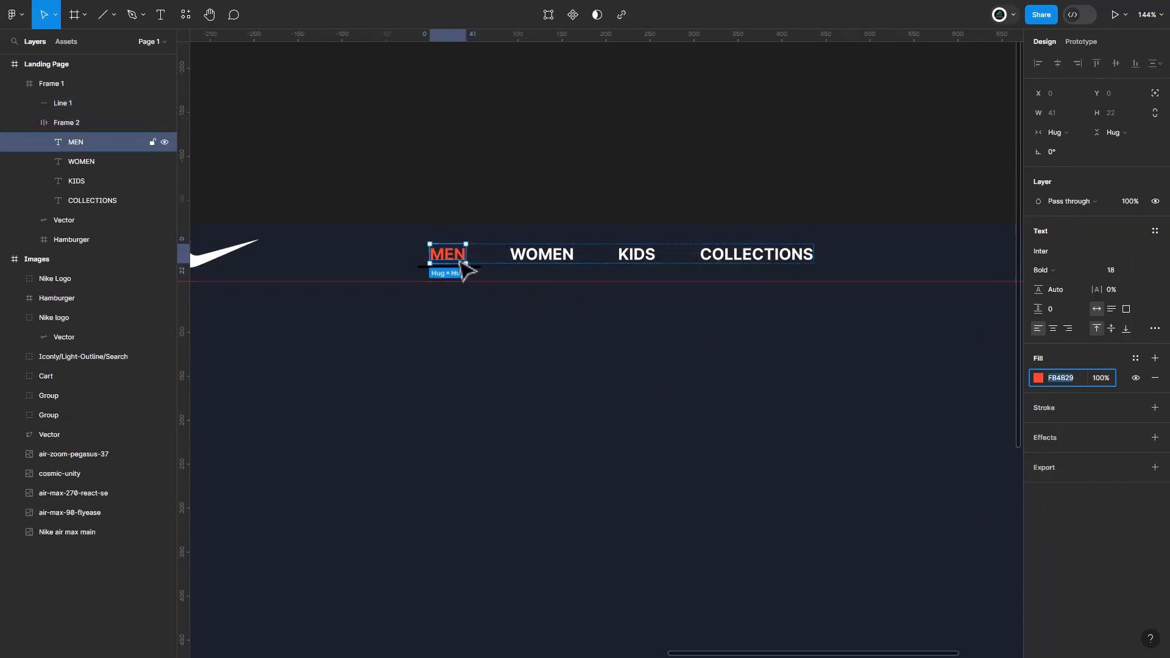
{"action": "left_click", "coordinate": [479, 268]}
{"action": "key", "text": "Return"}
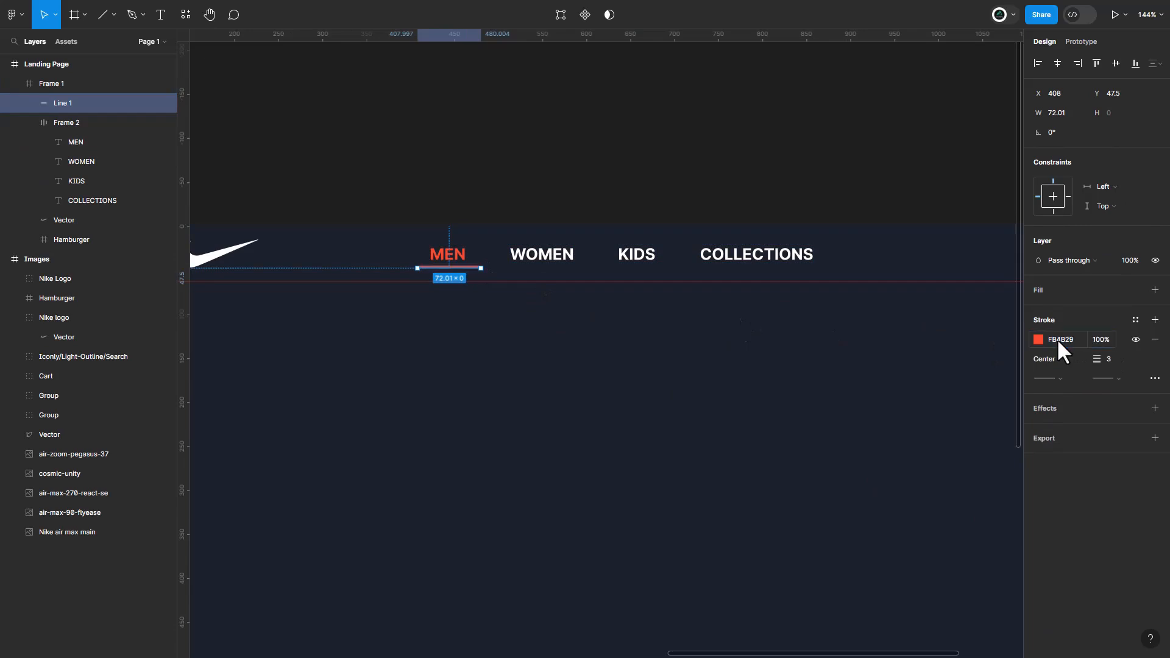
- Copy the search and cart icons from the Images frame into the header, placing them at its right end
{"action": "left_click", "coordinate": [640, 362]}
{"action": "left_click_drag", "start_coordinate": [729, 344], "coordinate": [419, 315]}
{"action": "scroll", "coordinate": [571, 355], "scroll_direction": "down", "scroll_amount": 5}
{"action": "left_click_drag", "start_coordinate": [428, 375], "coordinate": [816, 379]}
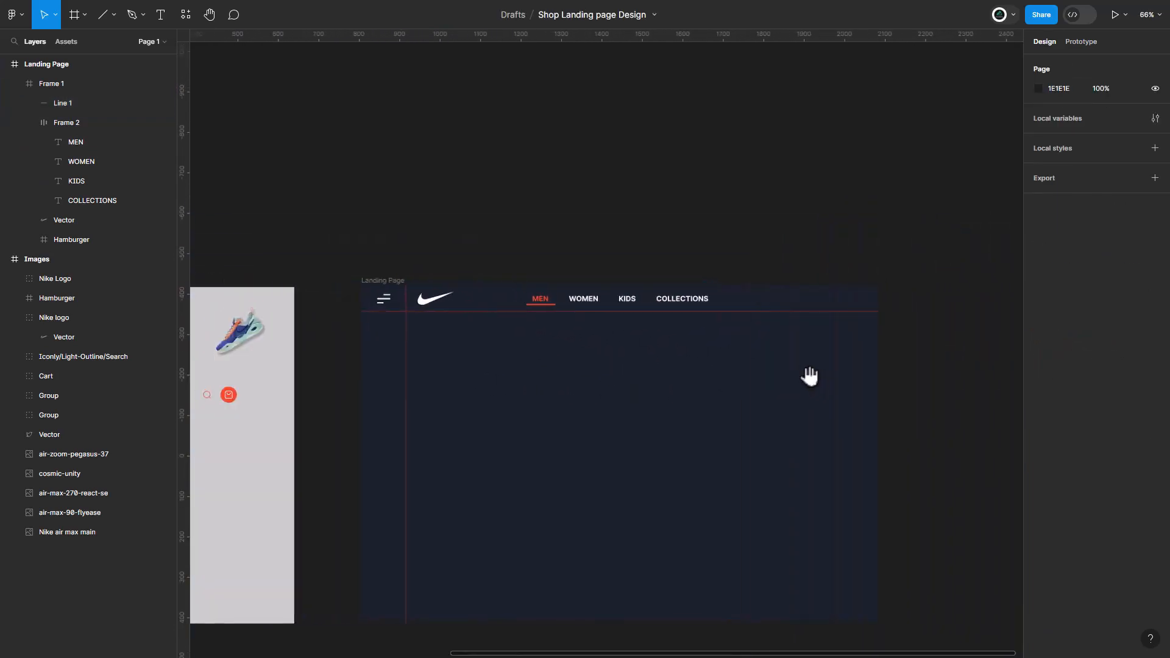
{"action": "left_click_drag", "start_coordinate": [338, 399], "coordinate": [373, 398]}
{"action": "left_click_drag", "start_coordinate": [447, 380], "coordinate": [503, 404]}
{"action": "left_click_drag", "start_coordinate": [743, 394], "coordinate": [480, 395]}
{"action": "left_click", "coordinate": [815, 295]}
{"action": "key", "text": "ctrl+v"}
{"action": "left_click_drag", "start_coordinate": [805, 293], "coordinate": [831, 298]}
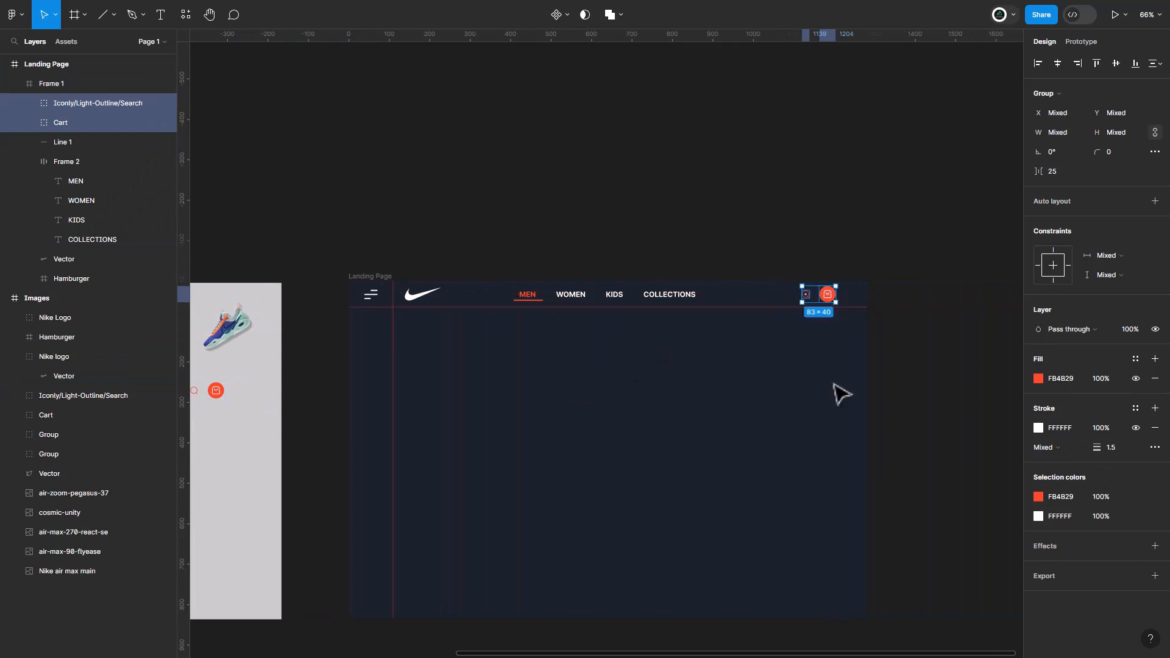
{"action": "key", "text": "Escape"}
- Duplicate the header's navigation links group and place the copy in the landing page body at about X 183, Y 403
{"action": "scroll", "coordinate": [816, 391], "scroll_direction": "up", "scroll_amount": 5}
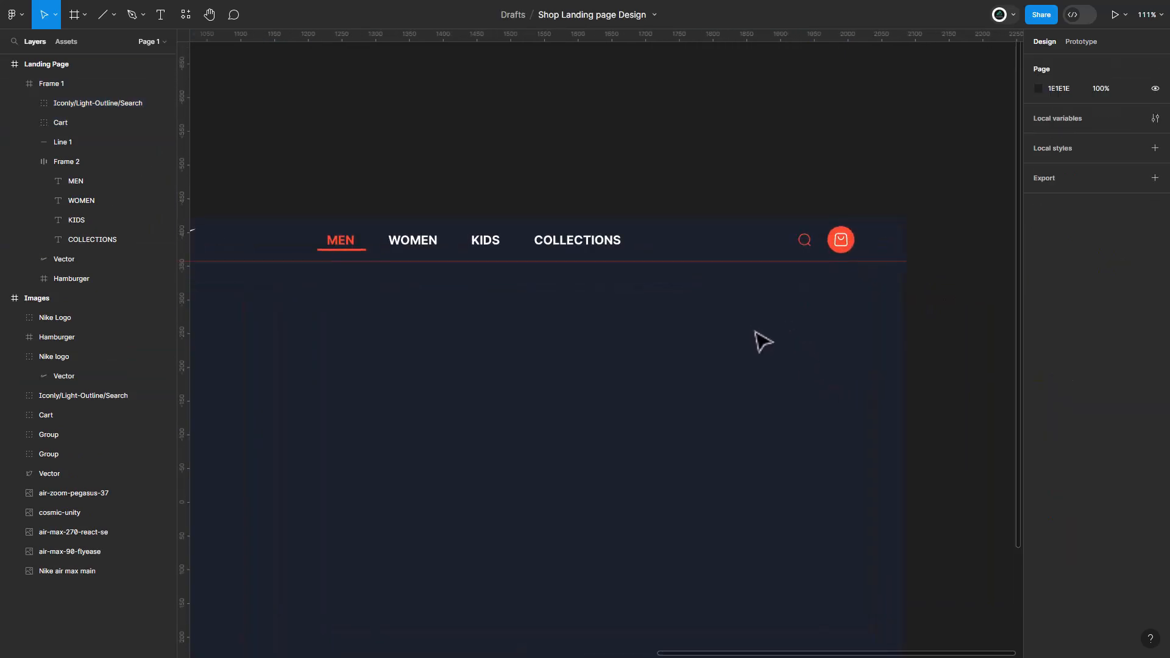
{"action": "scroll", "coordinate": [504, 379], "scroll_direction": "left", "scroll_amount": 6}
{"action": "scroll", "coordinate": [504, 379], "scroll_direction": "down", "scroll_amount": 2}
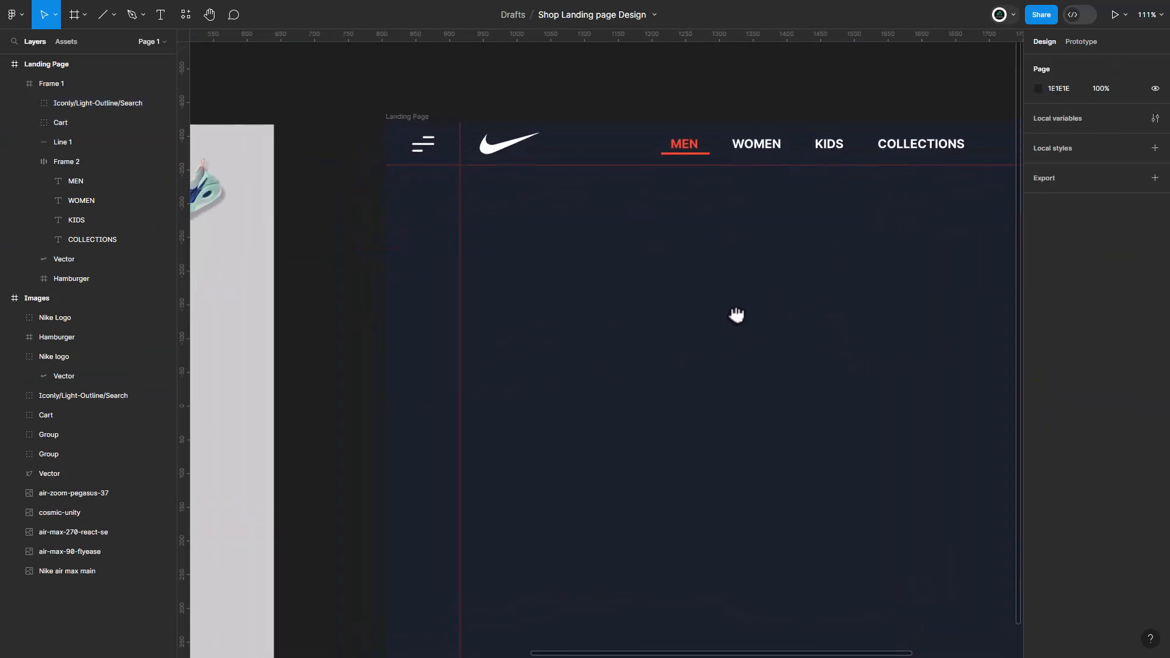
{"action": "double_click", "coordinate": [769, 157]}
{"action": "key", "text": "ctrl+c"}
{"action": "left_click", "coordinate": [537, 442]}
{"action": "key", "text": "ctrl+v"}
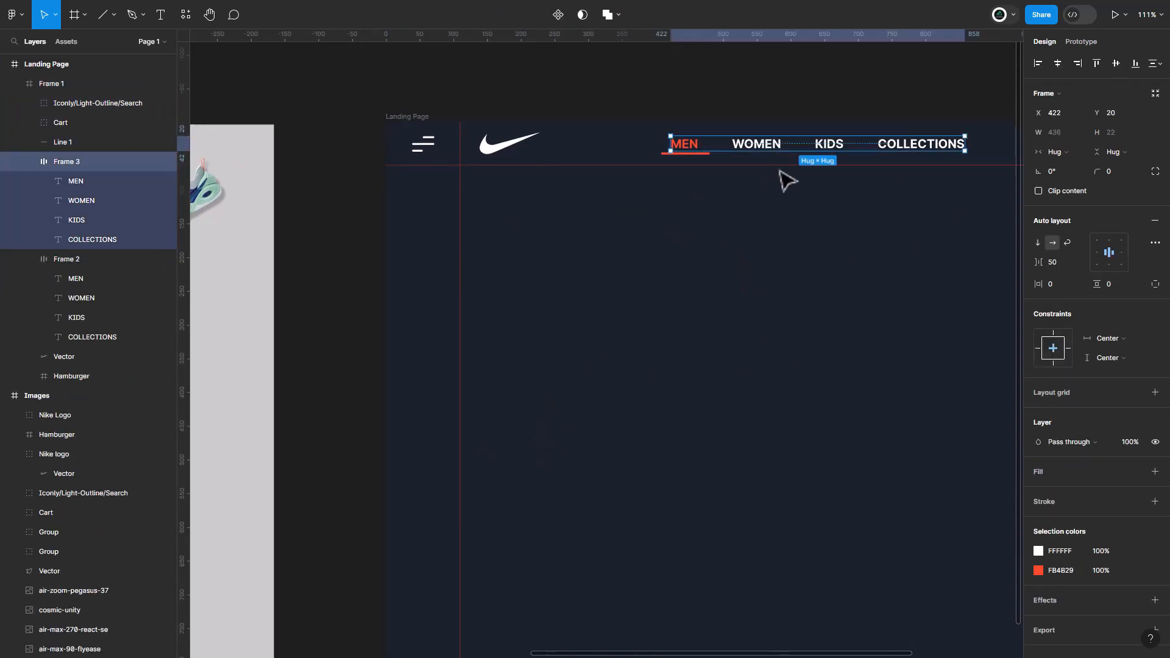
{"action": "left_click_drag", "start_coordinate": [780, 153], "coordinate": [618, 410]}
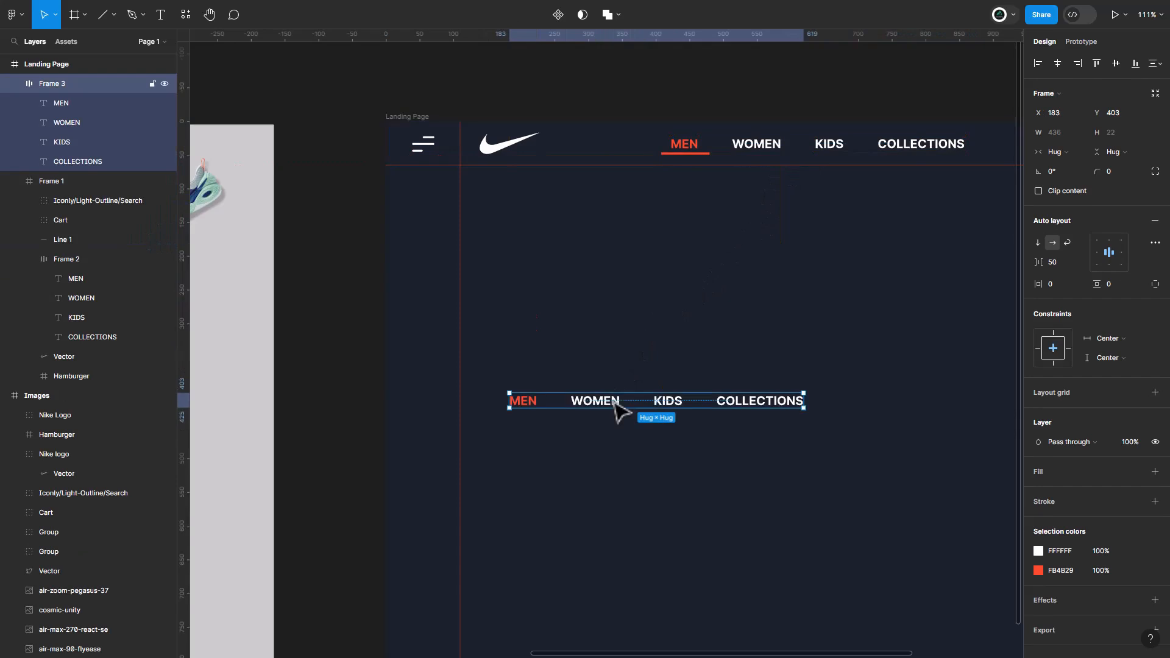
- In the copied links group, change MEN to FAQ, WOMEN to PACKAGING and KIDS to DELIVERY
{"action": "double_click", "coordinate": [524, 401]}
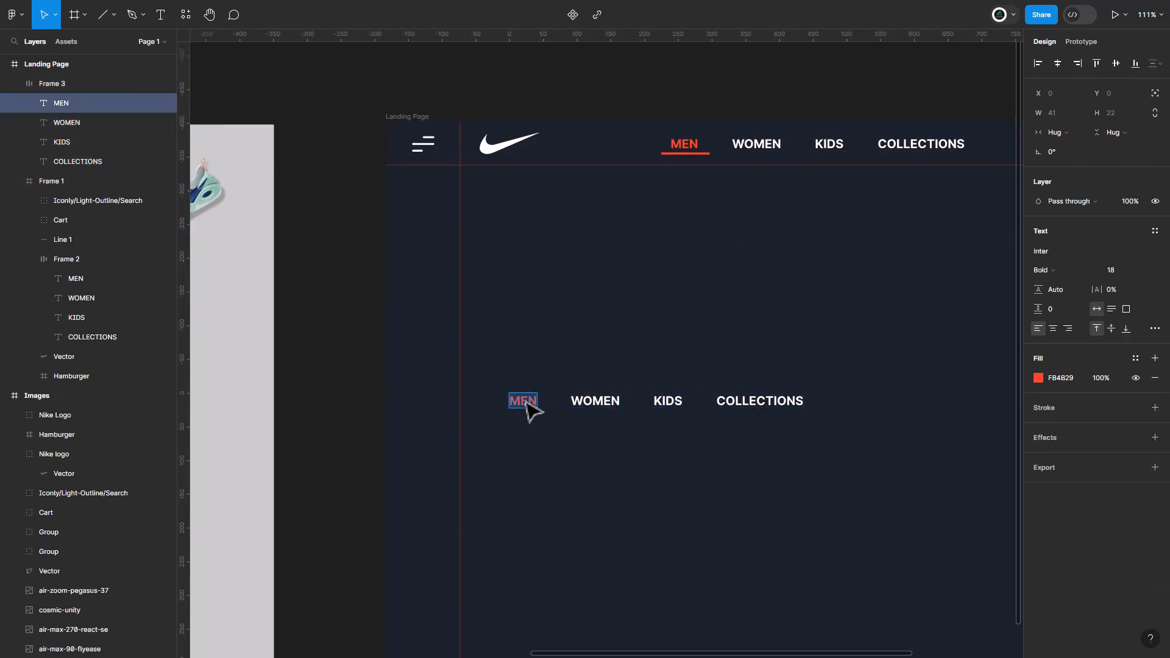
{"action": "type", "text": "FAQ"}
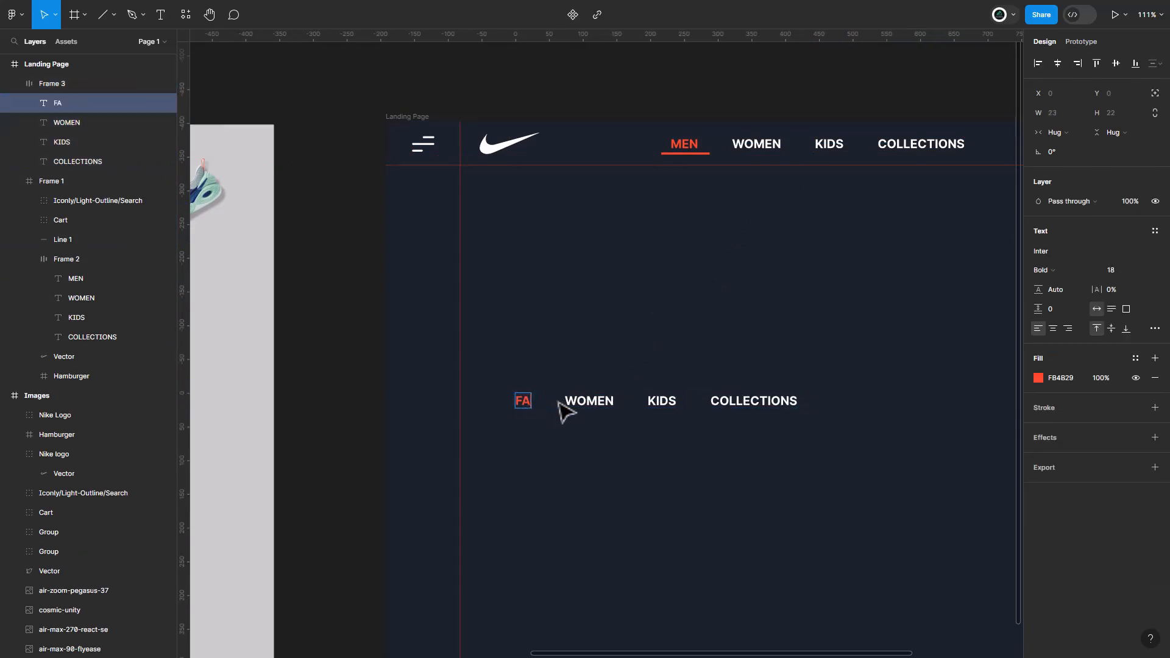
{"action": "double_click", "coordinate": [587, 401]}
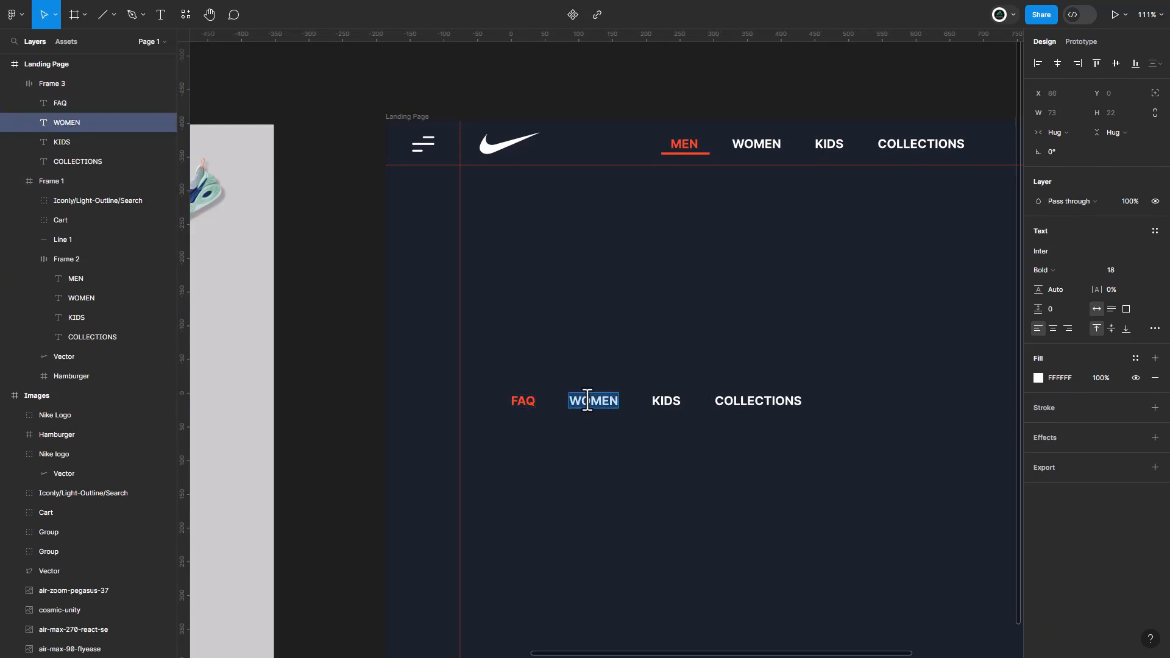
{"action": "type", "text": "P"}
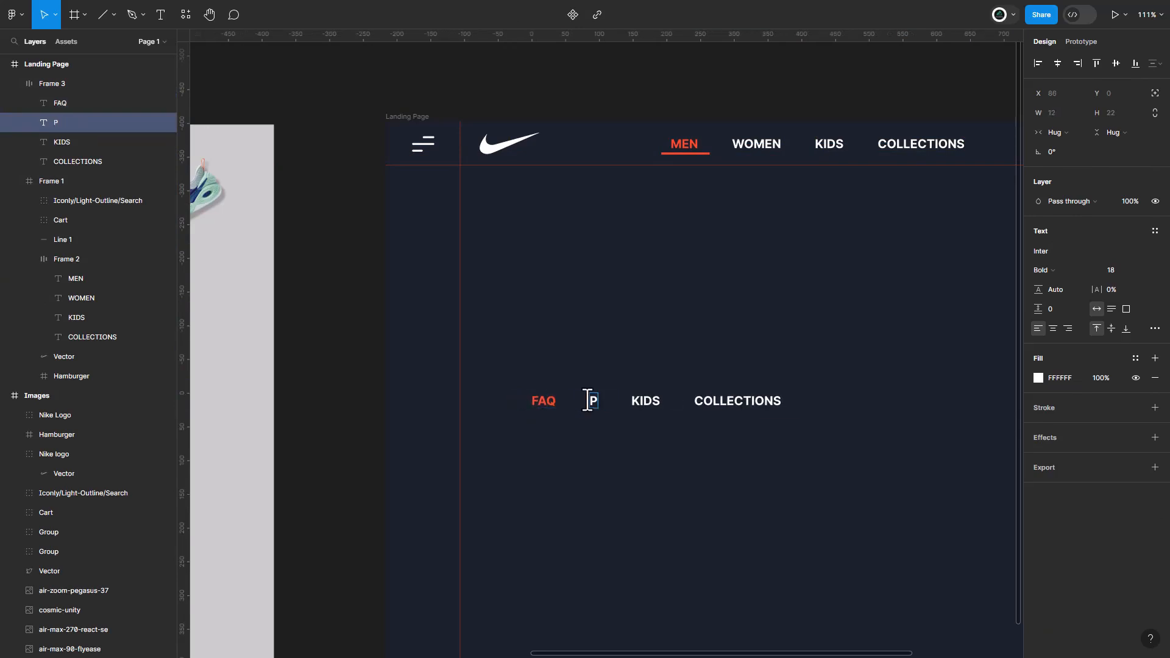
{"action": "type", "text": "AC"}
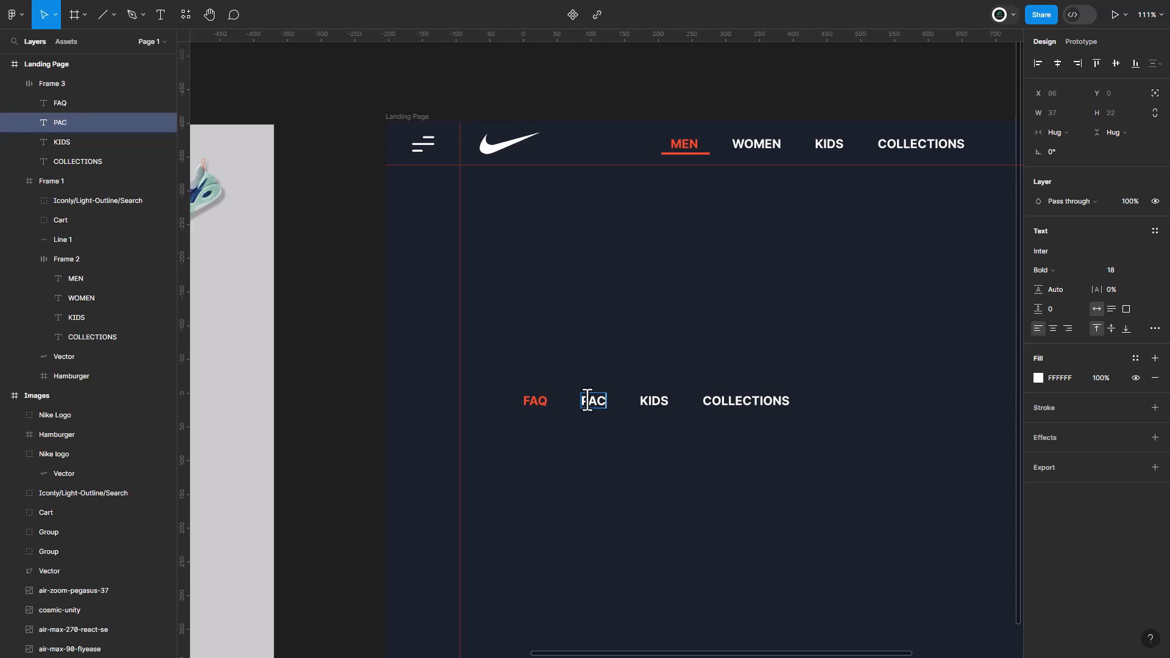
{"action": "type", "text": "KAGING"}
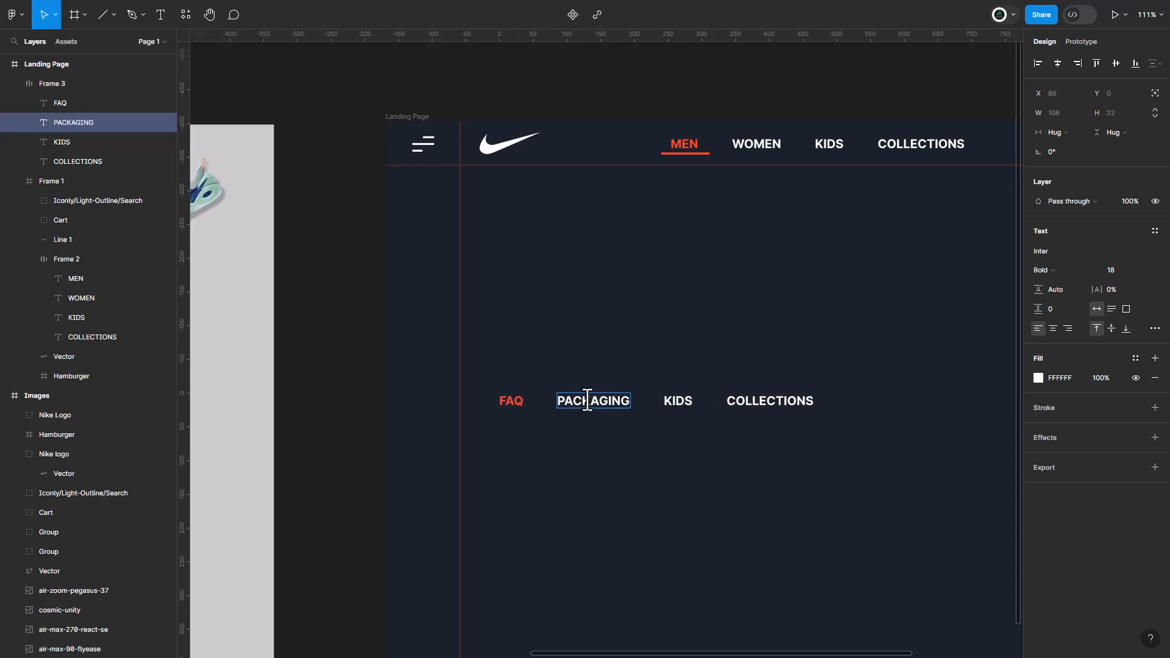
{"action": "double_click", "coordinate": [681, 402]}
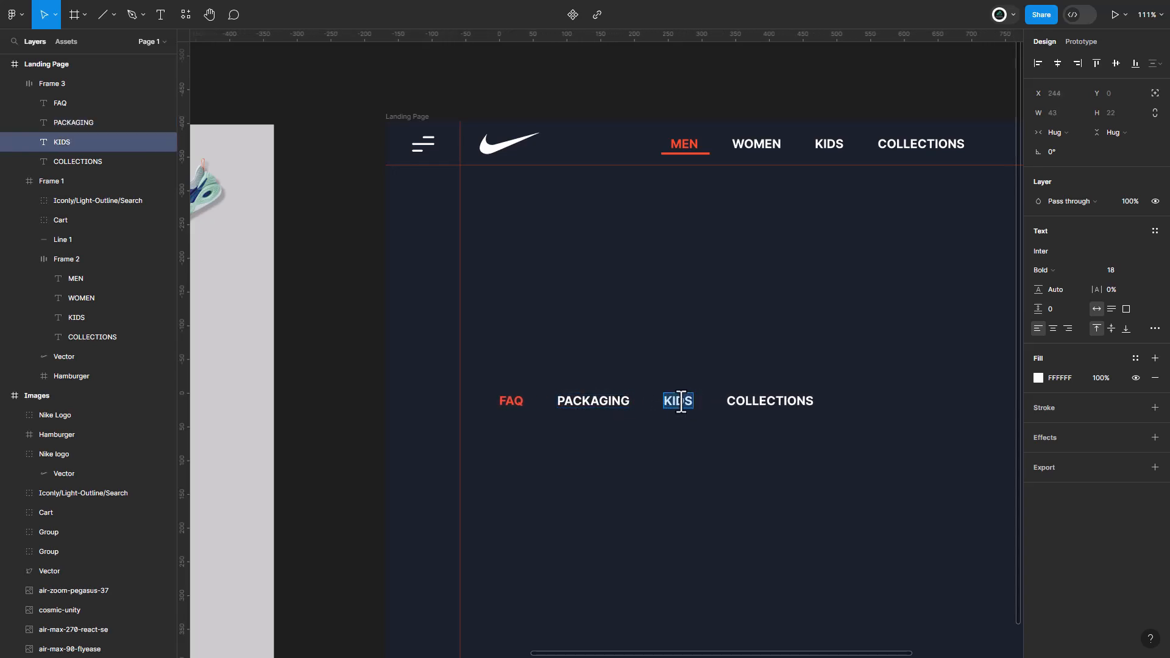
{"action": "type", "text": "DELIVERY"}
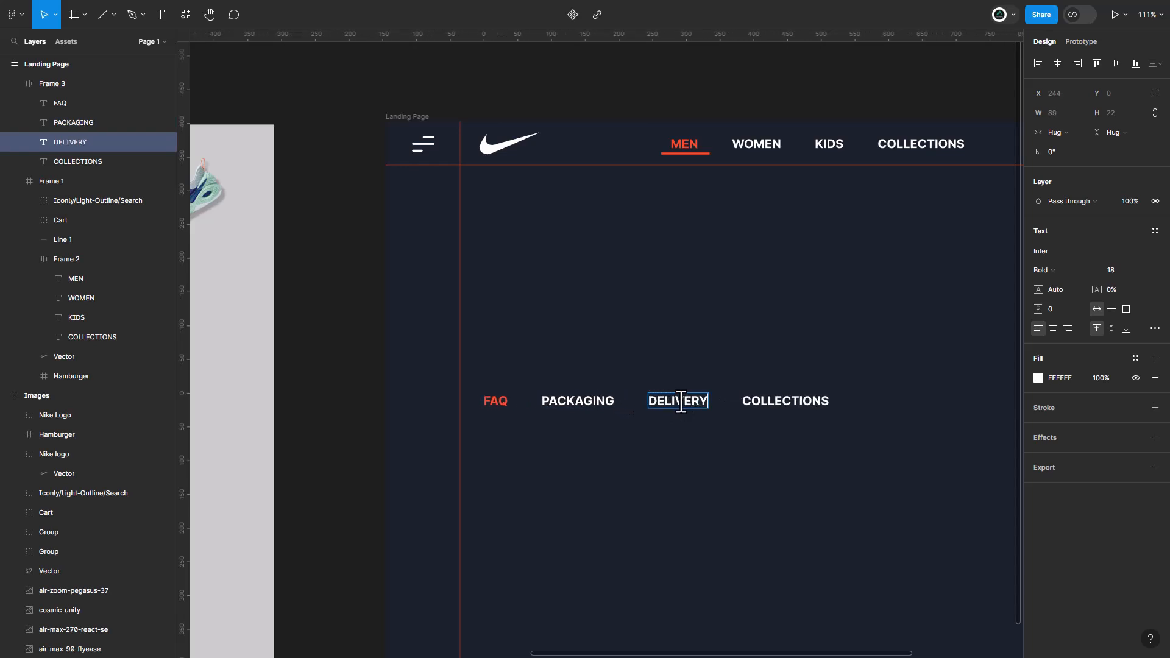
- Remove COLLECTIONS from the copied links group in the page body and select the group
{"action": "double_click", "coordinate": [777, 402]}
{"action": "key", "text": "BackSpace"}
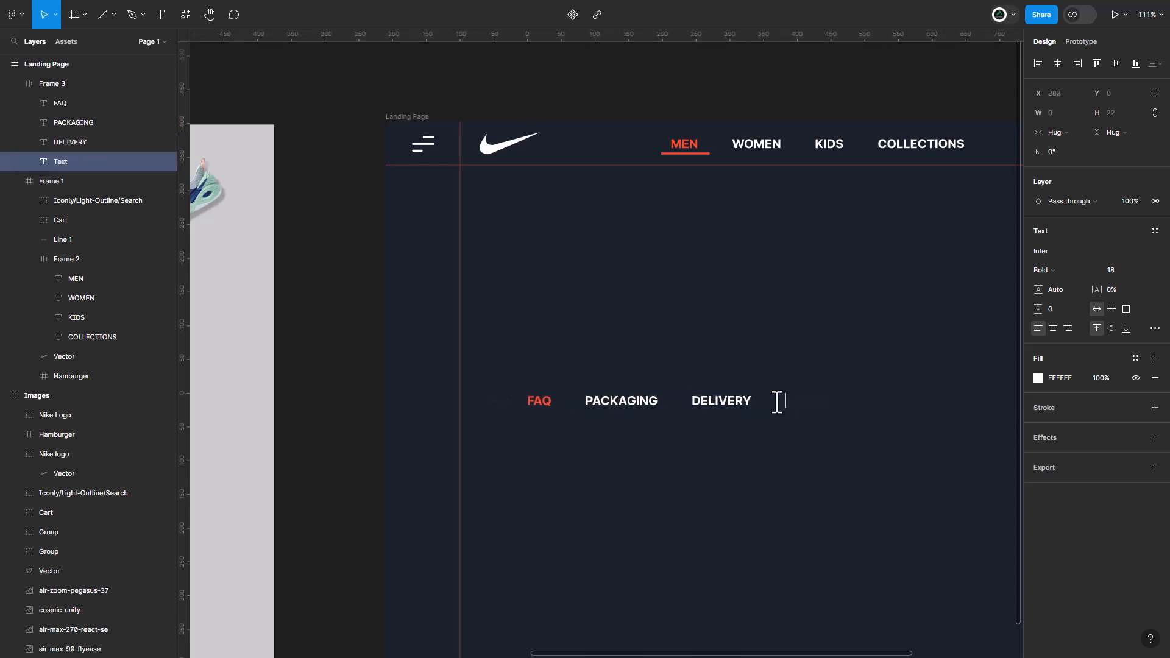
{"action": "key", "text": "Escape"}
{"action": "left_click", "coordinate": [649, 412]}
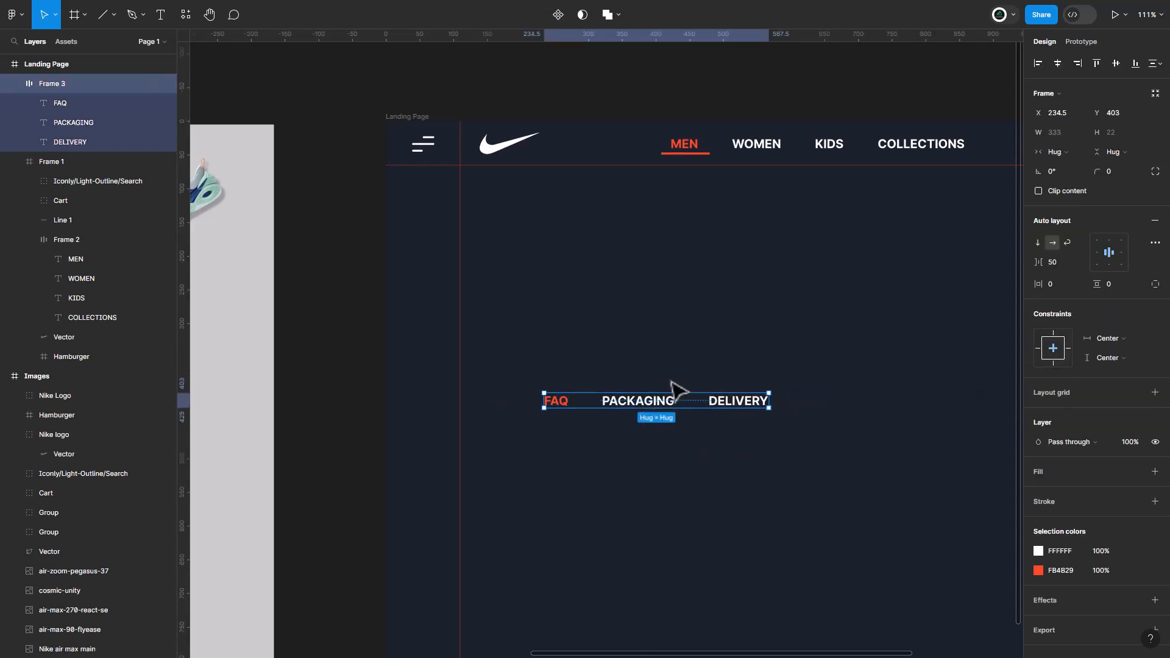
{"action": "left_click", "coordinate": [1060, 166]}
{"action": "type", "text": "1"}
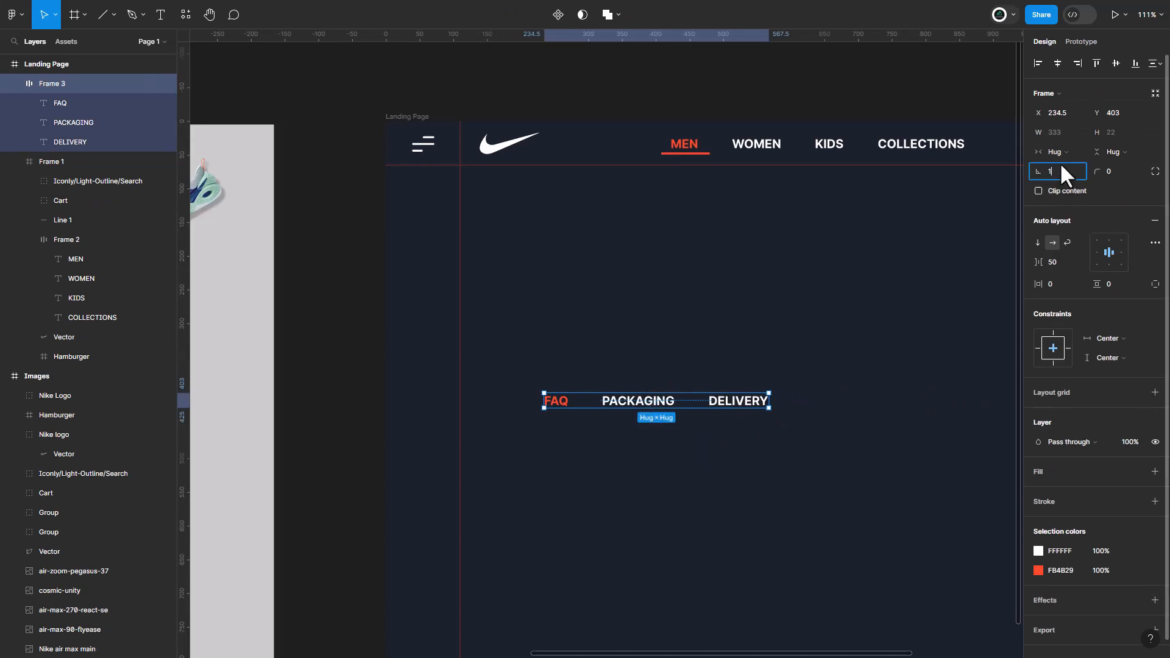
{"action": "type", "text": "80"}
{"action": "key", "text": "Return"}
{"action": "key", "text": "ctrl+z"}
- Rotate the FAQ, PACKAGING and DELIVERY group by 90° and place it in the page's left margin at about X 52, Y 567
{"action": "left_click", "coordinate": [1049, 166]}
{"action": "type", "text": "90"}
{"action": "key", "text": "Return"}
{"action": "left_click_drag", "start_coordinate": [663, 411], "coordinate": [438, 412]}
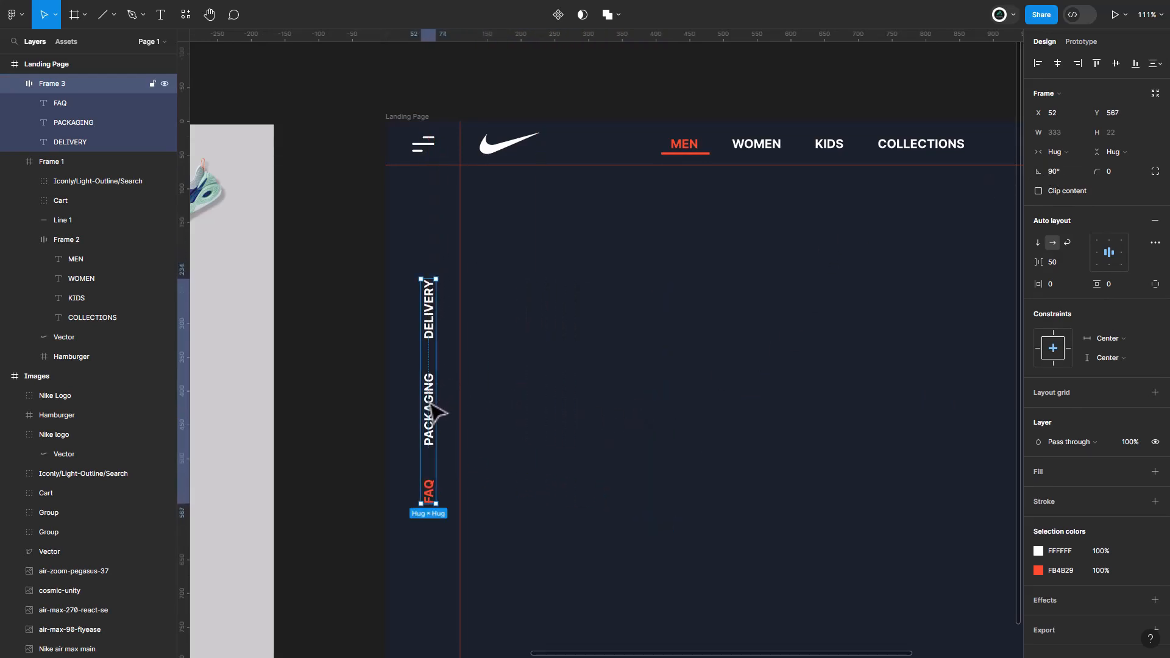
{"action": "left_click", "coordinate": [541, 414]}
- Move the Twitter, Instagram and Facebook icons from the Images frame into the landing page's left margin, below FAQ at about X 50
{"action": "scroll", "coordinate": [541, 414], "scroll_direction": "down", "scroll_amount": 4}
{"action": "left_click_drag", "start_coordinate": [317, 438], "coordinate": [795, 430]}
{"action": "left_click_drag", "start_coordinate": [453, 323], "coordinate": [949, 527]}
{"action": "left_click_drag", "start_coordinate": [908, 488], "coordinate": [702, 444]}
{"action": "scroll", "coordinate": [702, 443], "scroll_direction": "right", "scroll_amount": 8}
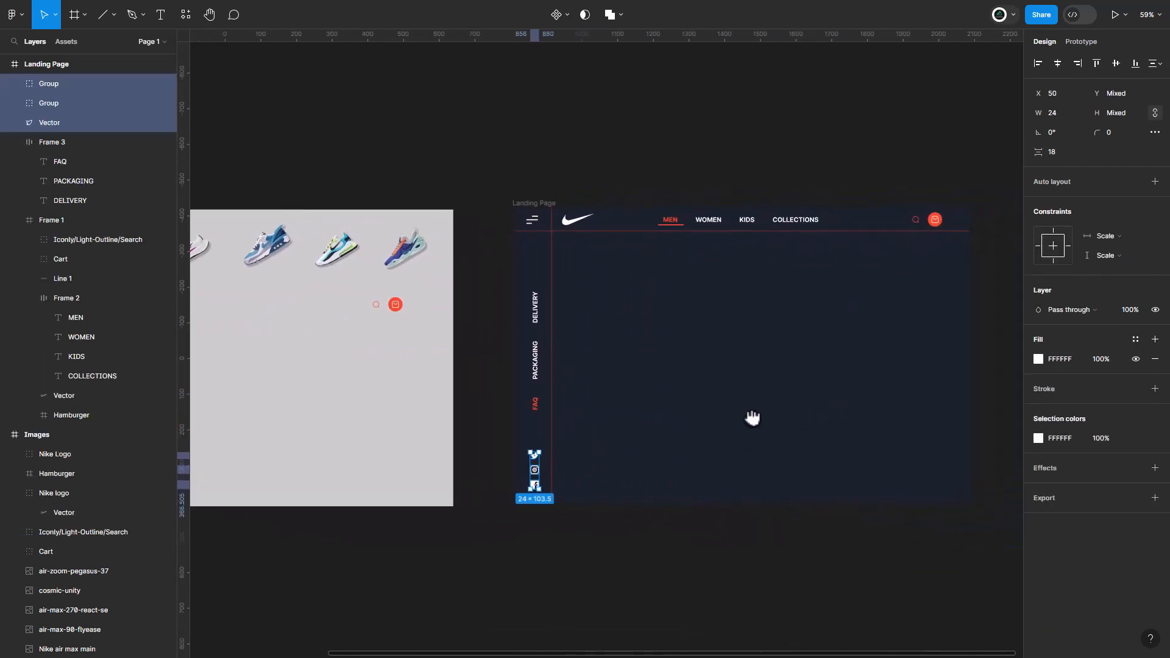
- Center the rotated links group vertically on the landing page
{"action": "left_click", "coordinate": [467, 352]}
{"action": "left_click", "coordinate": [1115, 63]}
{"action": "left_click", "coordinate": [638, 390]}
- Add the two-line heading BORING SHOES? in the page body at about X 263, Y 209, with font size 100
{"action": "scroll", "coordinate": [632, 430], "scroll_direction": "up", "scroll_amount": 3}
{"action": "left_click_drag", "start_coordinate": [680, 404], "coordinate": [548, 402]}
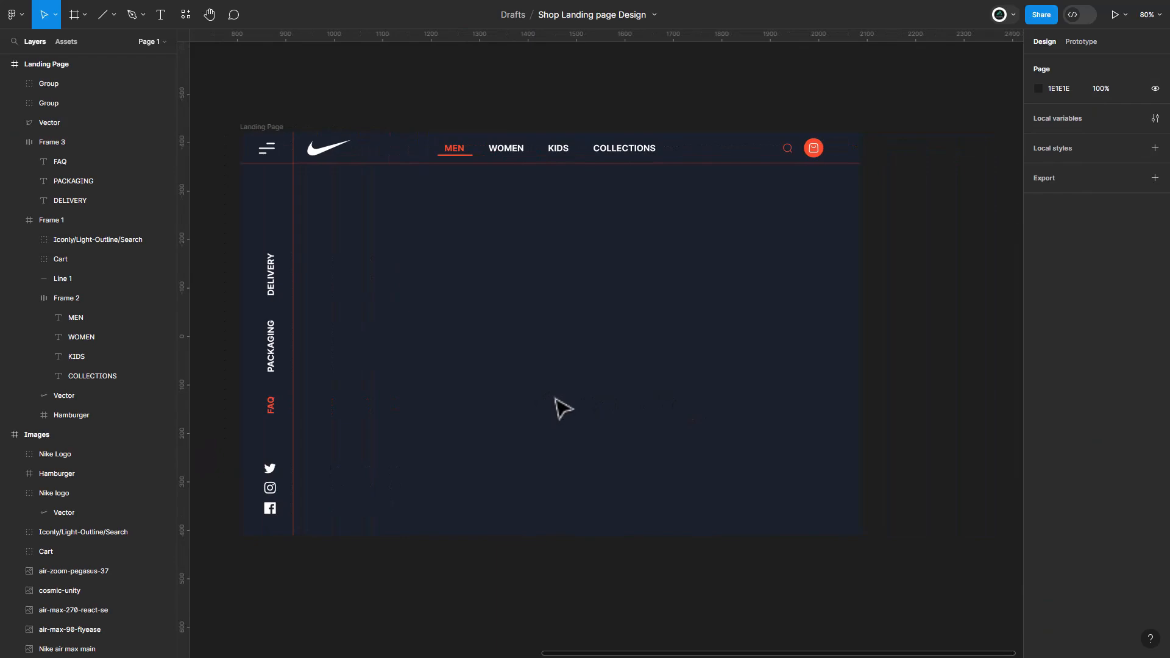
{"action": "left_click", "coordinate": [160, 15]}
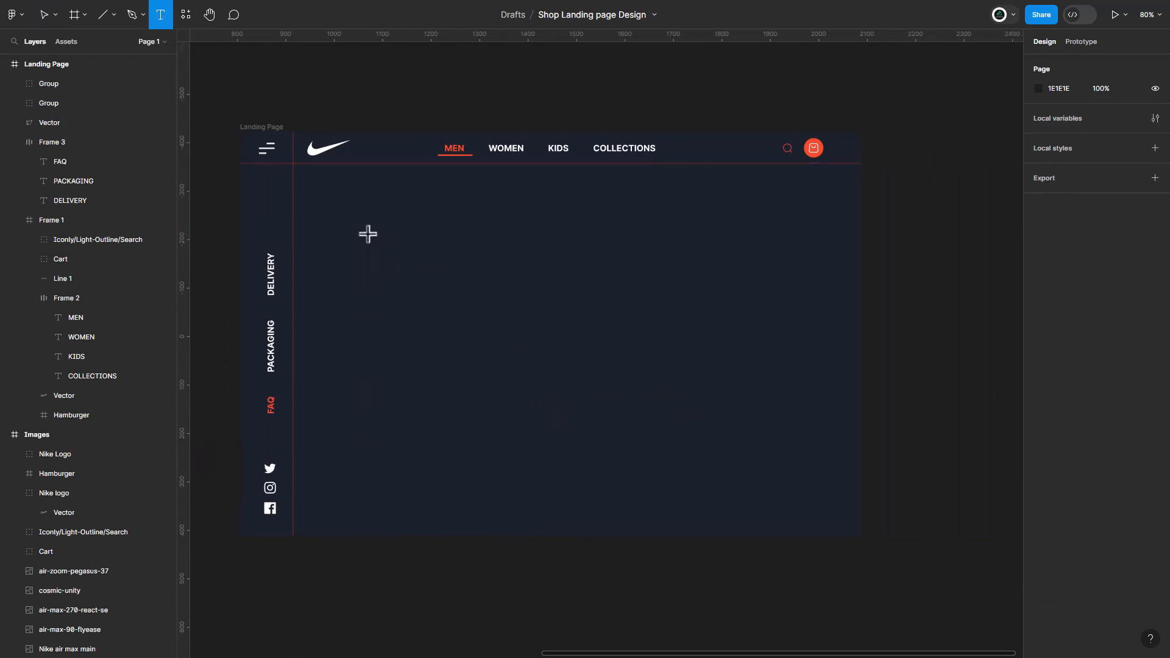
{"action": "left_click", "coordinate": [368, 234]}
{"action": "type", "text": "BORING"}
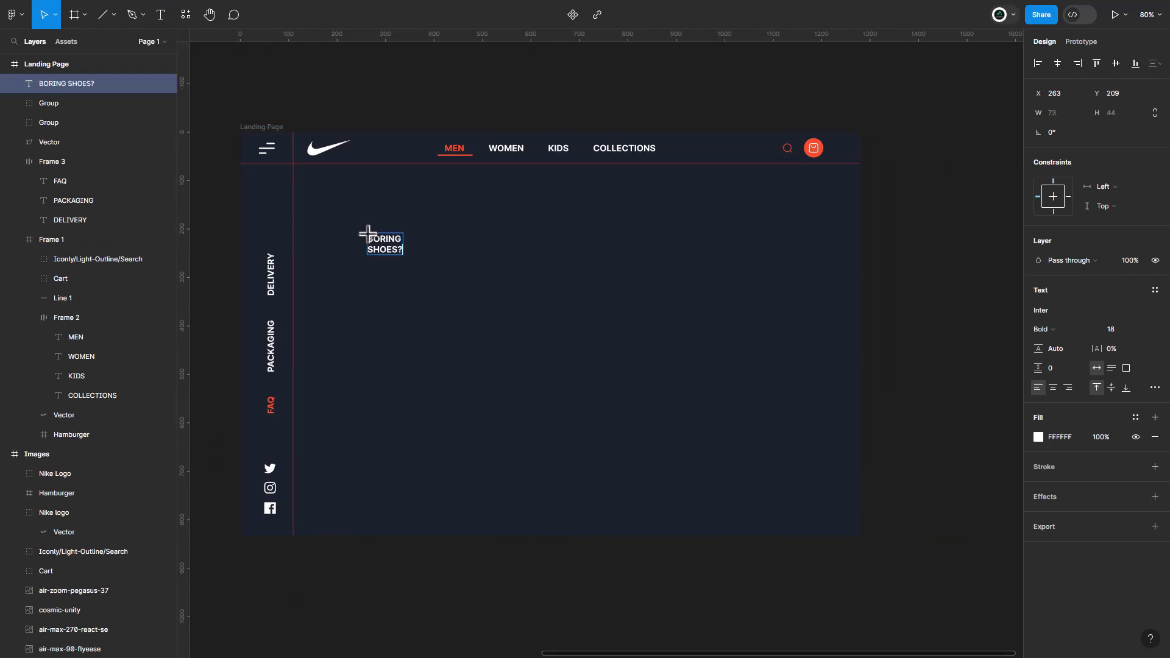
{"action": "type", "text": " SHOES?"}
{"action": "key", "text": "ctrl+a"}
{"action": "key", "text": "Return"}
- Set the word SHOES? in the heading to Regular weight with font size 70
{"action": "double_click", "coordinate": [459, 329]}
{"action": "left_click_drag", "start_coordinate": [548, 328], "coordinate": [368, 329]}
{"action": "left_click", "coordinate": [1060, 325]}
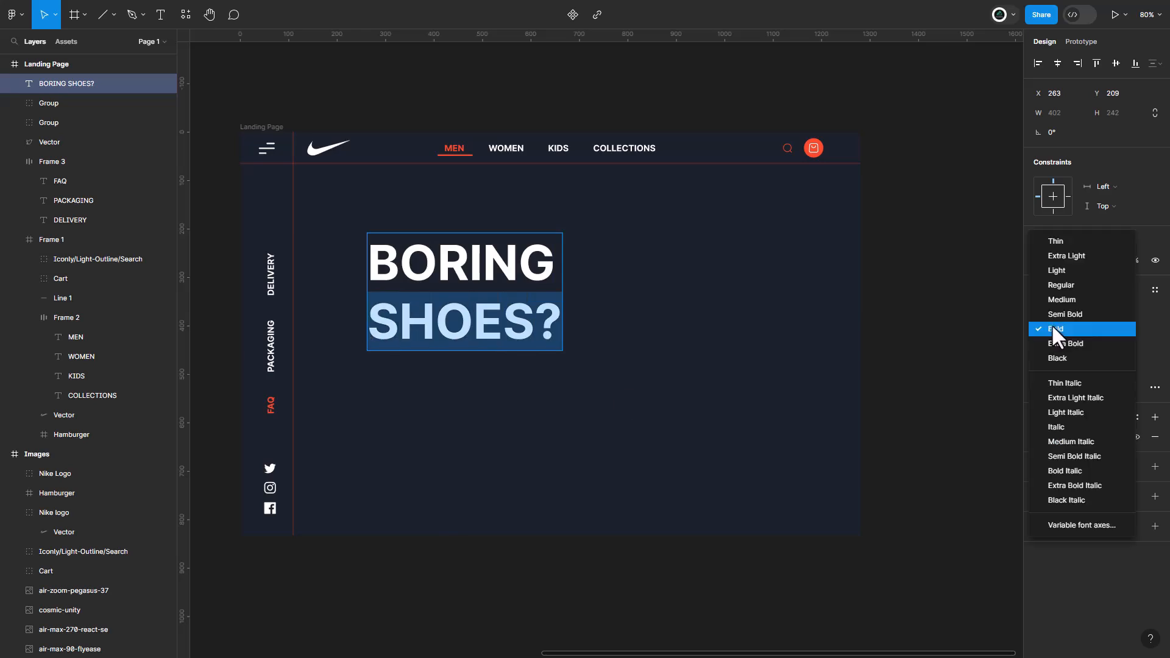
{"action": "left_click", "coordinate": [1064, 281]}
{"action": "left_click", "coordinate": [1109, 327]}
{"action": "type", "text": "70"}
{"action": "key", "text": "Return"}
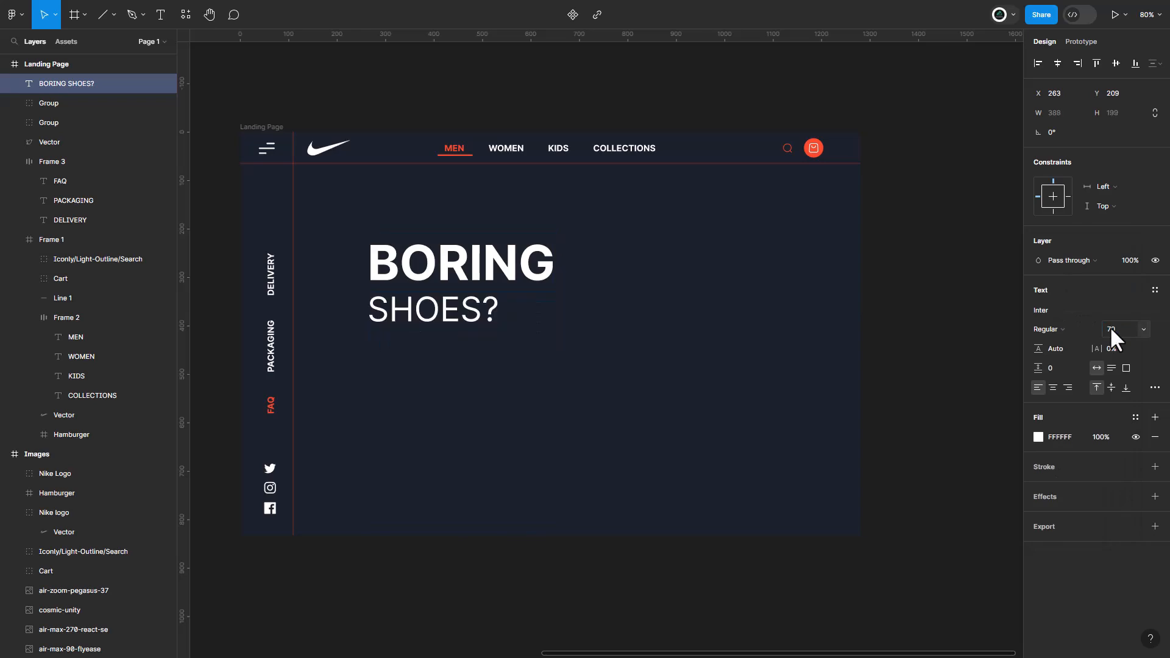
- Set the word BORING in the heading to Black weight
{"action": "double_click", "coordinate": [489, 263]}
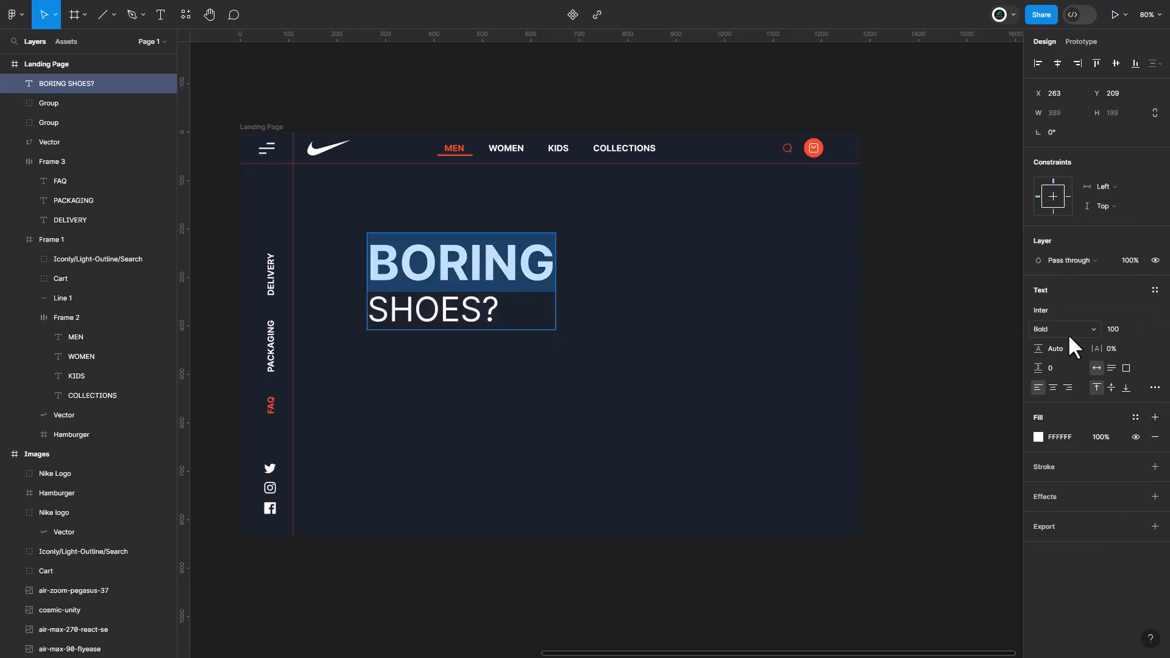
{"action": "left_click", "coordinate": [1065, 334]}
{"action": "left_click", "coordinate": [1063, 358]}
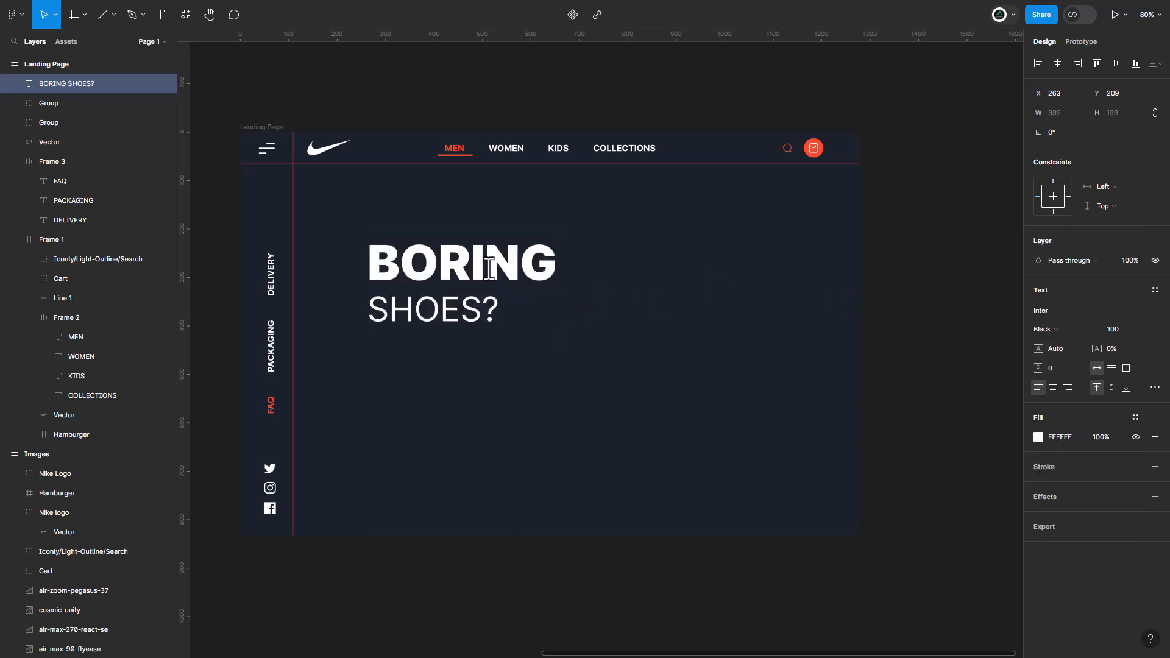
{"action": "key", "text": "Escape"}
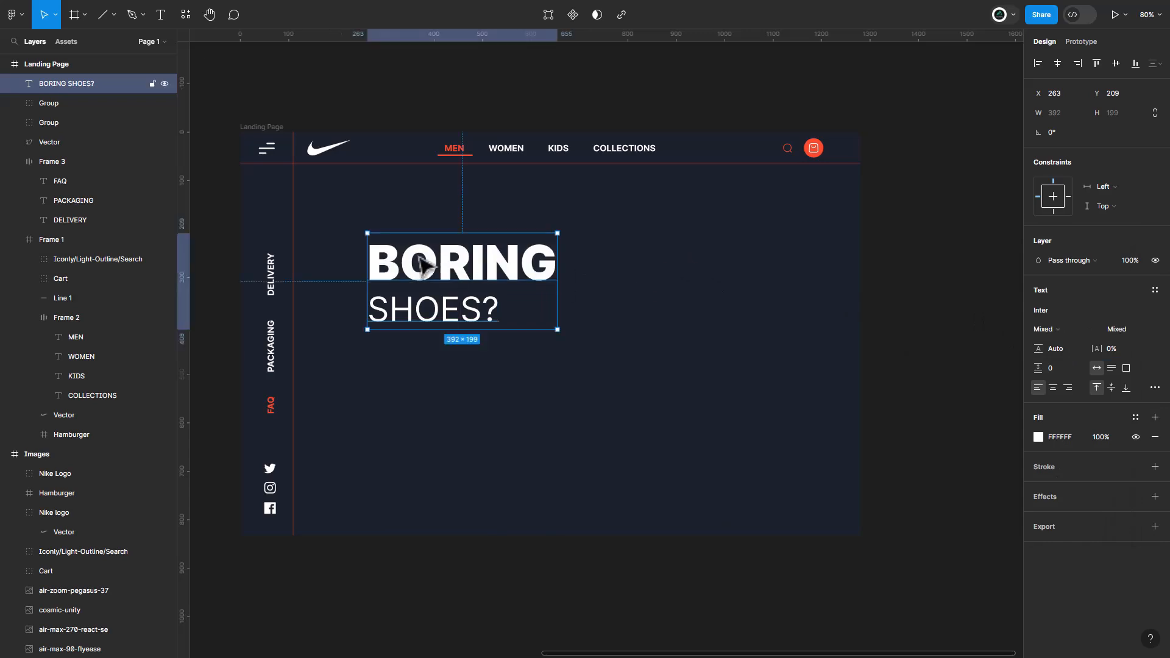
- Fill the heading with FFD6AE and shift it left to about X 208
{"action": "type", "text": "FFD6A5"}
{"action": "key", "text": "Return"}
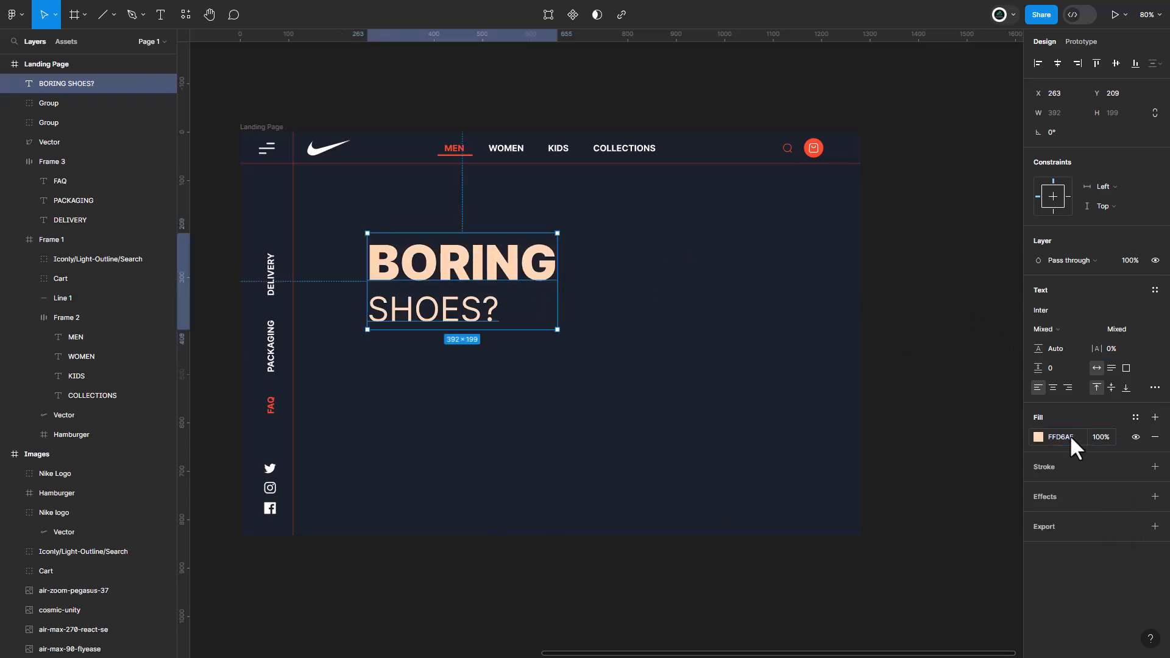
{"action": "left_click_drag", "start_coordinate": [446, 294], "coordinate": [420, 297]}
{"action": "left_click", "coordinate": [432, 420]}
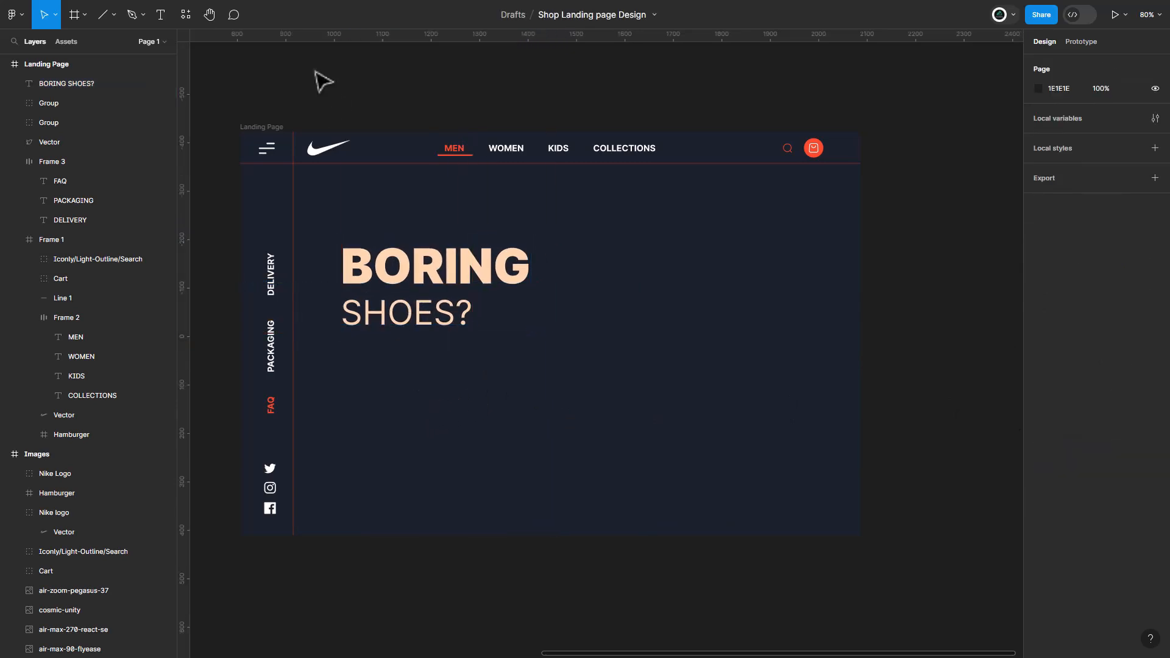
- Add the tagline "Let Us HELP You fix it ..." below the heading at about X 222, Y 448
{"action": "left_click", "coordinate": [160, 14]}
{"action": "left_click", "coordinate": [347, 350]}
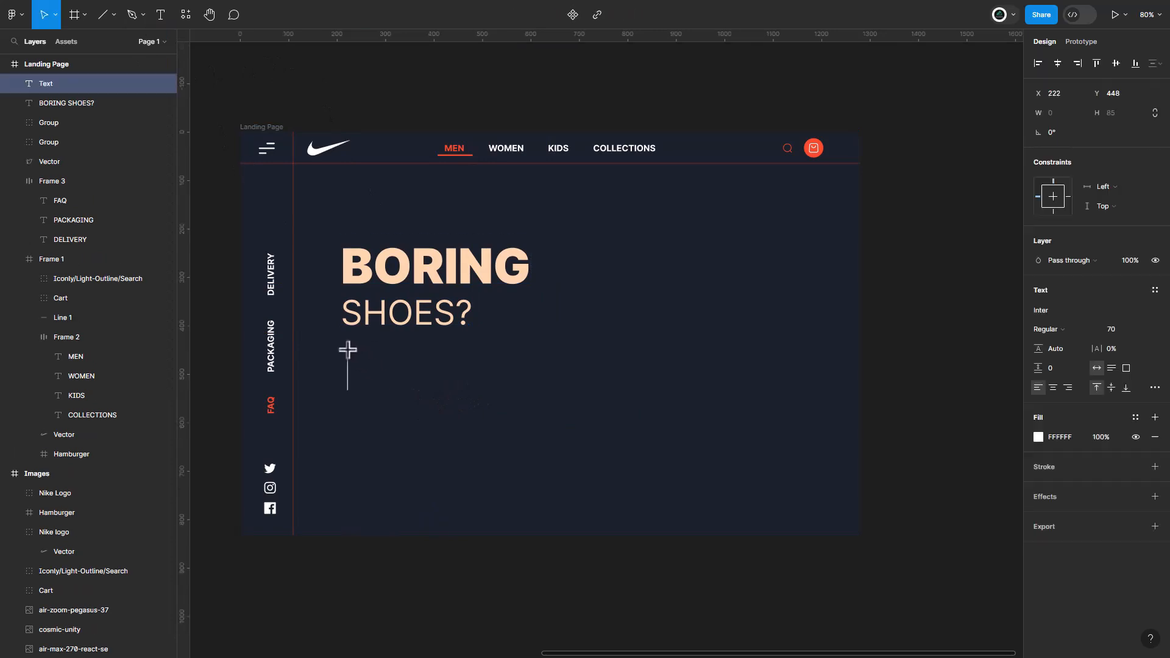
{"action": "type", "text": "Let Us"}
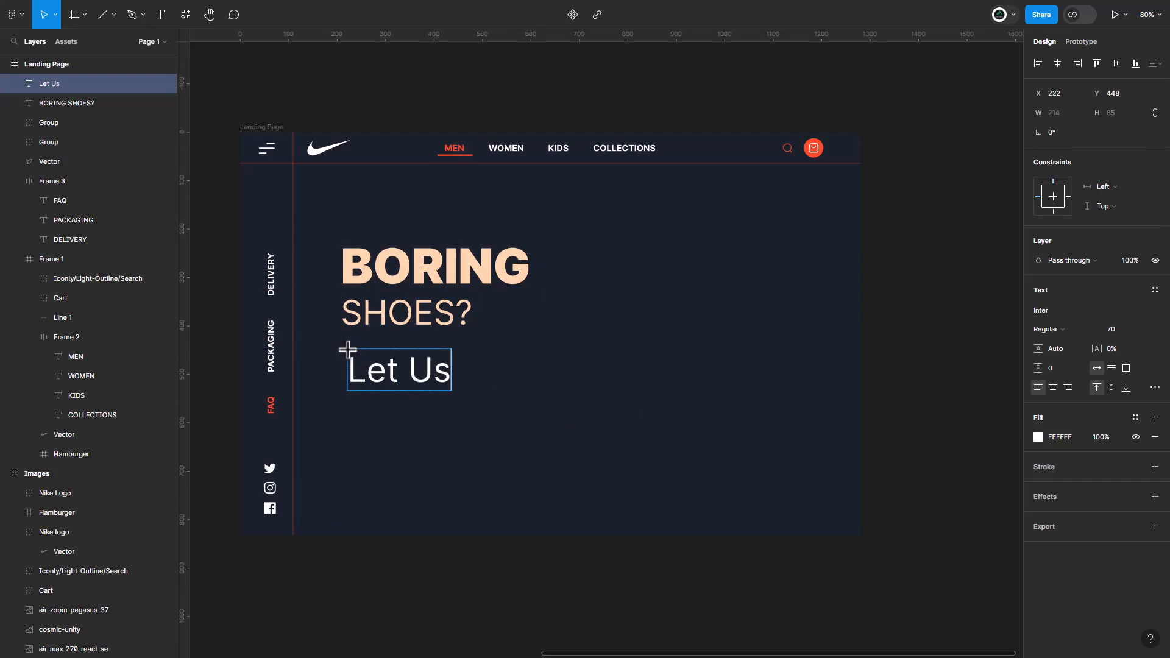
{"action": "type", "text": " HELP You fix "}
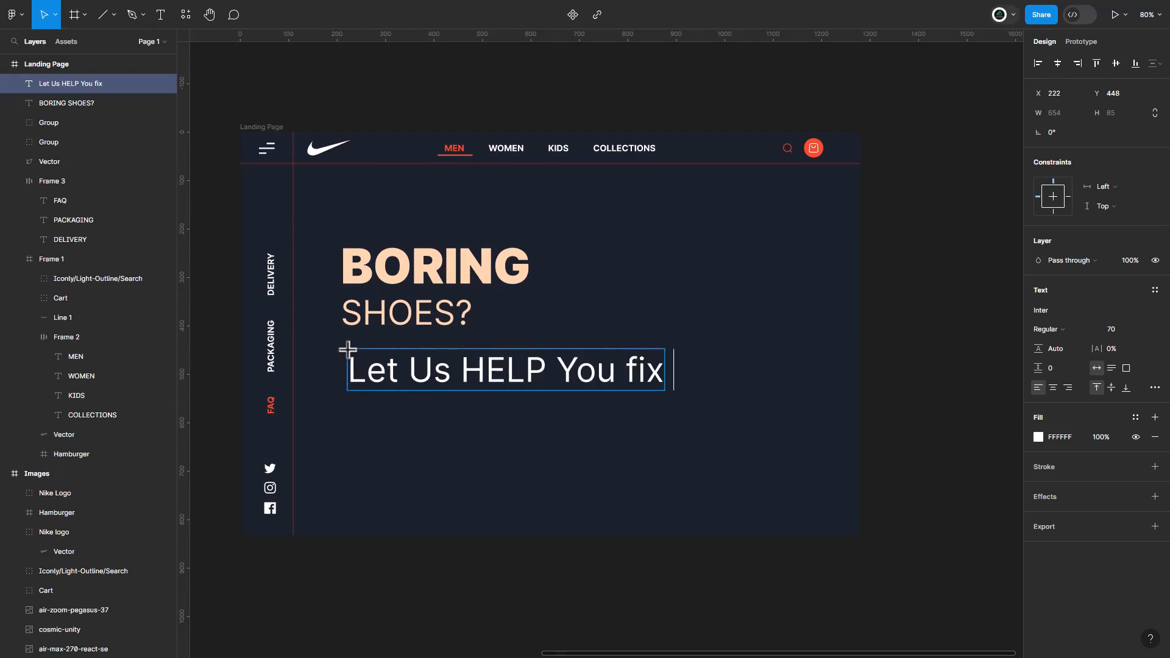
{"action": "type", "text": "it ..."}
- Set the tagline's font size to 16 and place it directly beneath SHOES? at X 208, Y 427
{"action": "key", "text": "ctrl+a"}
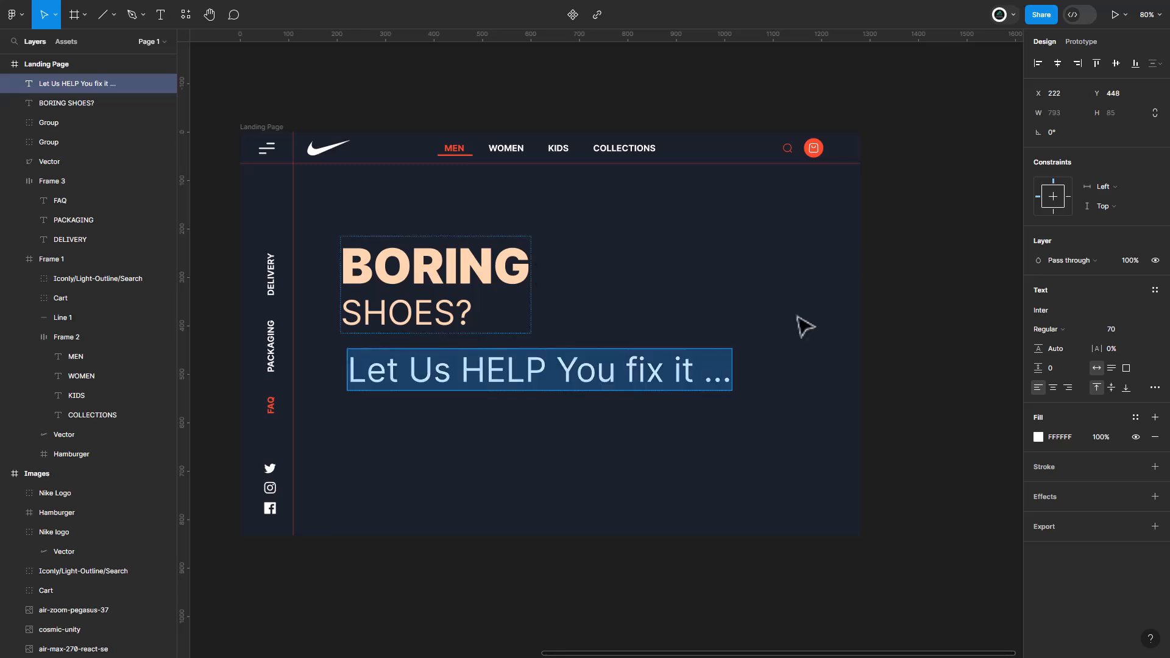
{"action": "left_click", "coordinate": [1112, 330]}
{"action": "type", "text": "16"}
{"action": "key", "text": "Return"}
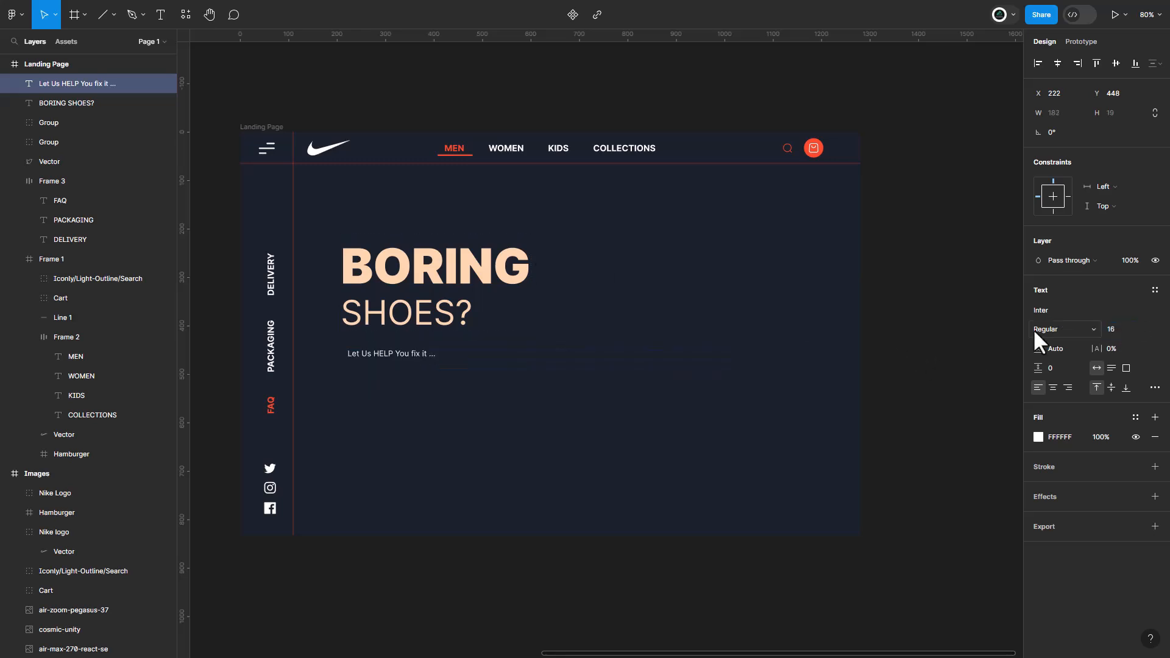
{"action": "key", "text": "Escape"}
{"action": "left_click_drag", "start_coordinate": [375, 356], "coordinate": [372, 348]}
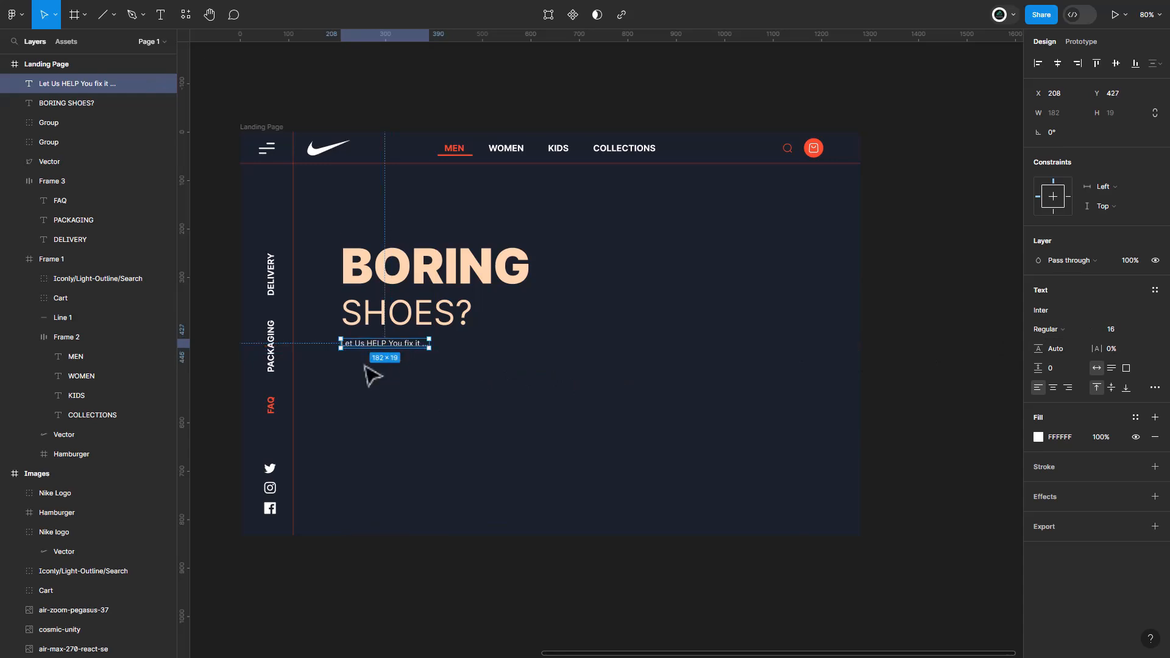
- Add the text "explore our store" below the tagline at about X 214, Y 505, styled Bold and uppercase
{"action": "left_click", "coordinate": [160, 18]}
{"action": "left_click", "coordinate": [344, 378]}
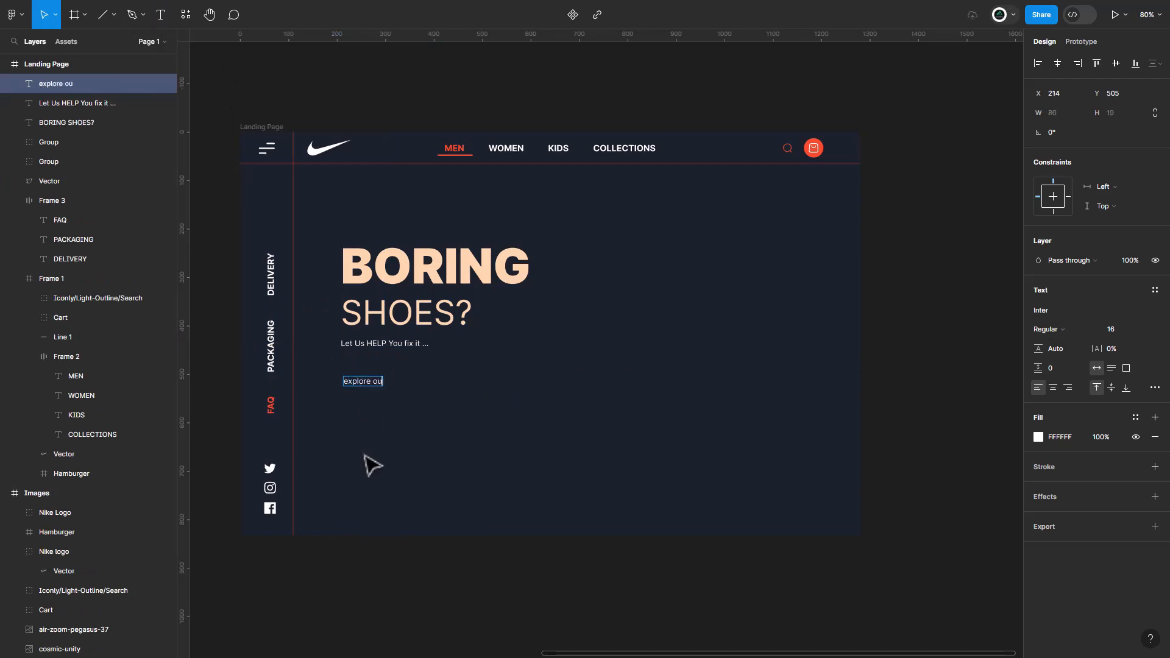
{"action": "key", "text": "ctrl+a"}
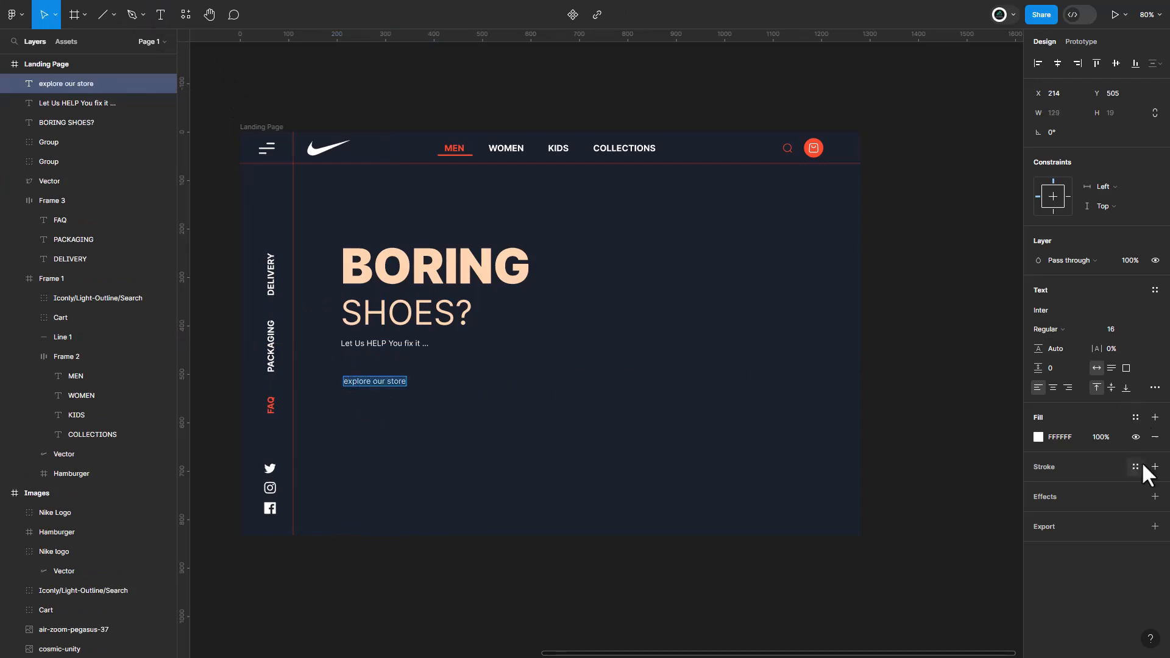
{"action": "left_click", "coordinate": [1048, 329]}
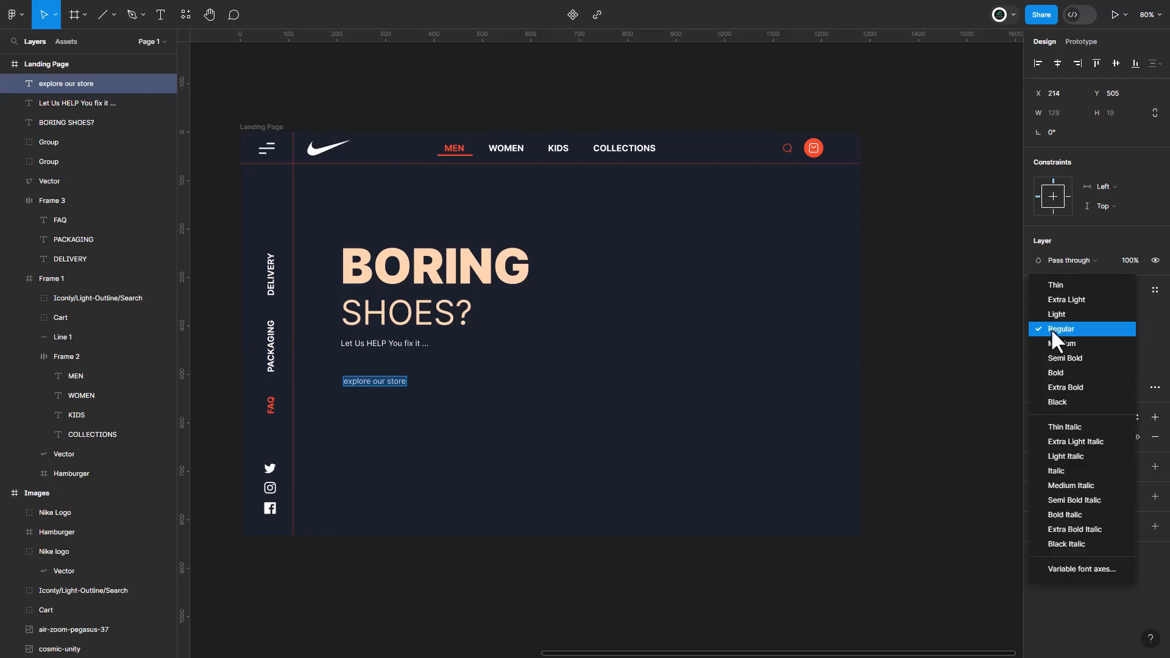
{"action": "left_click", "coordinate": [1055, 367]}
{"action": "left_click", "coordinate": [1154, 388]}
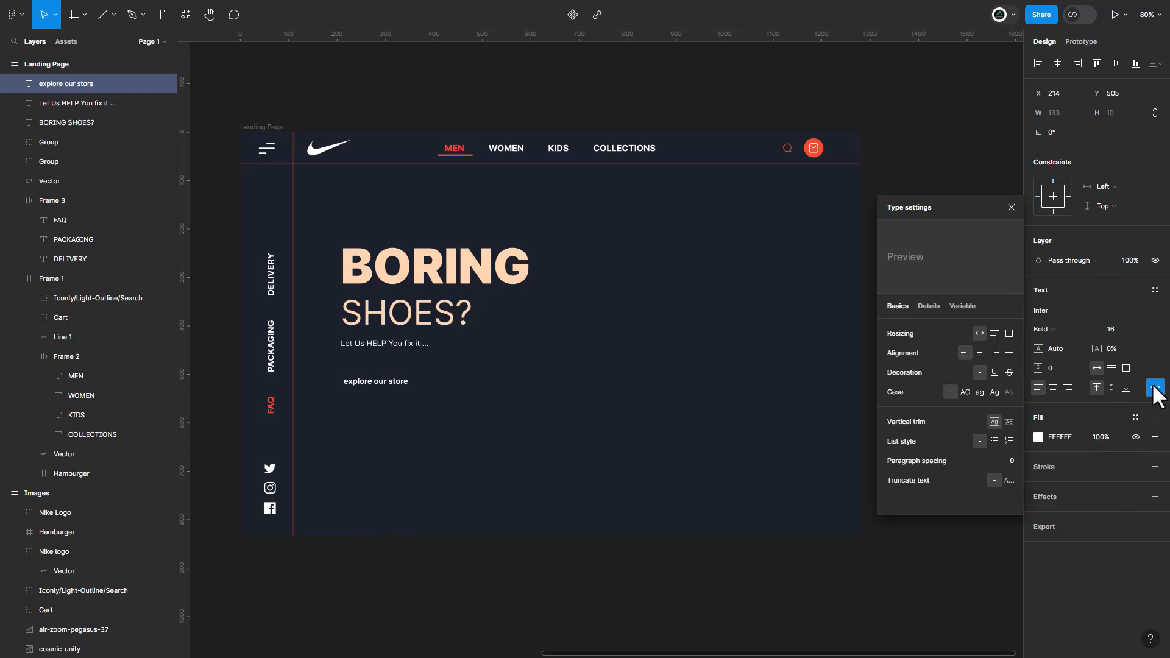
{"action": "left_click", "coordinate": [964, 391]}
{"action": "left_click", "coordinate": [1011, 207]}
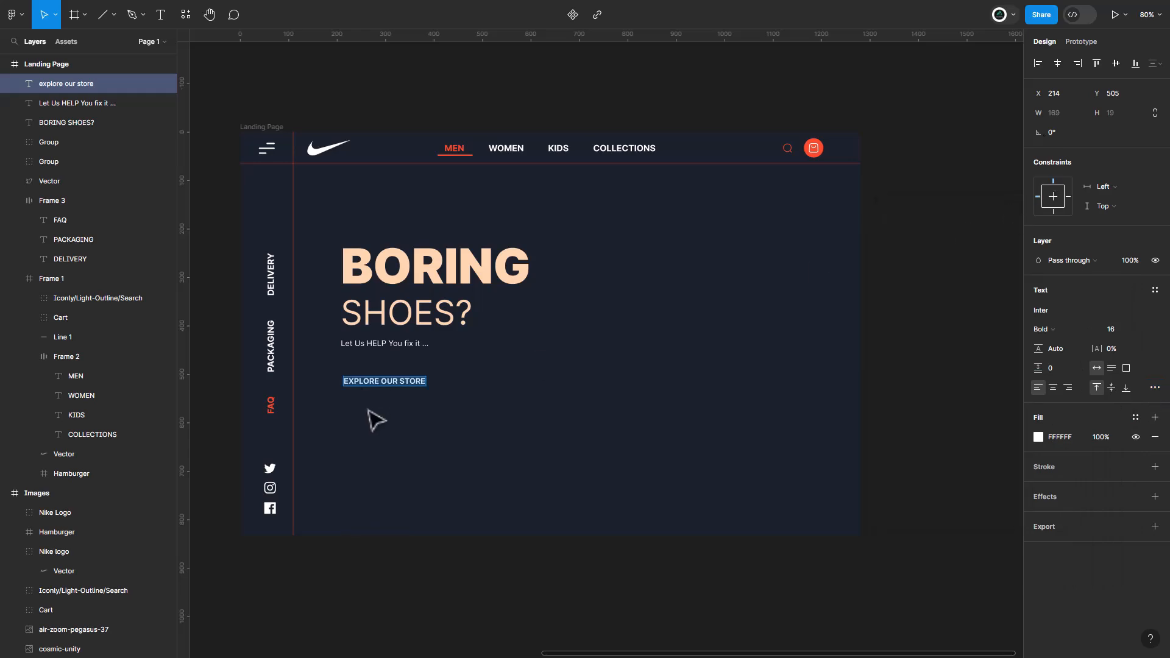
- Wrap the EXPLORE OUR STORE text in an auto layout frame and fill it with the MEN label's color, FB4B29
{"action": "left_click", "coordinate": [380, 383]}
{"action": "key", "text": "shift+a"}
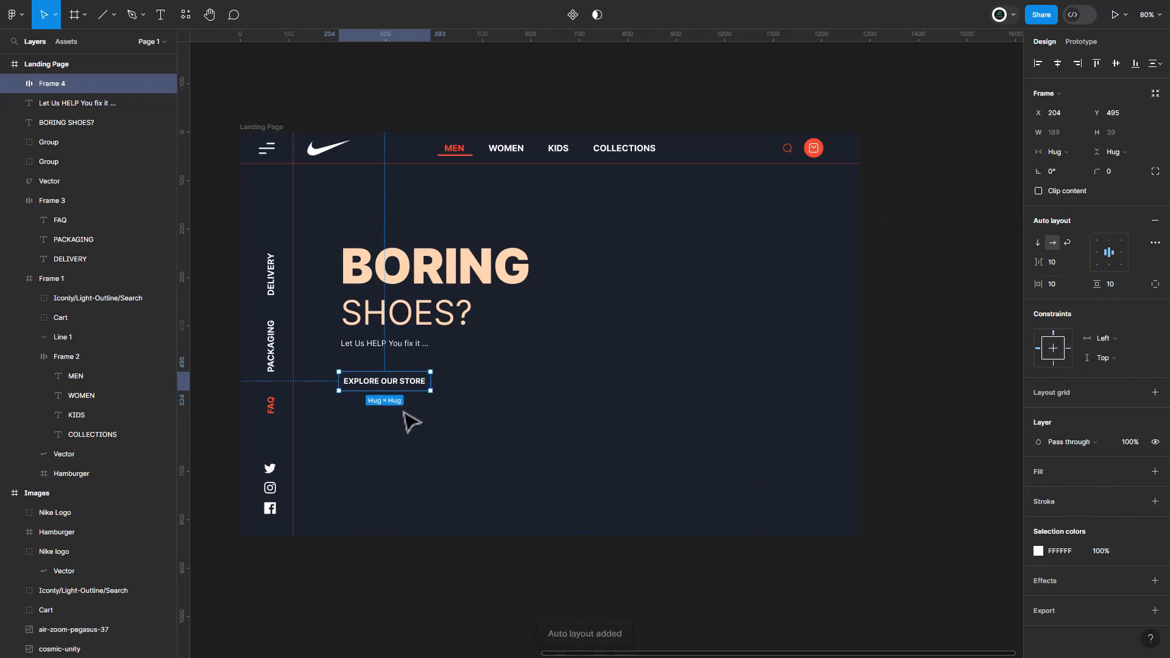
{"action": "double_click", "coordinate": [460, 151]}
{"action": "left_click", "coordinate": [1060, 379]}
{"action": "key", "text": "ctrl+c"}
{"action": "left_click", "coordinate": [403, 384]}
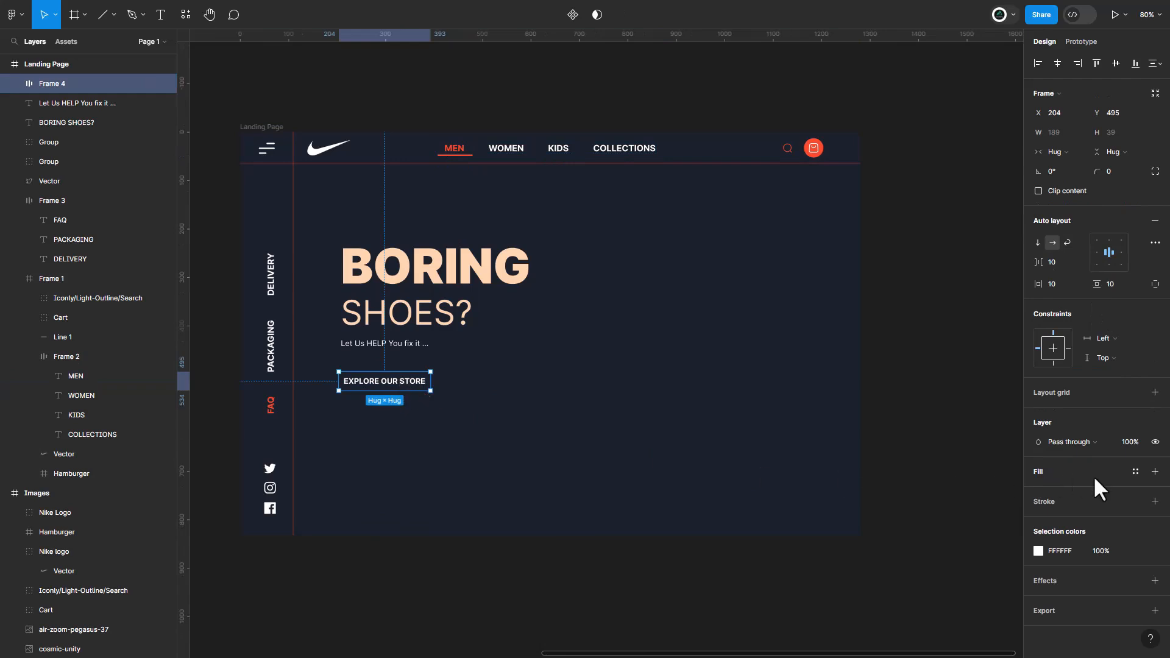
{"action": "left_click", "coordinate": [1154, 471]}
{"action": "left_click", "coordinate": [1060, 491]}
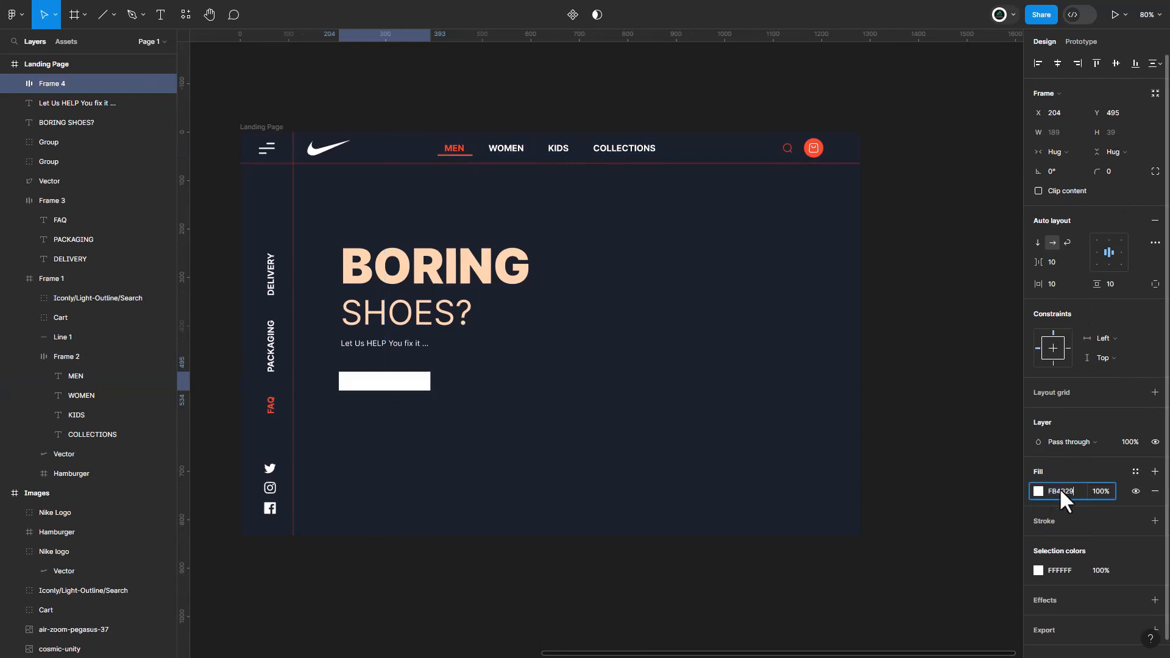
{"action": "key", "text": "ctrl+v"}
{"action": "key", "text": "Return"}
- Set the EXPLORE OUR STORE button's corner radius to 5
{"action": "left_click", "coordinate": [1110, 174]}
{"action": "type", "text": "15"}
{"action": "key", "text": "Return"}
{"action": "left_click", "coordinate": [1120, 171]}
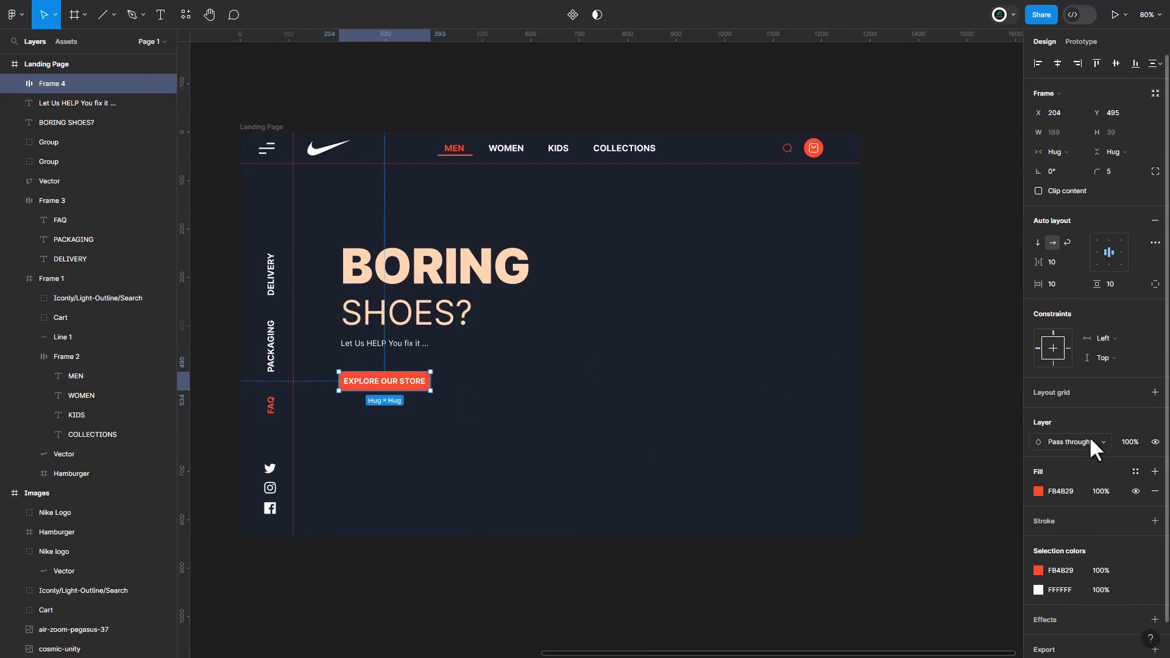
- Reduce the font size of the EXPLORE OUR STORE button label to 15
{"action": "double_click", "coordinate": [390, 385]}
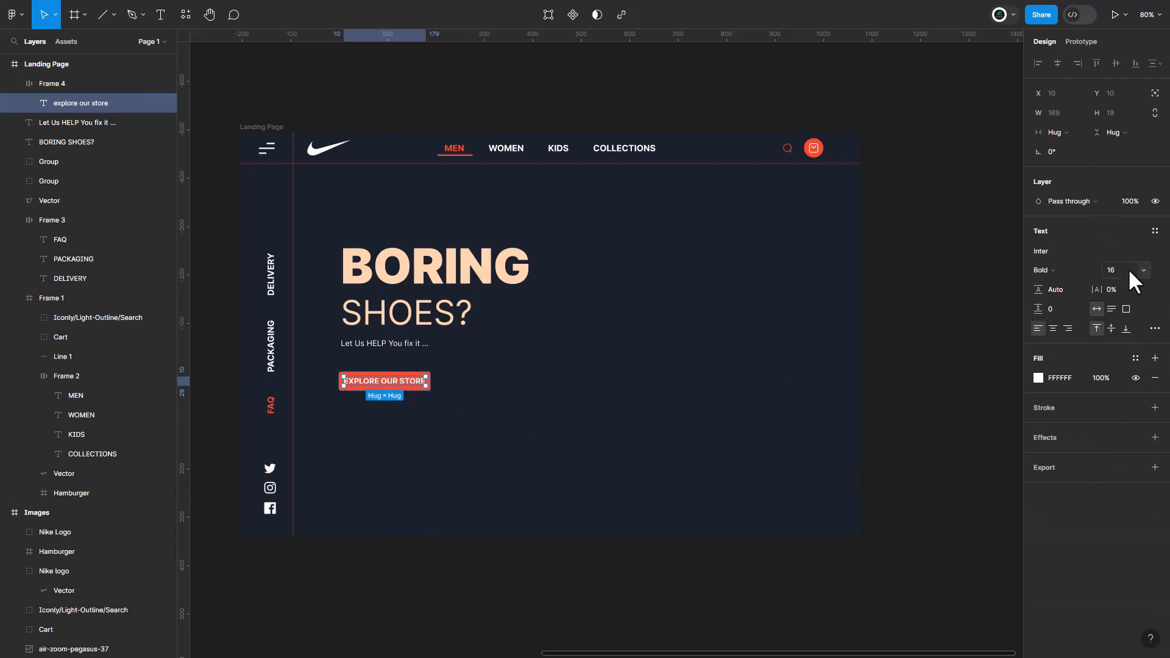
{"action": "key", "text": "Down"}
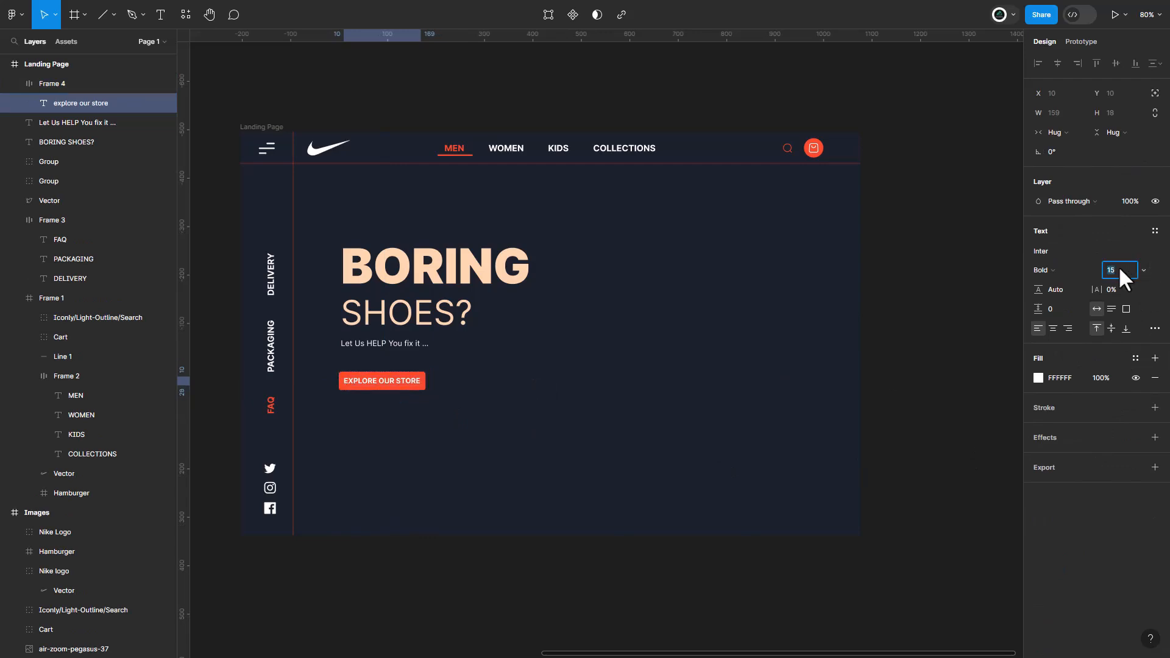
{"action": "left_click", "coordinate": [458, 408]}
- Set the EXPLORE OUR STORE button's corner radius to 10
{"action": "left_click", "coordinate": [417, 385]}
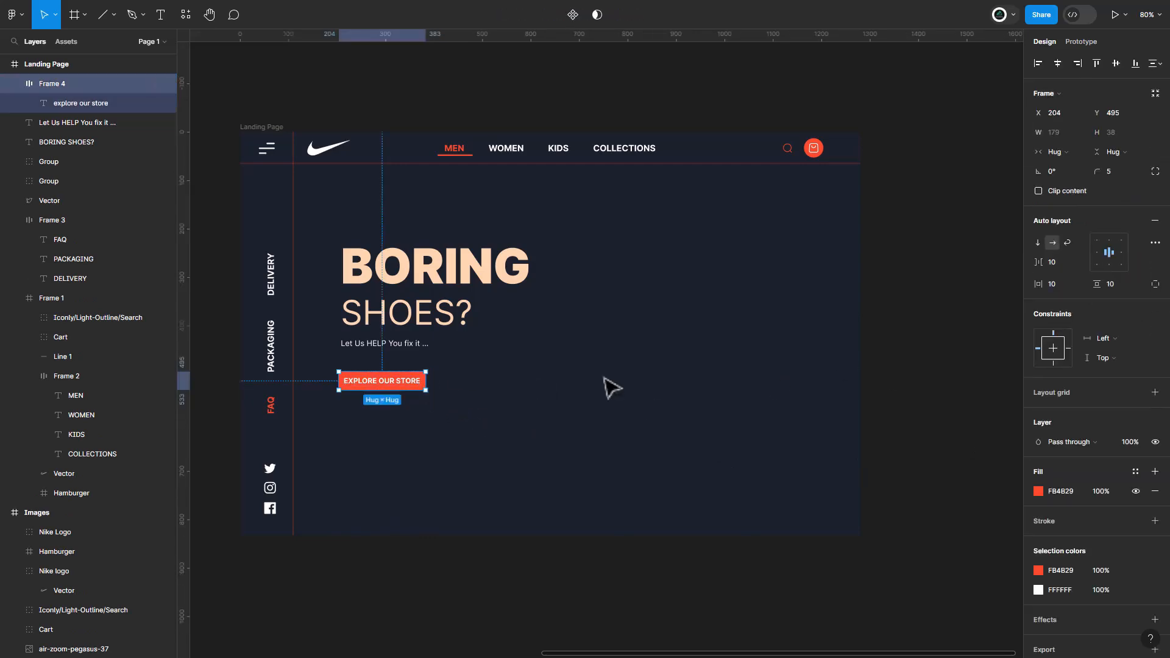
{"action": "left_click", "coordinate": [1120, 173]}
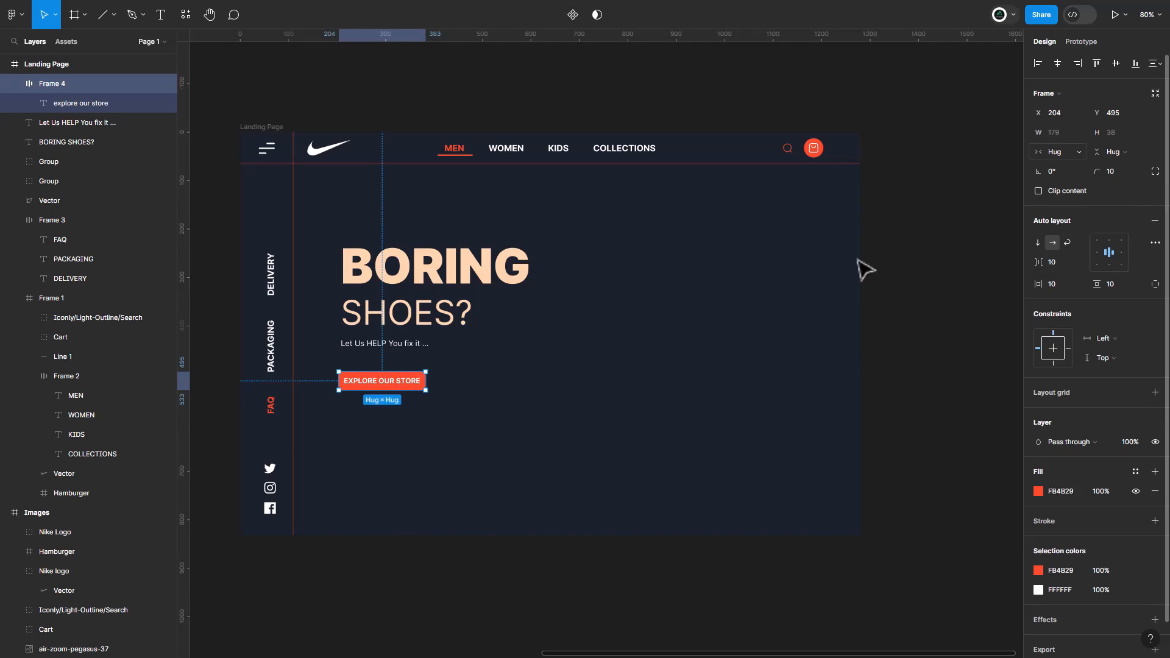
{"action": "left_click", "coordinate": [993, 177]}
- Move the EXPLORE OUR STORE button up and stack it with the heading and tagline in an auto layout frame with 25 spacing
{"action": "left_click_drag", "start_coordinate": [386, 392], "coordinate": [382, 356]}
{"action": "left_click", "coordinate": [379, 348], "text": "shift"}
{"action": "left_click", "coordinate": [391, 292], "text": "shift"}
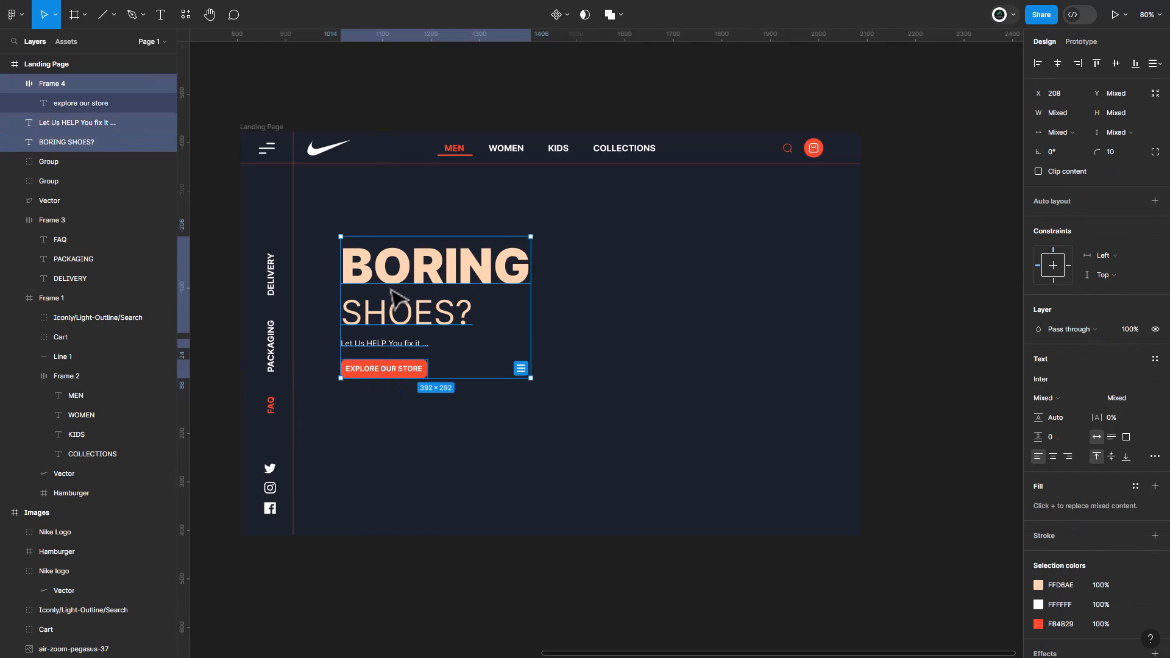
{"action": "key", "text": "shift+a"}
{"action": "left_click", "coordinate": [1059, 264]}
{"action": "type", "text": "25"}
{"action": "key", "text": "Return"}
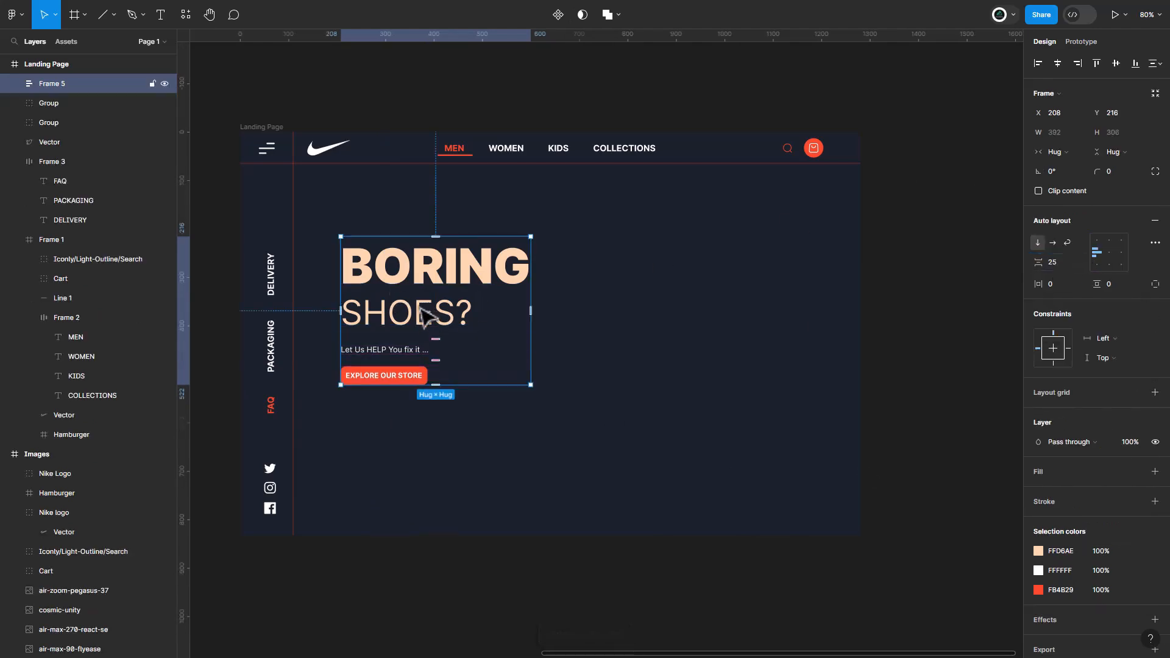
- Shift the hero text block slightly left and center it vertically within the Landing Page frame
{"action": "left_click_drag", "start_coordinate": [431, 311], "coordinate": [419, 321]}
{"action": "left_click", "coordinate": [1117, 63]}
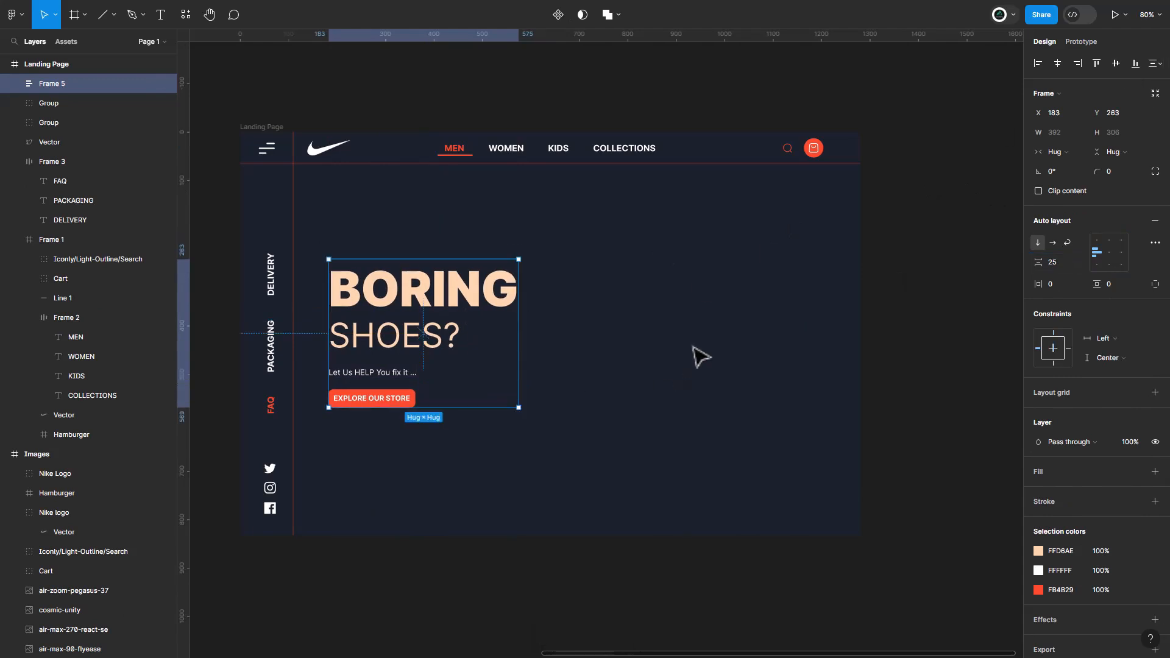
{"action": "left_click", "coordinate": [703, 388]}
- Copy the black Nike air max main shoe image from the Images frame into the Landing Page frame beside the hero text
{"action": "scroll", "coordinate": [702, 400], "scroll_direction": "down", "scroll_amount": 2}
{"action": "left_click_drag", "start_coordinate": [306, 360], "coordinate": [897, 321]}
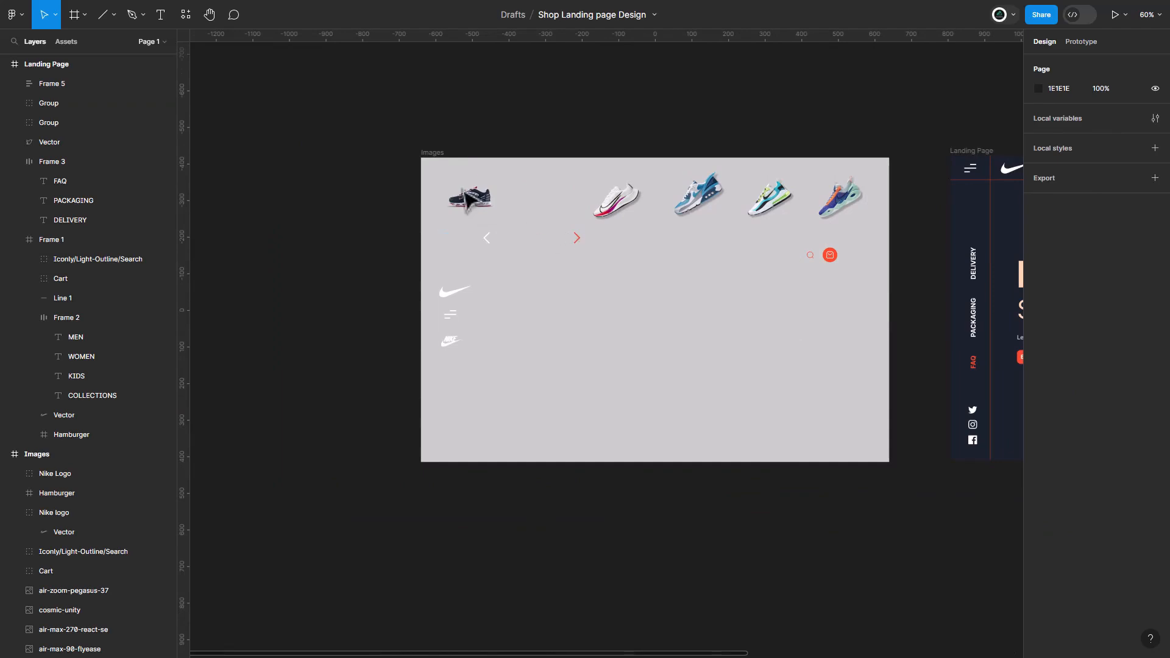
{"action": "left_click", "coordinate": [473, 202]}
{"action": "left_click_drag", "start_coordinate": [525, 374], "coordinate": [329, 371]}
{"action": "scroll", "coordinate": [329, 370], "scroll_direction": "right", "scroll_amount": 6}
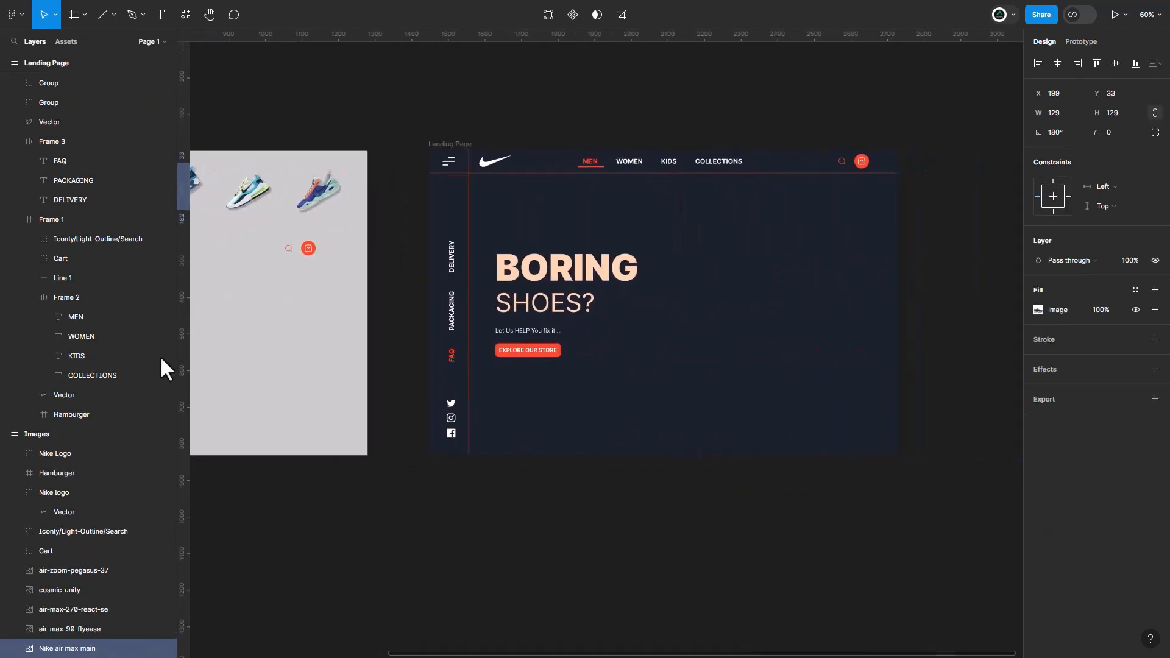
{"action": "key", "text": "ctrl+x"}
{"action": "key", "text": "ctrl+v"}
{"action": "mouse_move", "coordinate": [621, 364]}
{"action": "left_mouse_down"}
{"action": "mouse_move", "coordinate": [654, 326]}
{"action": "mouse_move", "coordinate": [604, 357]}
{"action": "left_mouse_up"}
{"action": "left_click_drag", "start_coordinate": [611, 313], "coordinate": [750, 222]}
{"action": "key", "text": "ctrl+z"}
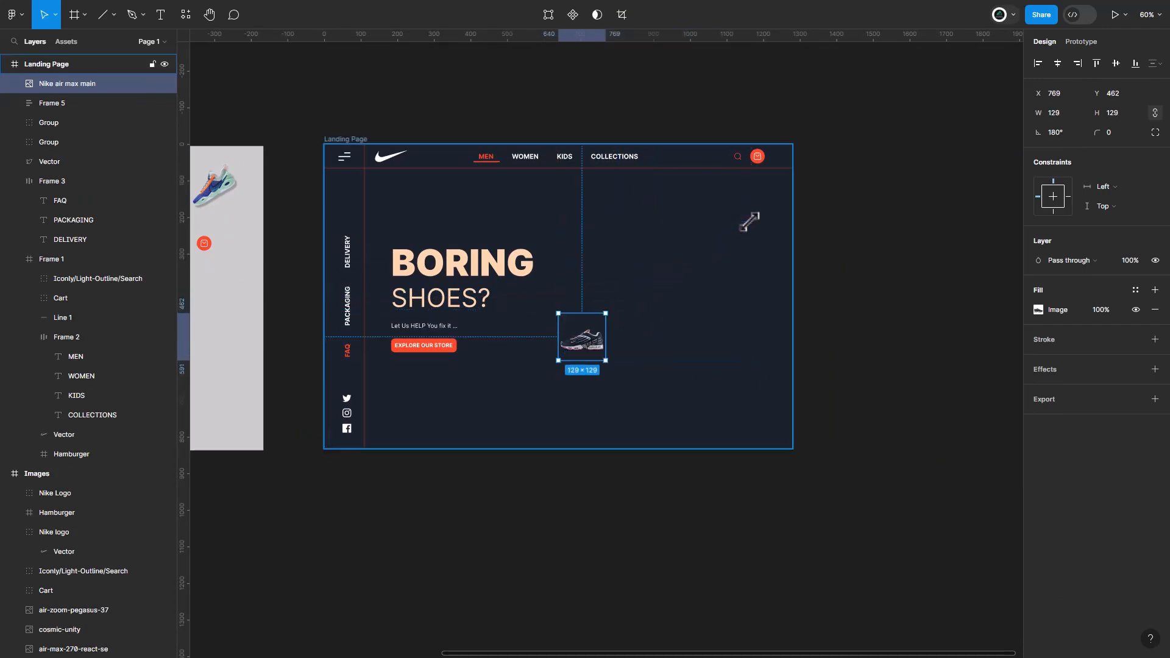
{"action": "key", "text": "Delete"}
- Place the shoe image at about 749 × 749, rotated -154.26°, to the right of the BORING SHOES? heading
{"action": "key", "text": "ctrl+v"}
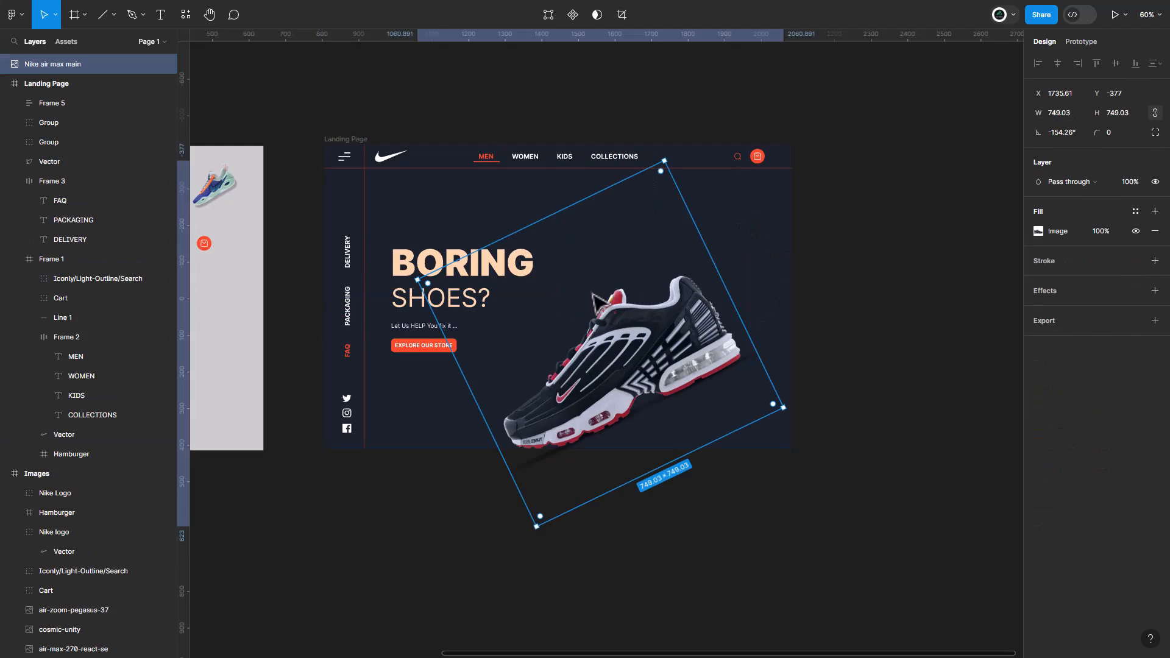
{"action": "left_click_drag", "start_coordinate": [632, 355], "coordinate": [643, 298]}
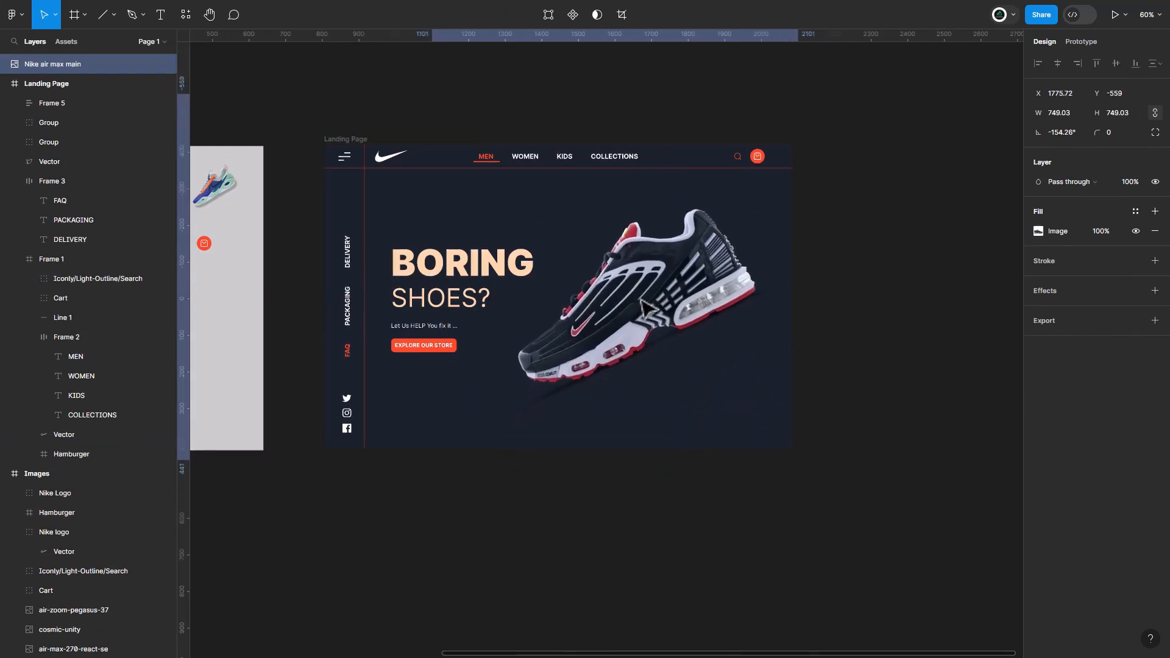
{"action": "key", "text": "Return"}
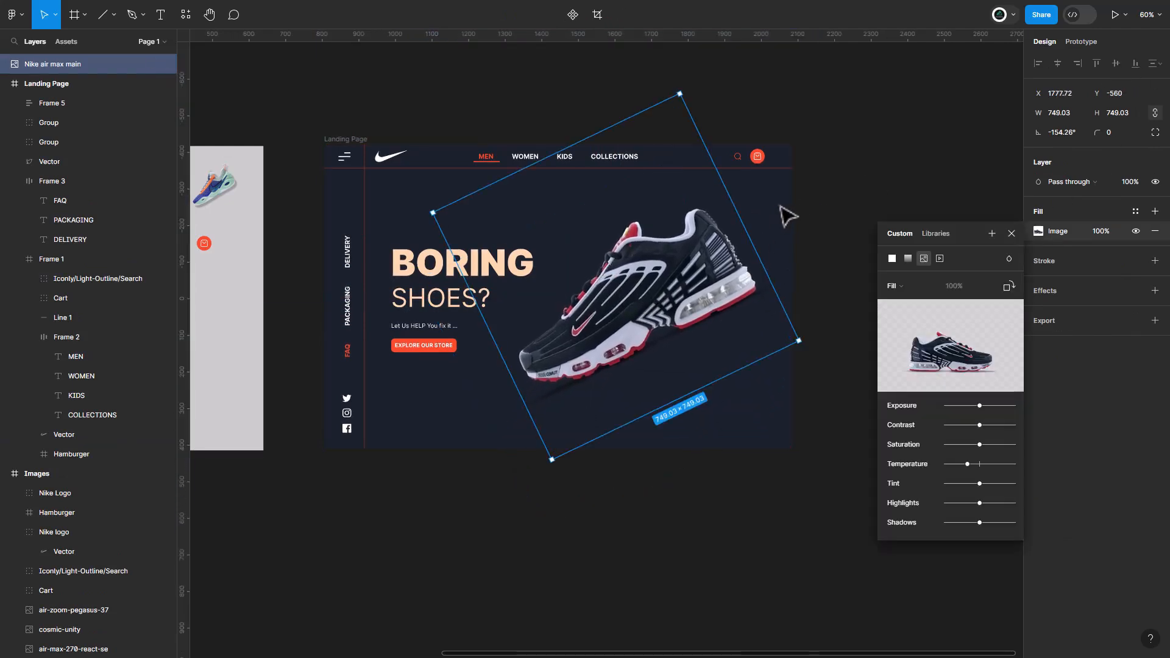
{"action": "left_click", "coordinate": [1014, 237]}
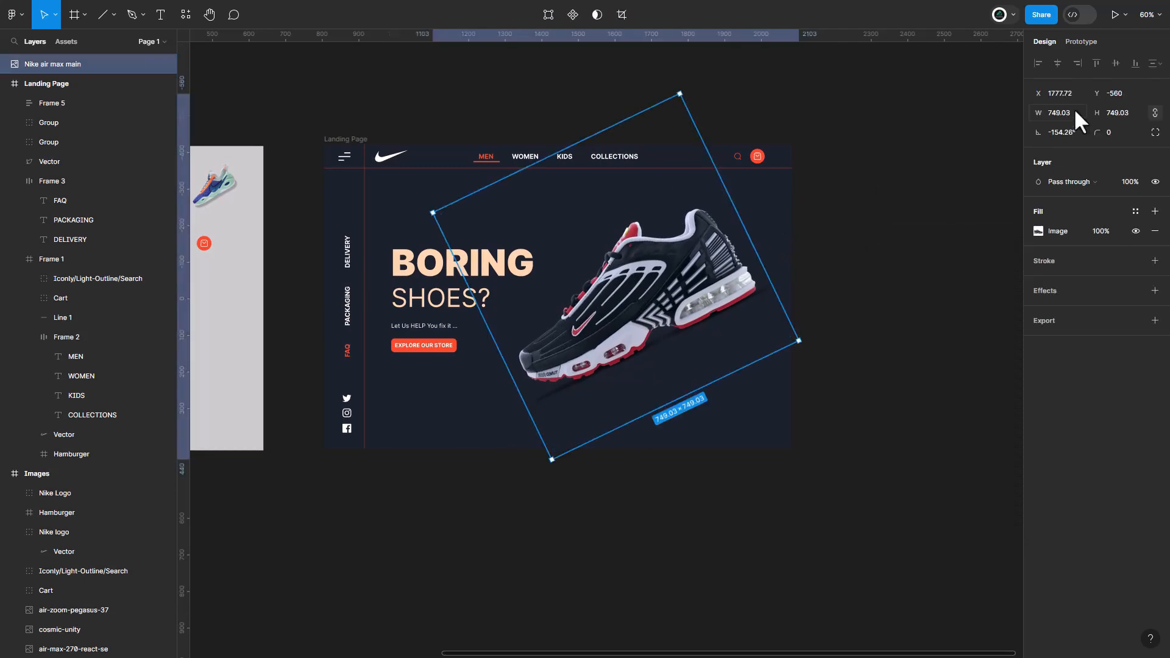
{"action": "left_click_drag", "start_coordinate": [623, 329], "coordinate": [625, 316]}
- Duplicate the header's Nike swoosh and enlarge the copy to about 1533 × 552 behind the shoe
{"action": "double_click", "coordinate": [388, 162]}
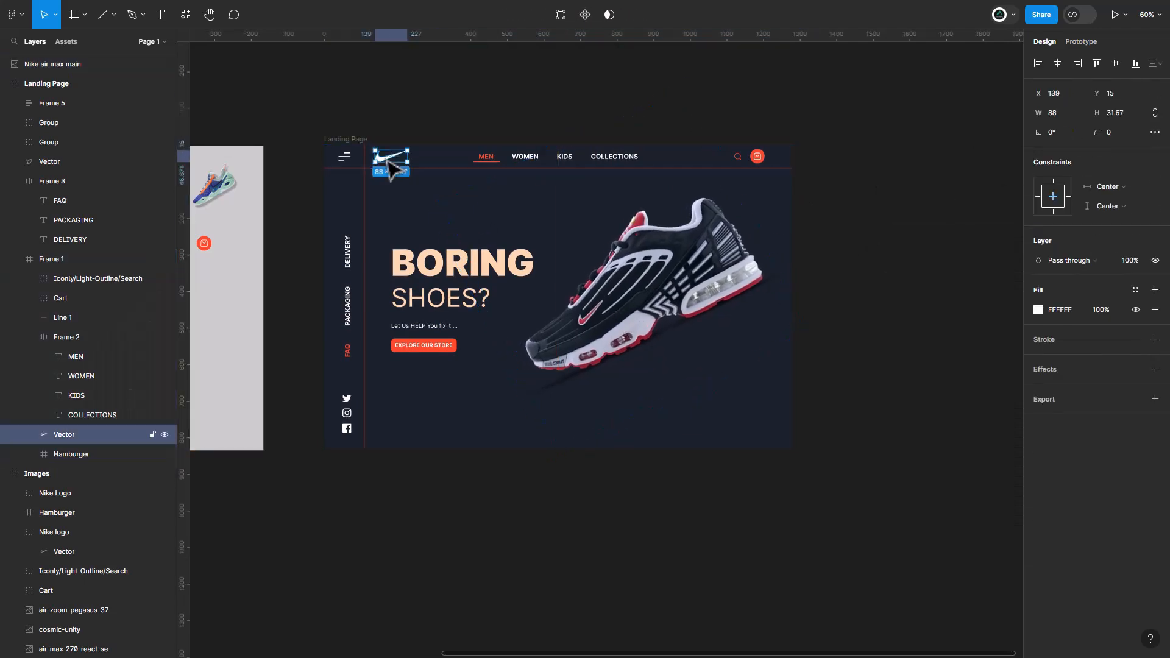
{"action": "key", "text": "ctrl+d"}
{"action": "left_click_drag", "start_coordinate": [389, 160], "coordinate": [802, 184]}
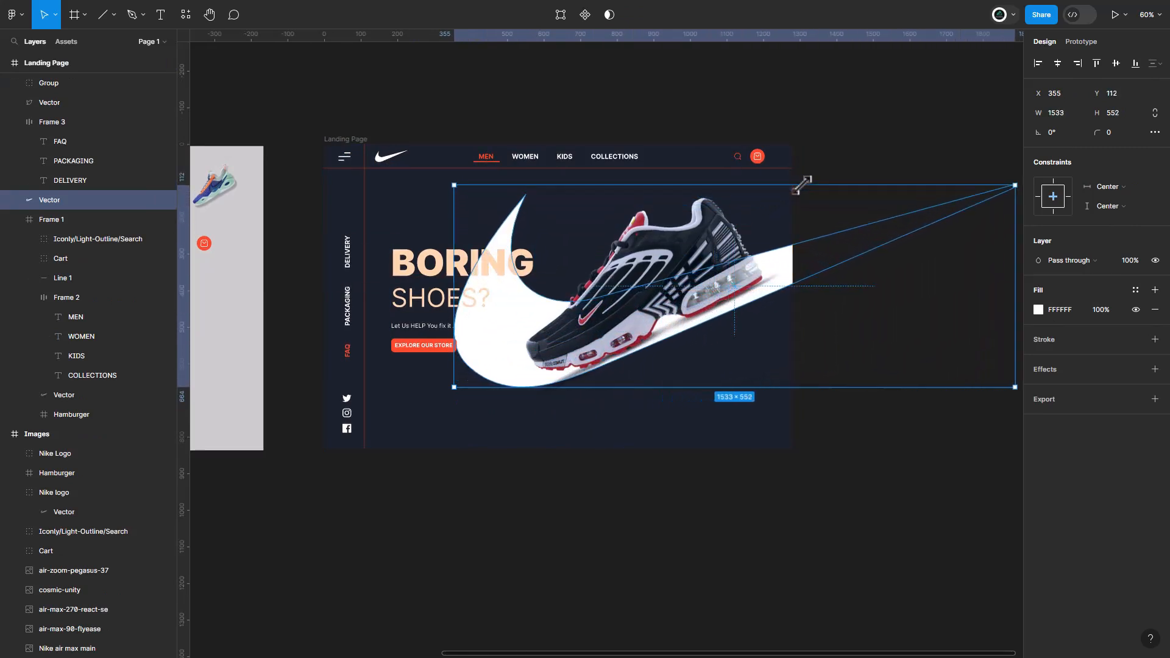
- Set the large swoosh's fill opacity to 10% and shift it left so it runs behind the heading and shoe
{"action": "key", "text": "Return"}
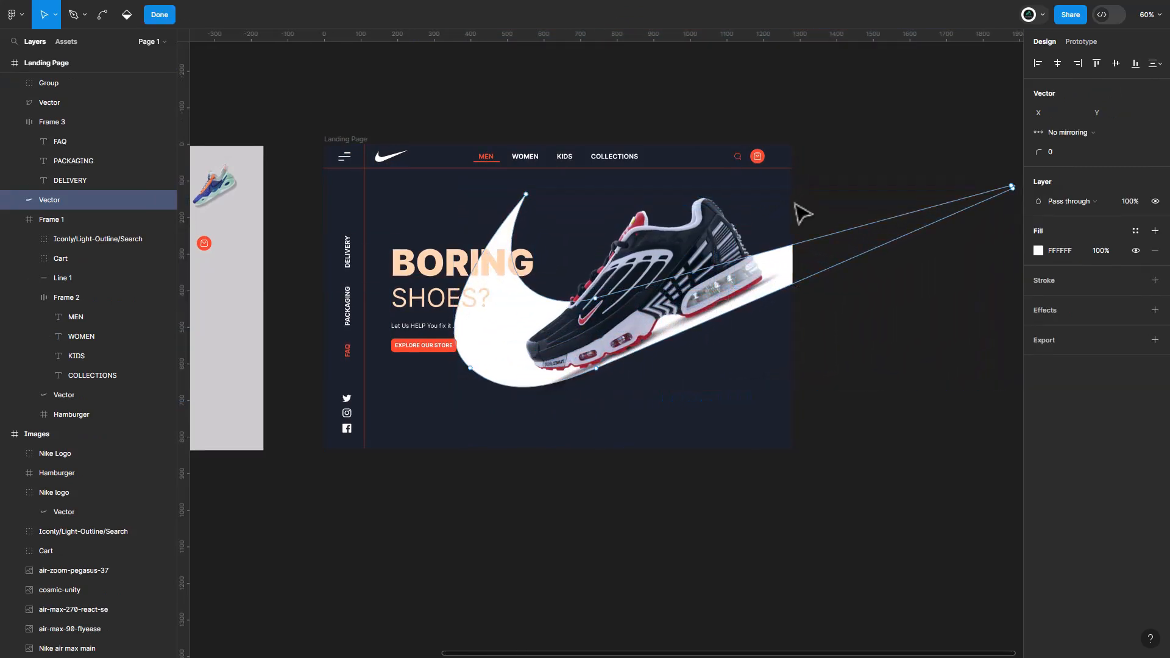
{"action": "left_click", "coordinate": [1094, 249]}
{"action": "type", "text": "10"}
{"action": "key", "text": "Return"}
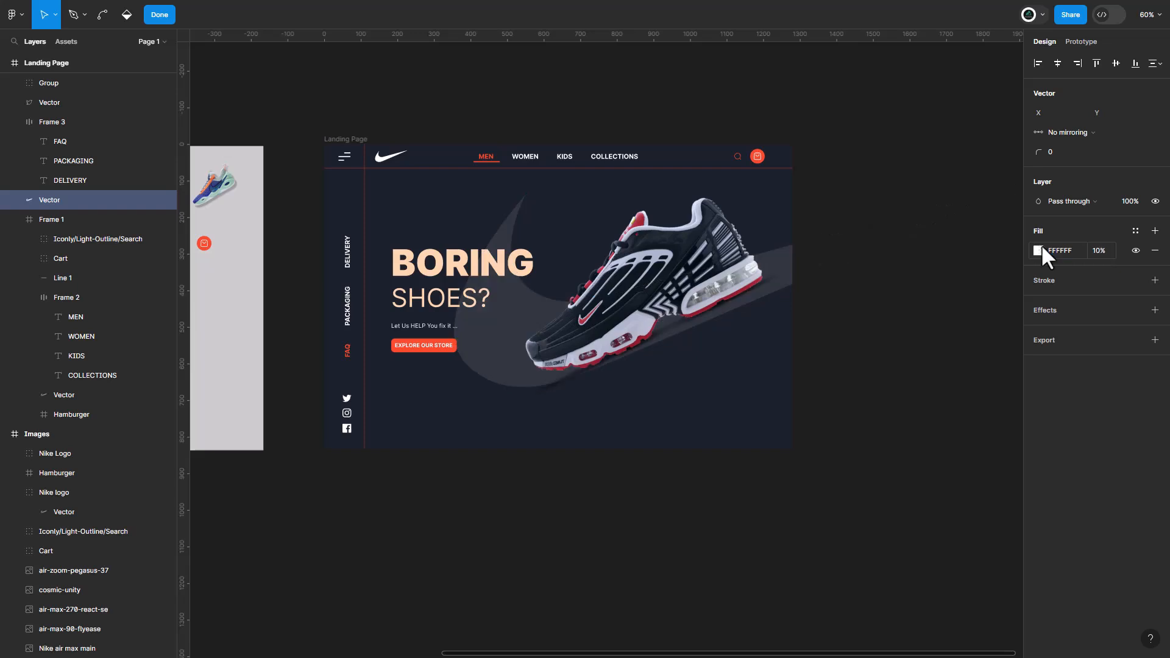
{"action": "left_click_drag", "start_coordinate": [524, 374], "coordinate": [472, 386]}
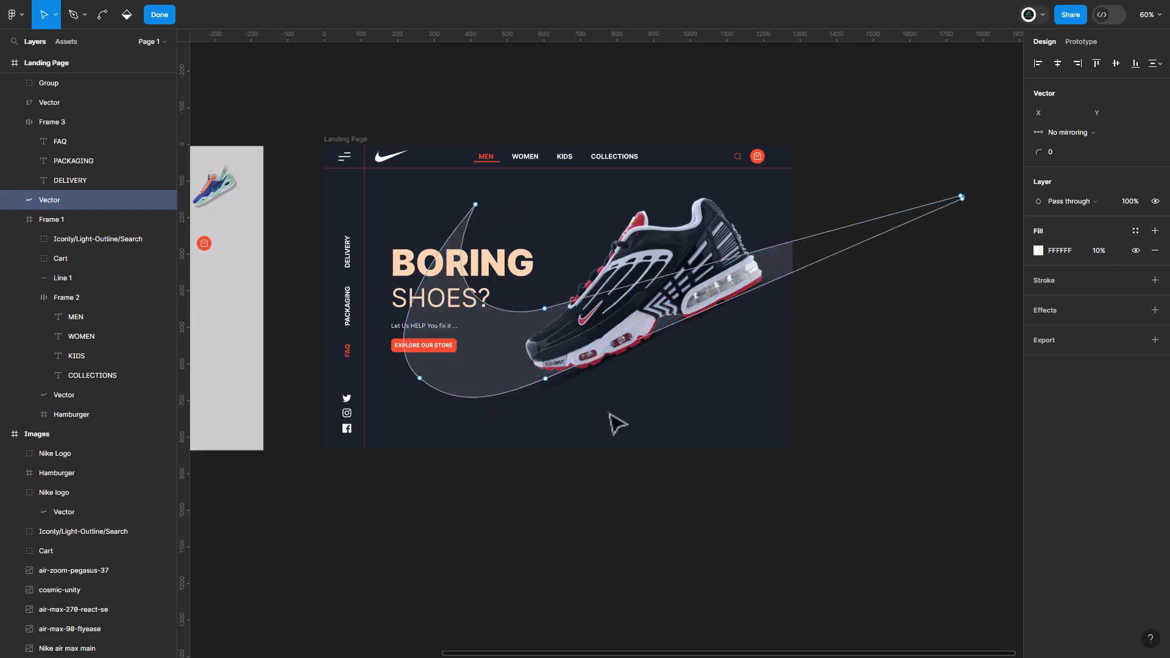
{"action": "left_click", "coordinate": [667, 403]}
{"action": "key", "text": "Escape"}
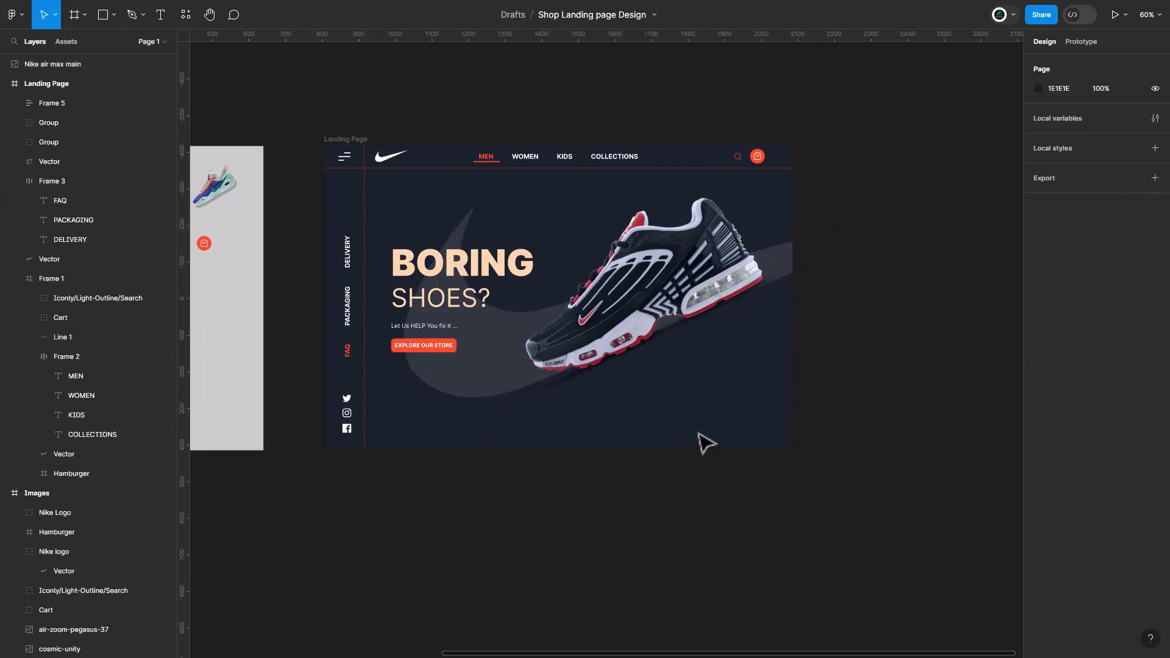
- Add the text NIKE AIR MAX III in Inter Black and place it below the shoe's heel
{"action": "left_click", "coordinate": [161, 14]}
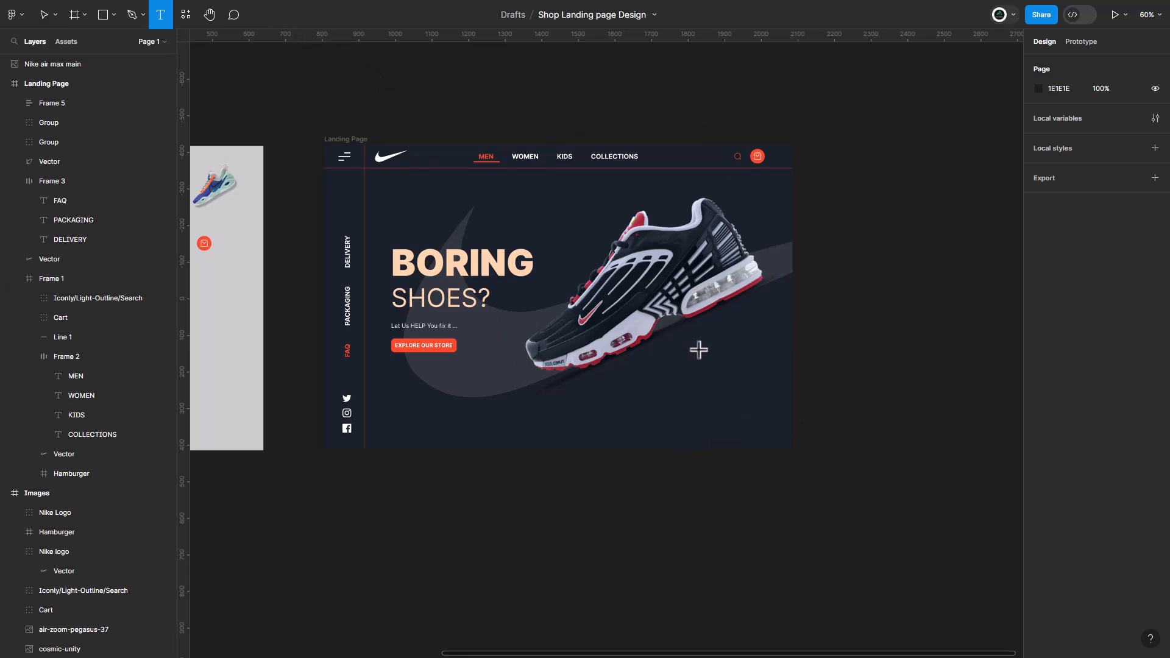
{"action": "left_click", "coordinate": [656, 360]}
{"action": "type", "text": "NIKE AIR MAX III"}
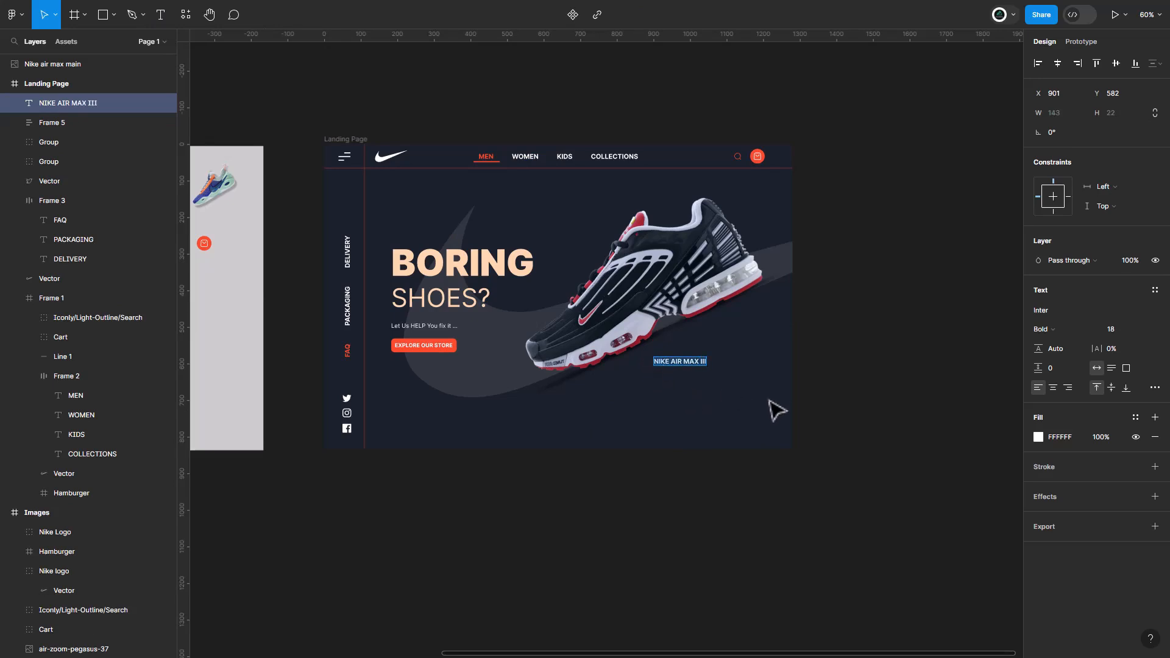
{"action": "left_click", "coordinate": [1080, 333]}
{"action": "left_click", "coordinate": [1069, 359]}
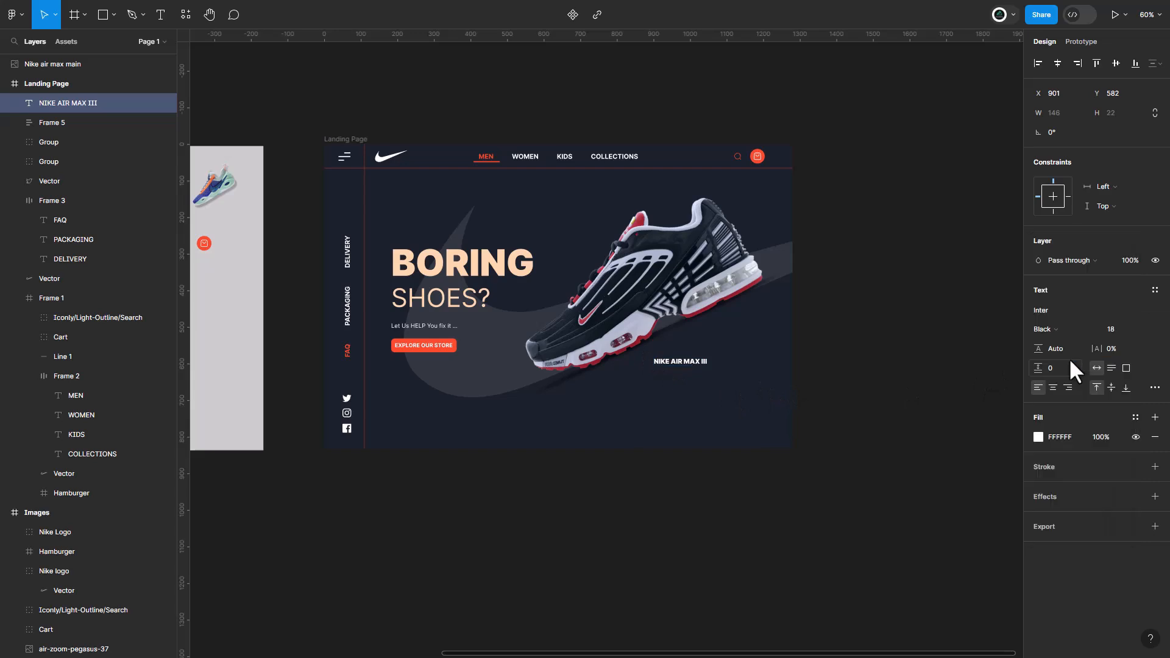
{"action": "mouse_move", "coordinate": [690, 362]}
{"action": "left_mouse_down"}
{"action": "mouse_move", "coordinate": [711, 361]}
{"action": "mouse_move", "coordinate": [709, 349]}
{"action": "left_mouse_up"}
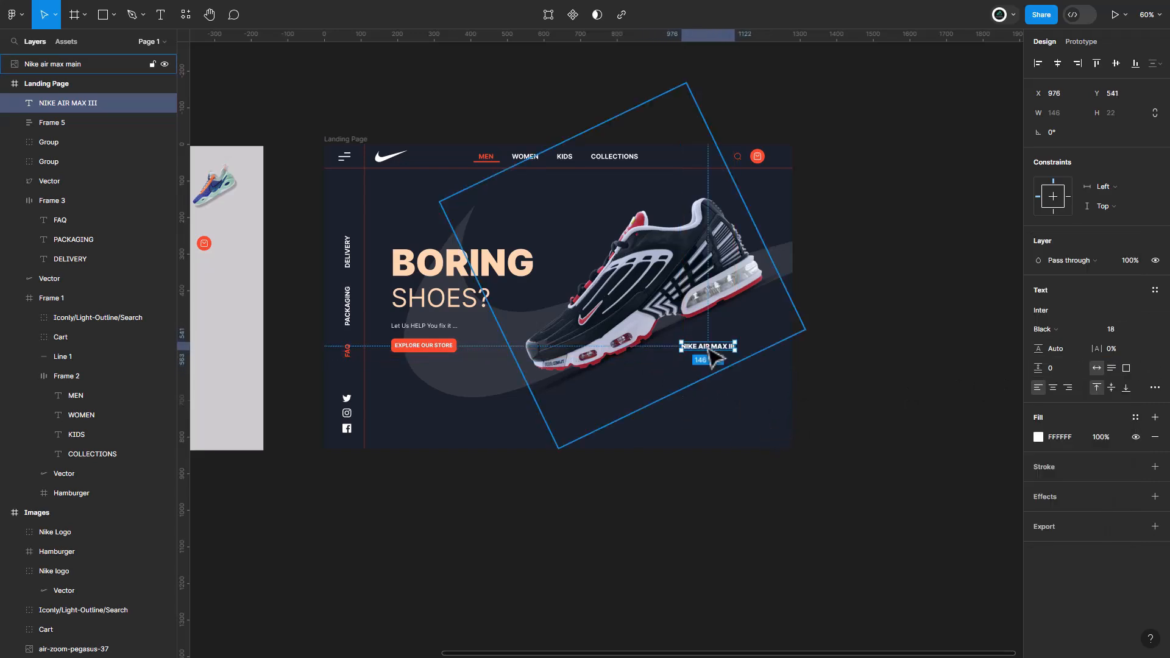
- Paste the star rating group and align it directly below the NIKE AIR MAX III label
{"action": "key", "text": "ctrl+v"}
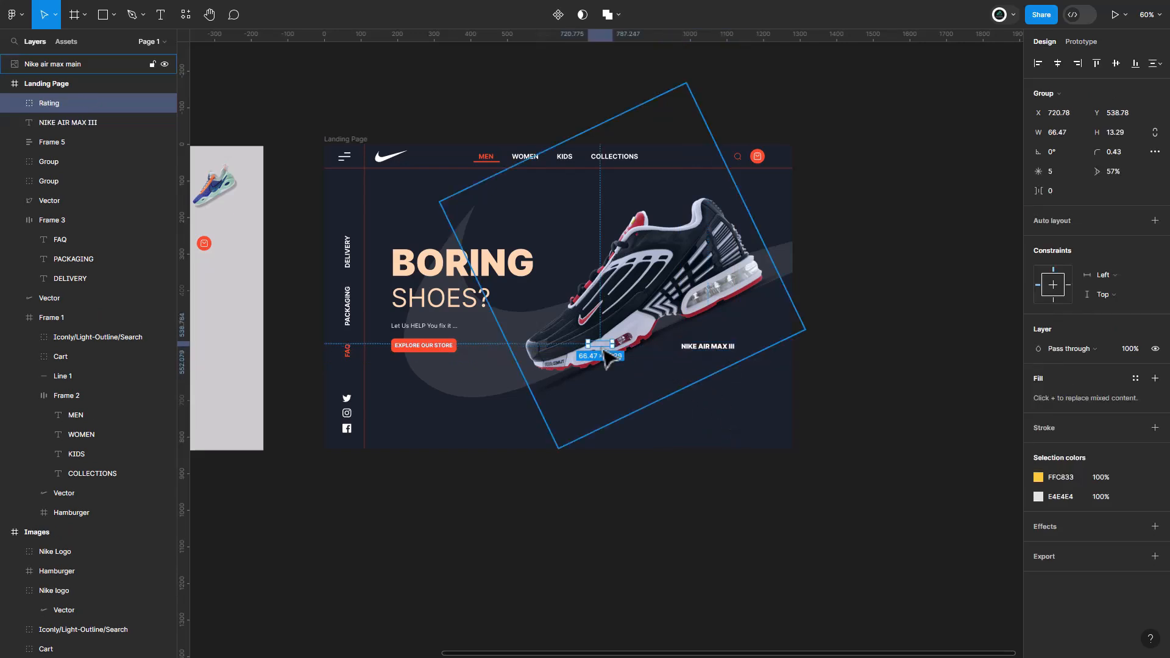
{"action": "left_click_drag", "start_coordinate": [597, 342], "coordinate": [694, 359]}
{"action": "left_click", "coordinate": [720, 360]}
{"action": "left_click", "coordinate": [762, 414]}
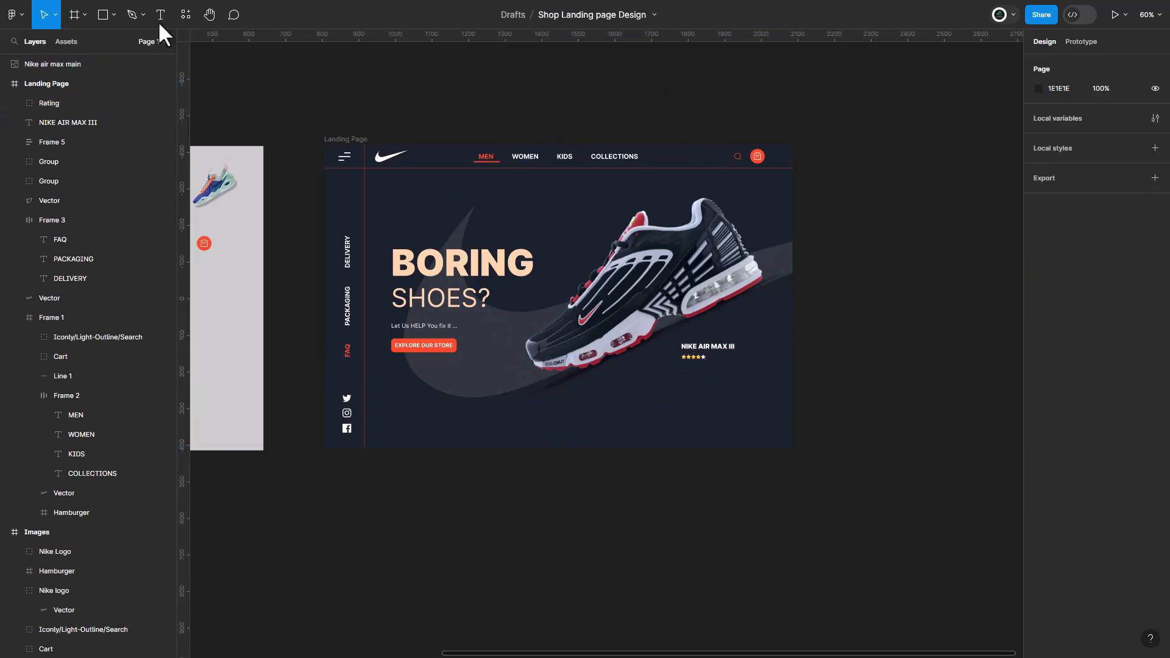
- Add the price text 189$ below the star rating with font size 16 and fill color FFD6AE
{"action": "left_click", "coordinate": [160, 14]}
{"action": "left_click", "coordinate": [711, 379]}
{"action": "type", "text": "189$"}
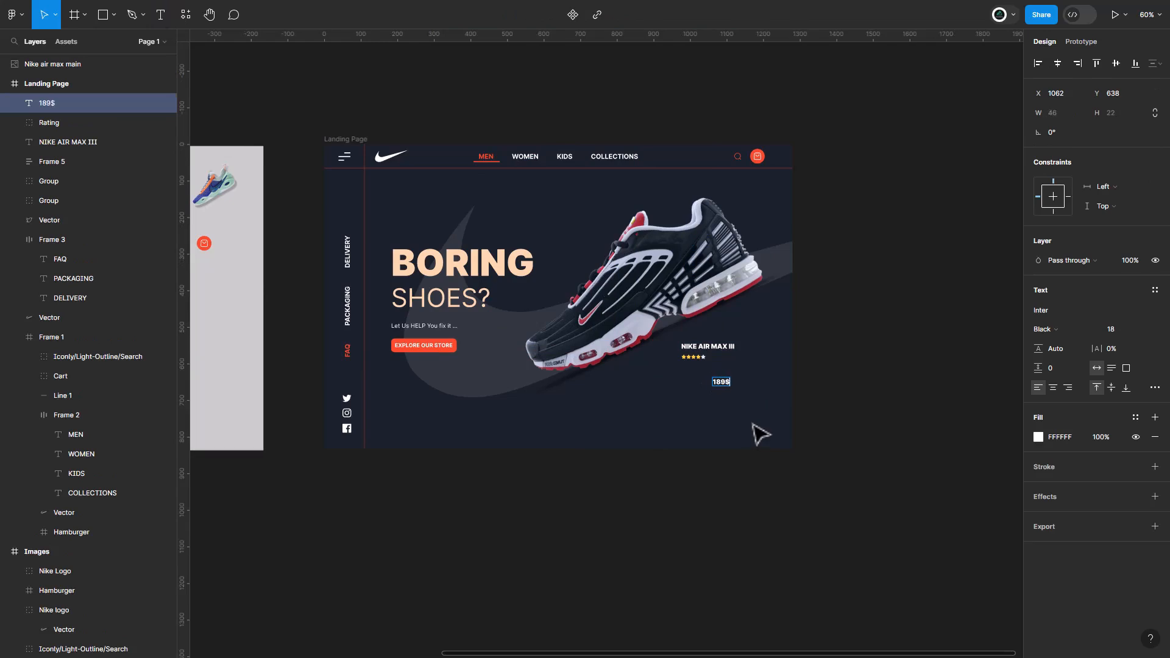
{"action": "key", "text": "ctrl+a"}
{"action": "key", "text": "Down"}
{"action": "double_click", "coordinate": [723, 384]}
{"action": "key", "text": "Escape"}
{"action": "left_click", "coordinate": [1064, 434]}
{"action": "type", "text": "FFD6AE"}
{"action": "key", "text": "Return"}
- Move the 189$ price next to the star rating, vertically aligned with the stars
{"action": "scroll", "coordinate": [792, 410], "scroll_direction": "up", "scroll_amount": 6}
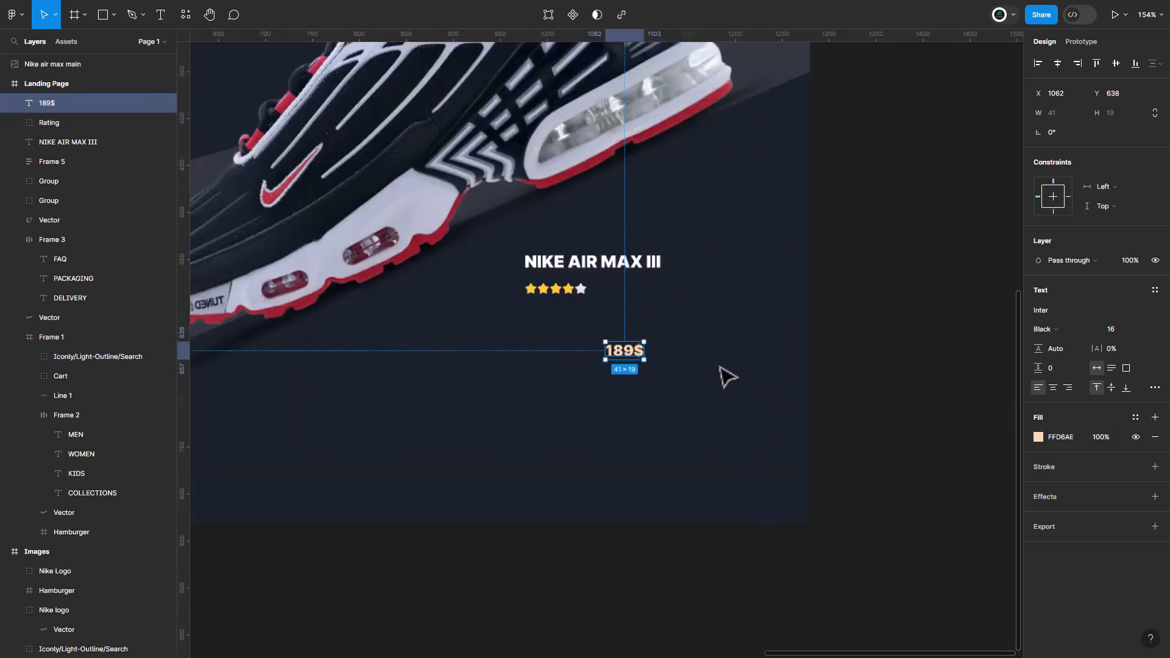
{"action": "left_click", "coordinate": [716, 366]}
{"action": "left_click", "coordinate": [595, 348]}
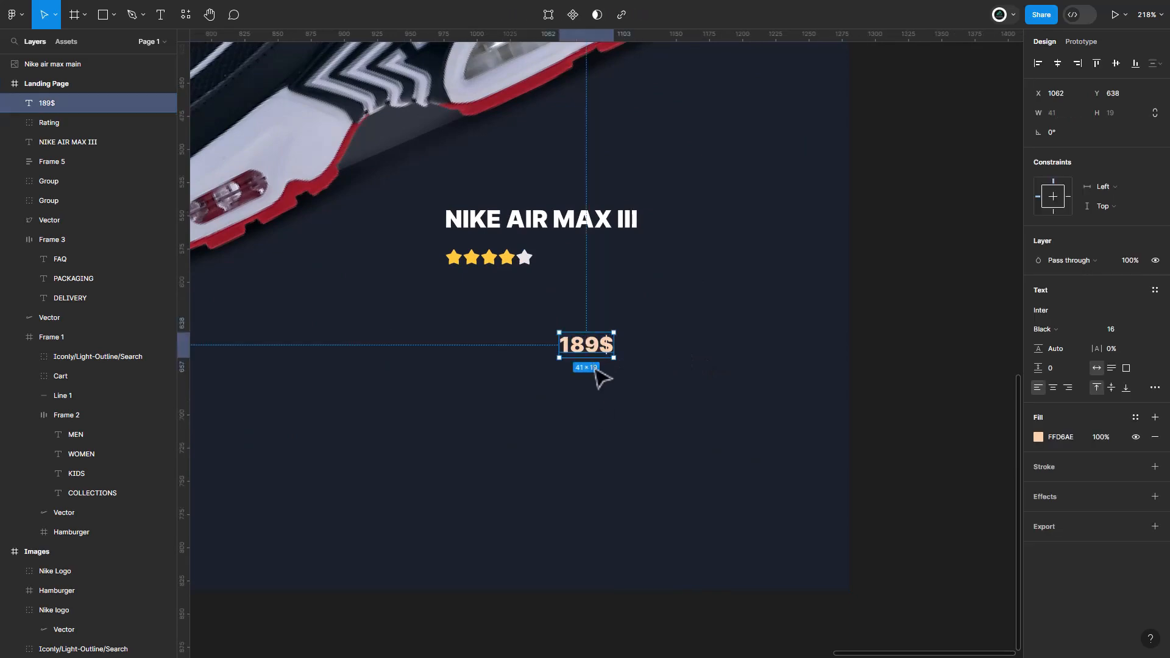
{"action": "left_click_drag", "start_coordinate": [594, 346], "coordinate": [581, 258]}
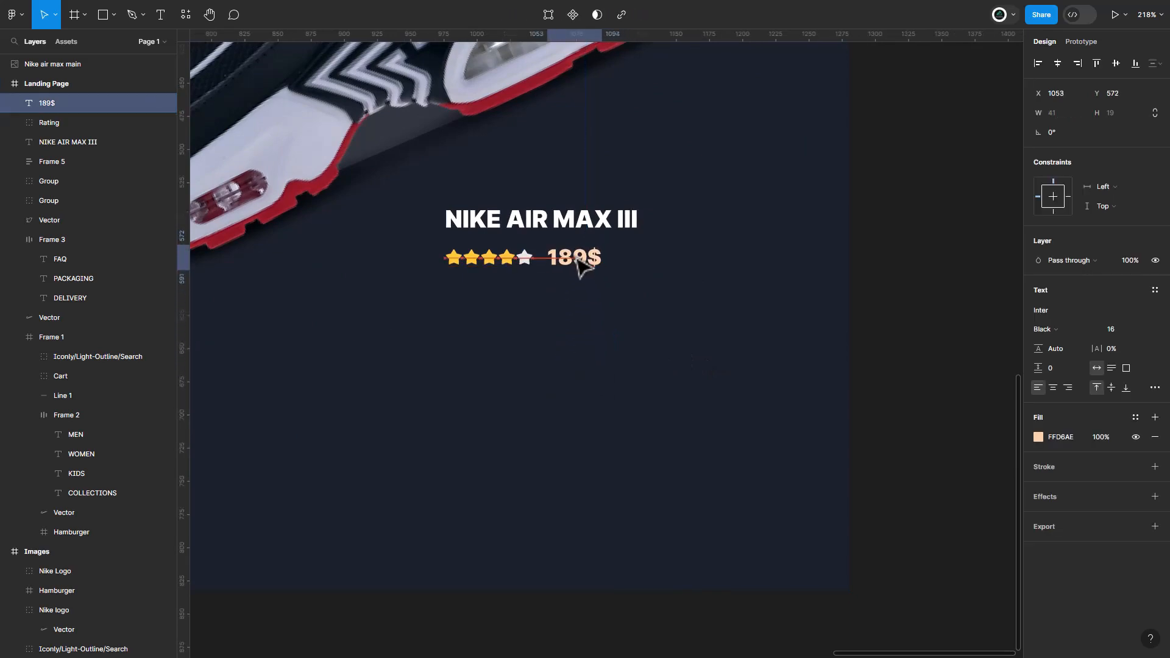
- Put the shoe image inside the Landing Page frame and send it and the large swoosh behind the other layers
{"action": "left_click", "coordinate": [495, 262]}
{"action": "double_click", "coordinate": [494, 262]}
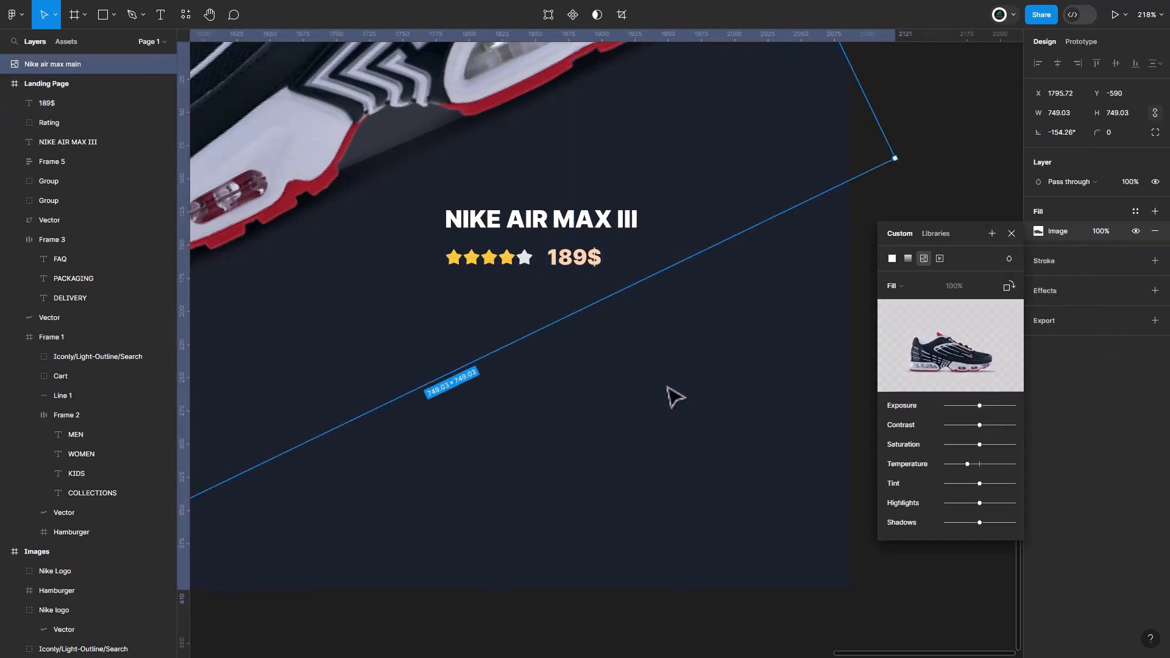
{"action": "left_click_drag", "start_coordinate": [604, 425], "coordinate": [694, 490]}
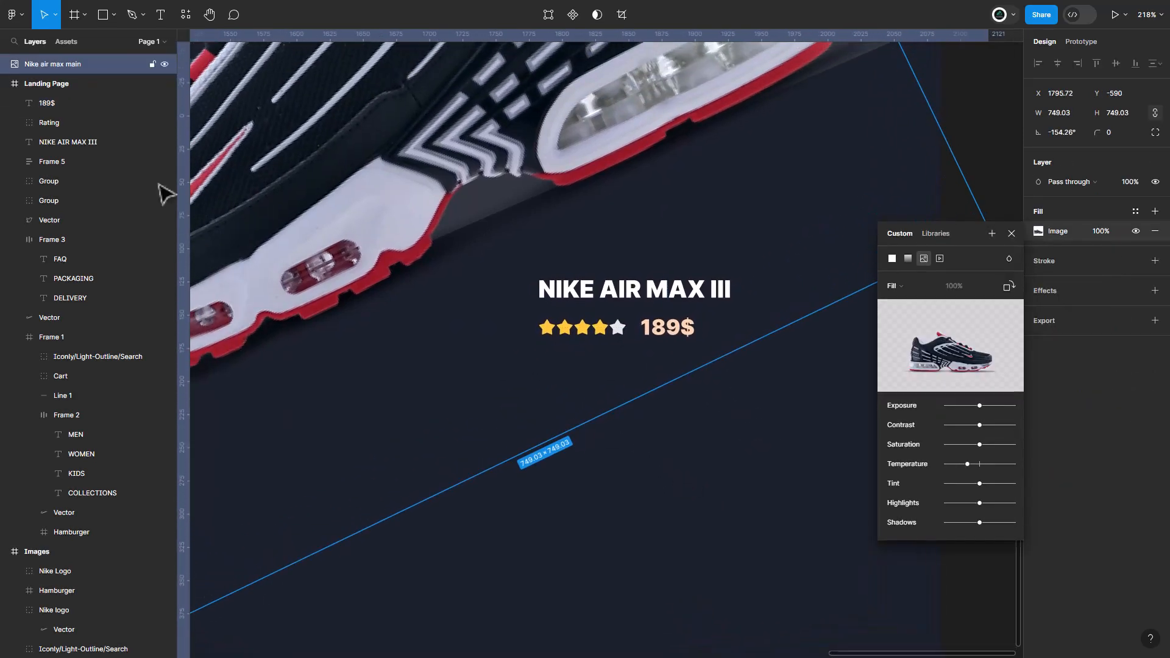
{"action": "left_click_drag", "start_coordinate": [71, 63], "coordinate": [75, 89]}
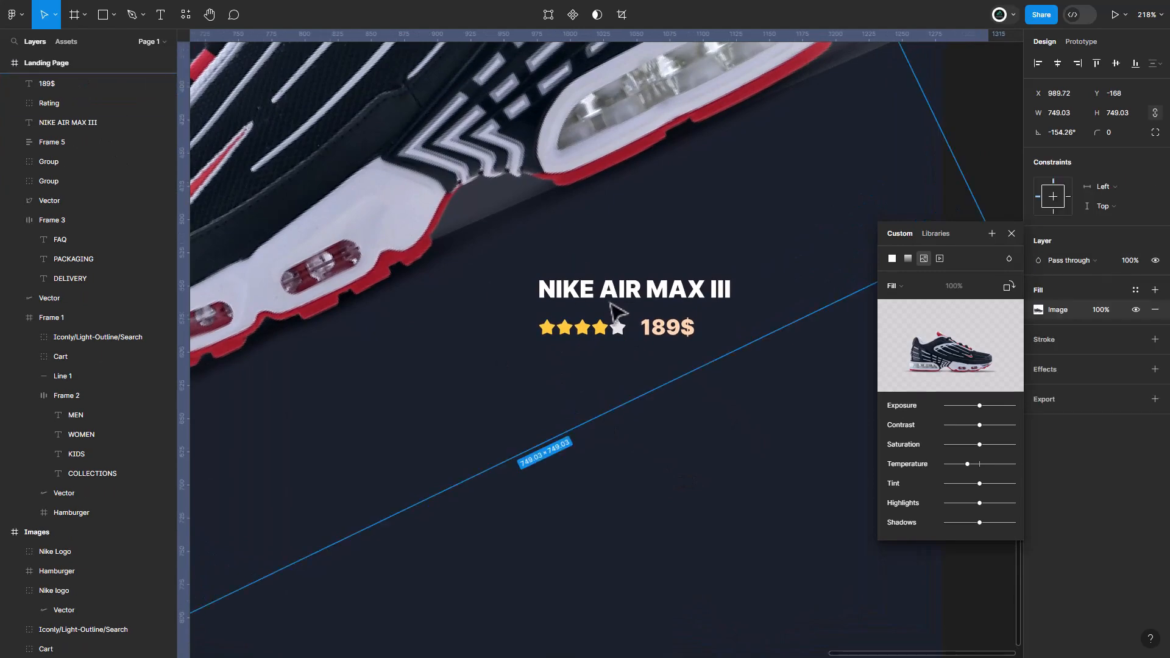
{"action": "right_click", "coordinate": [617, 206]}
{"action": "mouse_move", "coordinate": [699, 262]}
{"action": "left_click", "coordinate": [691, 162]}
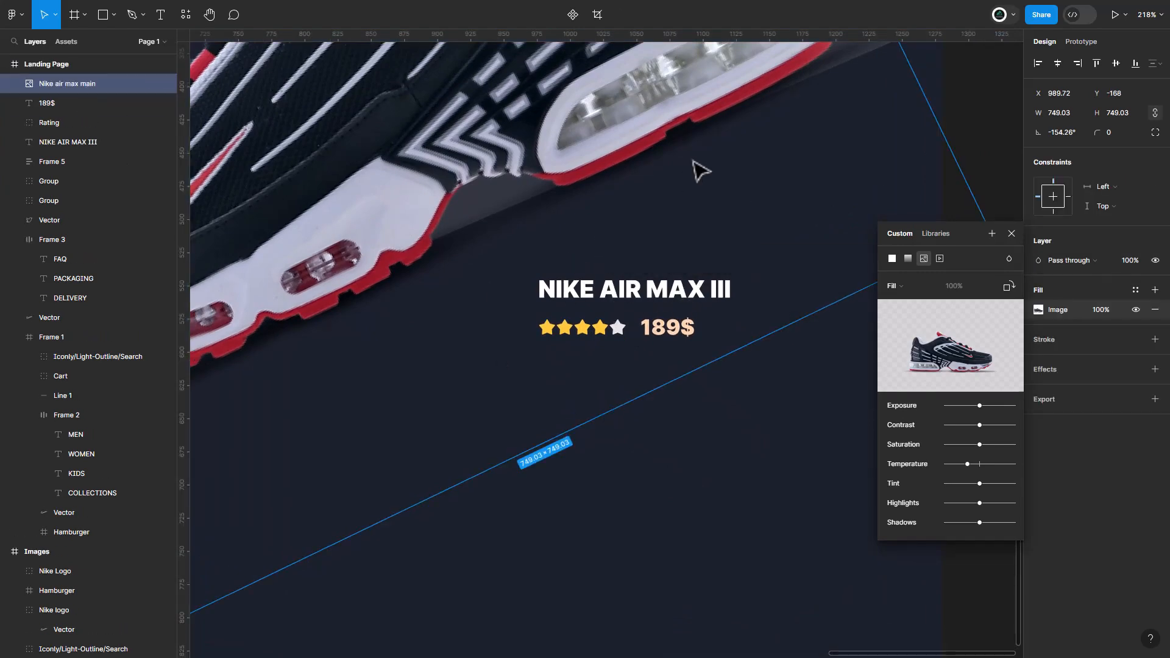
{"action": "key", "text": "ctrl+z"}
{"action": "key", "text": "ctrl+z"}
{"action": "key", "text": "ctrl+z"}
- Wrap the star rating and price in an auto layout with 10 spacing and center it below NIKE AIR MAX III
{"action": "left_click", "coordinate": [602, 333], "text": "shift"}
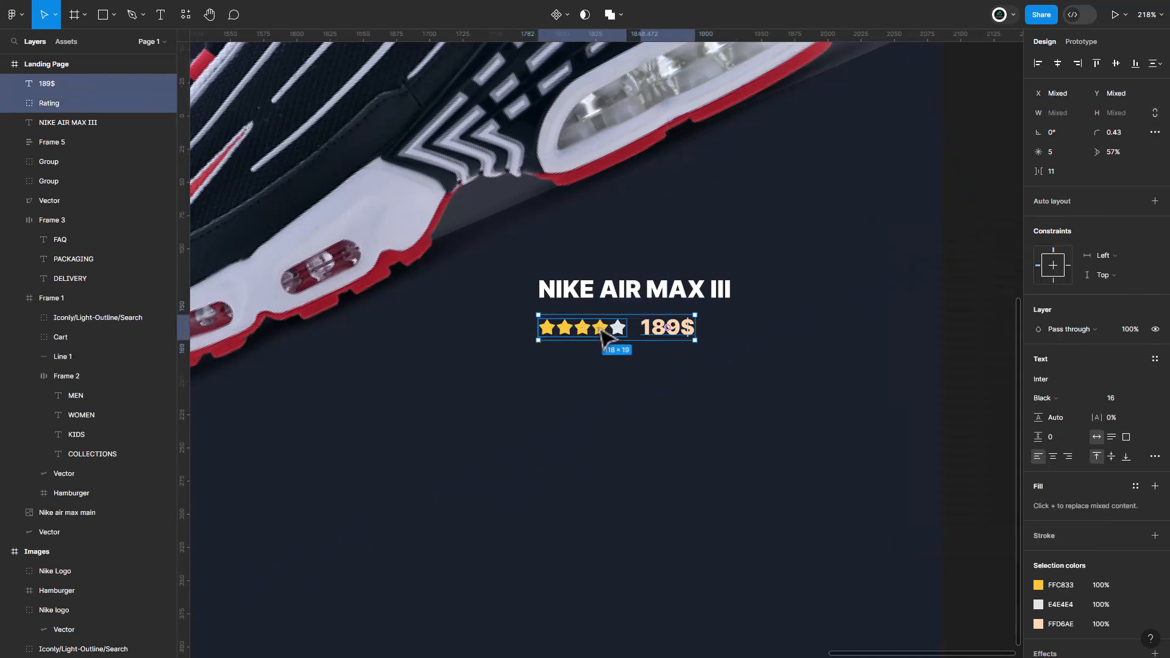
{"action": "key", "text": "shift+a"}
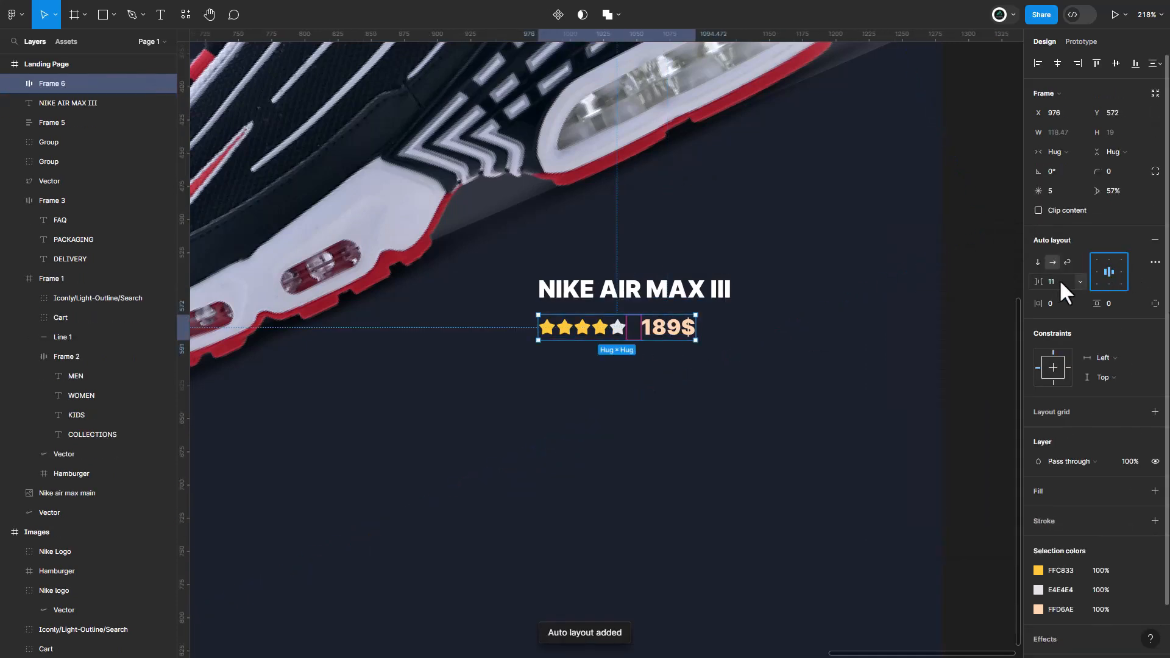
{"action": "type", "text": "10"}
{"action": "key", "text": "Return"}
{"action": "left_click_drag", "start_coordinate": [648, 331], "coordinate": [665, 328]}
{"action": "key", "text": "Escape"}
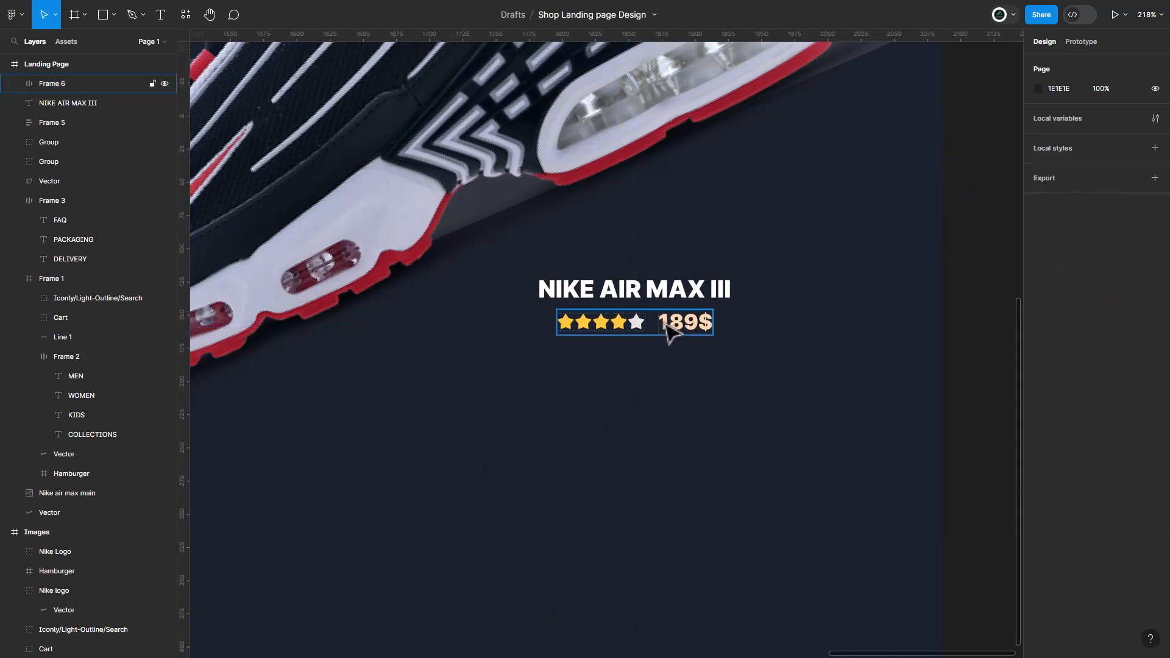
- Bring the white and red arrow icons from the Images frame into the Landing Page, on either side of the NIKE AIR MAX III details
{"action": "scroll", "coordinate": [670, 332], "scroll_direction": "down", "scroll_amount": 10}
{"action": "scroll", "coordinate": [546, 430], "scroll_direction": "left", "scroll_amount": 10}
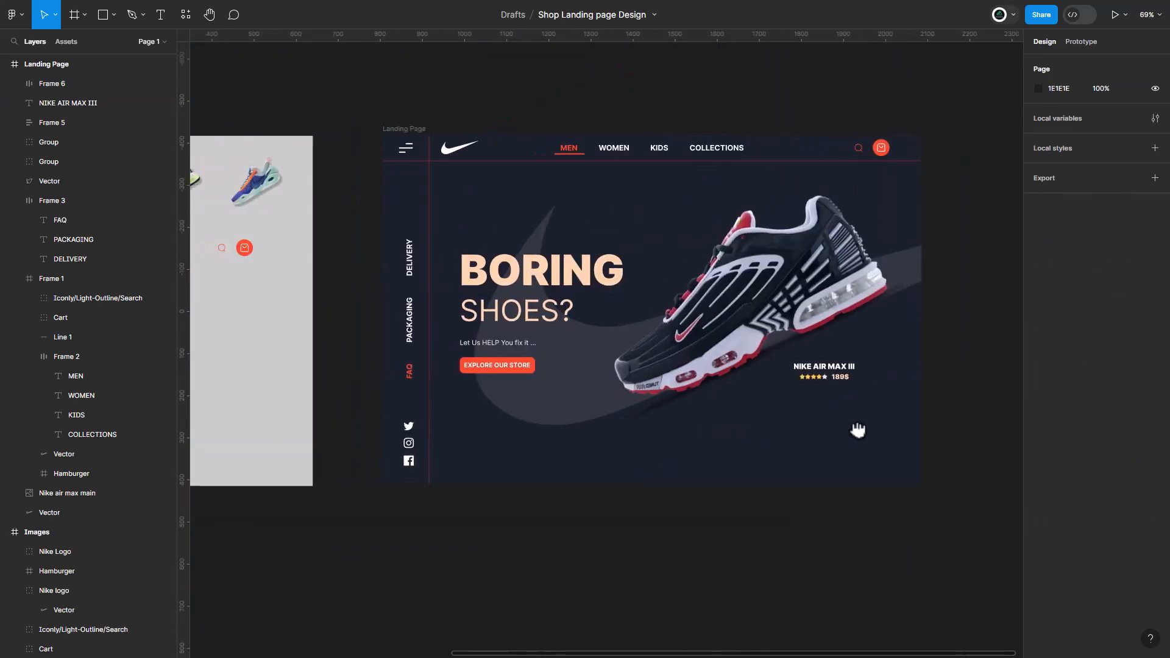
{"action": "scroll", "coordinate": [618, 315], "scroll_direction": "left", "scroll_amount": 2}
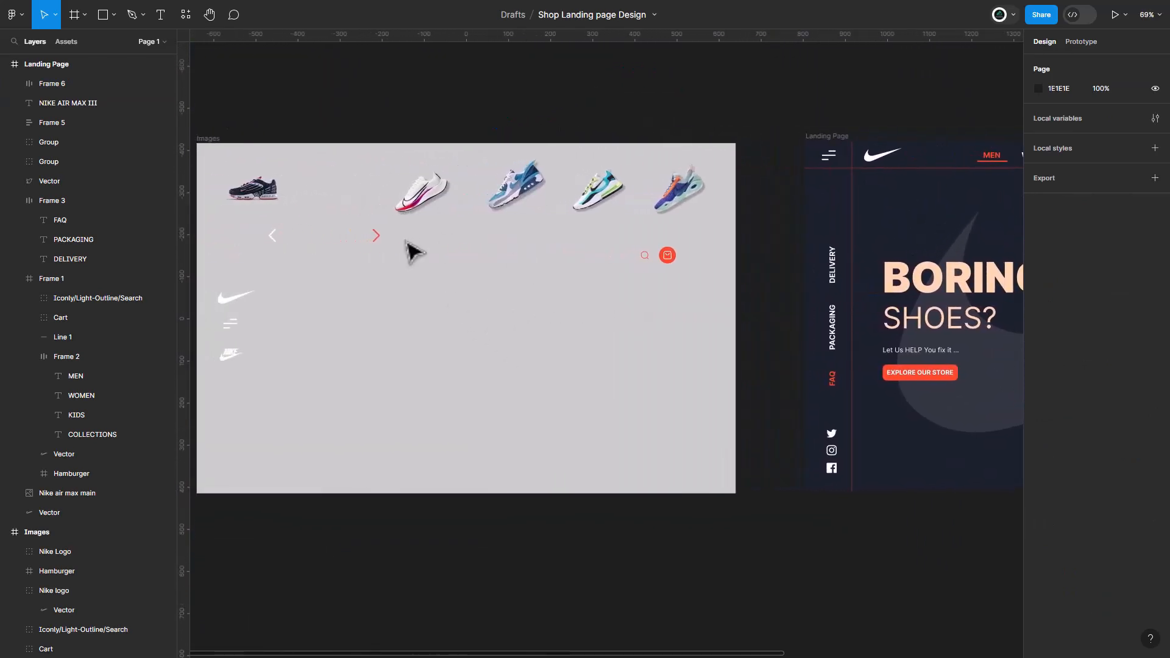
{"action": "left_click", "coordinate": [380, 236]}
{"action": "left_click", "coordinate": [375, 237]}
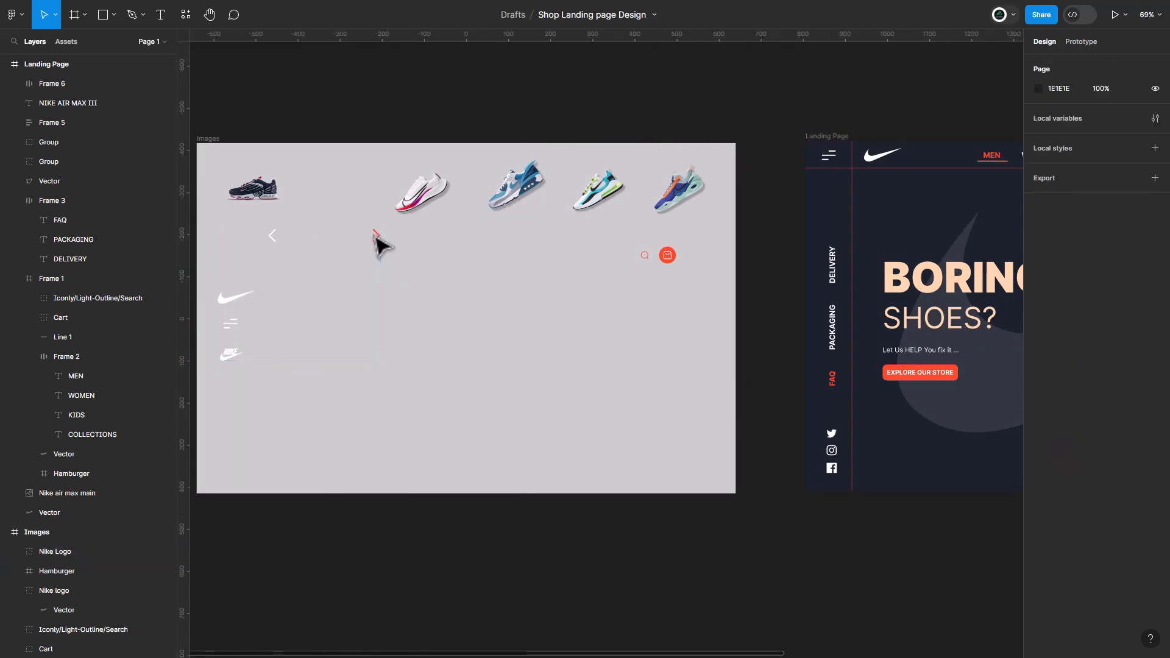
{"action": "double_click", "coordinate": [377, 237]}
{"action": "left_click", "coordinate": [277, 241]}
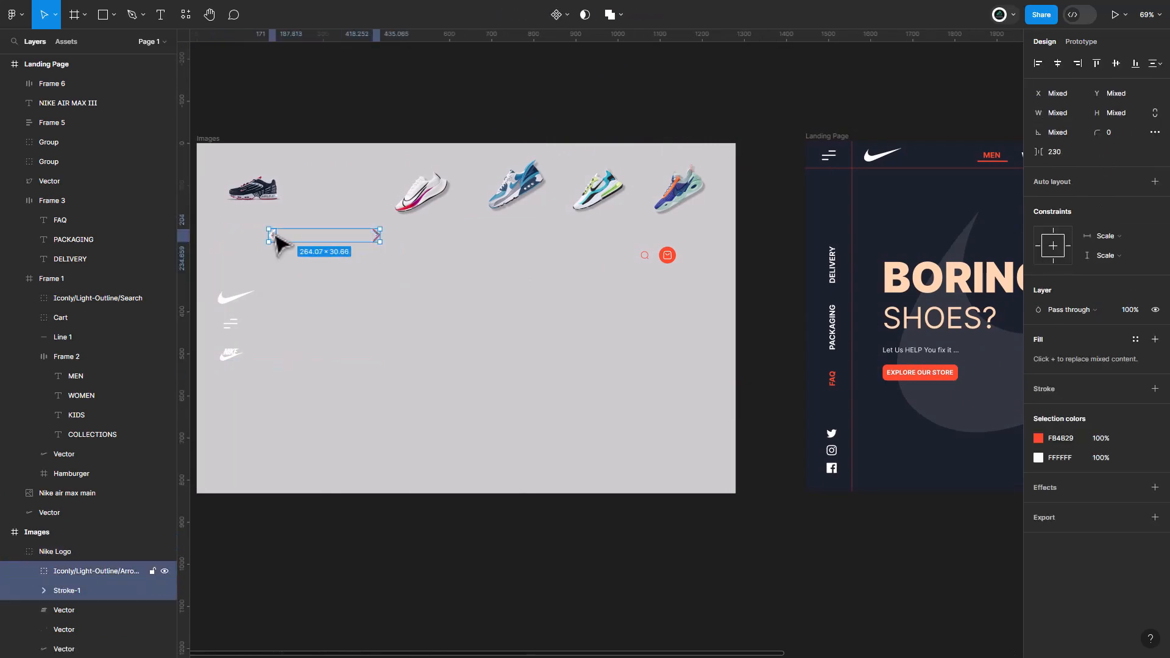
{"action": "key", "text": "Delete"}
{"action": "left_click_drag", "start_coordinate": [729, 396], "coordinate": [105, 319]}
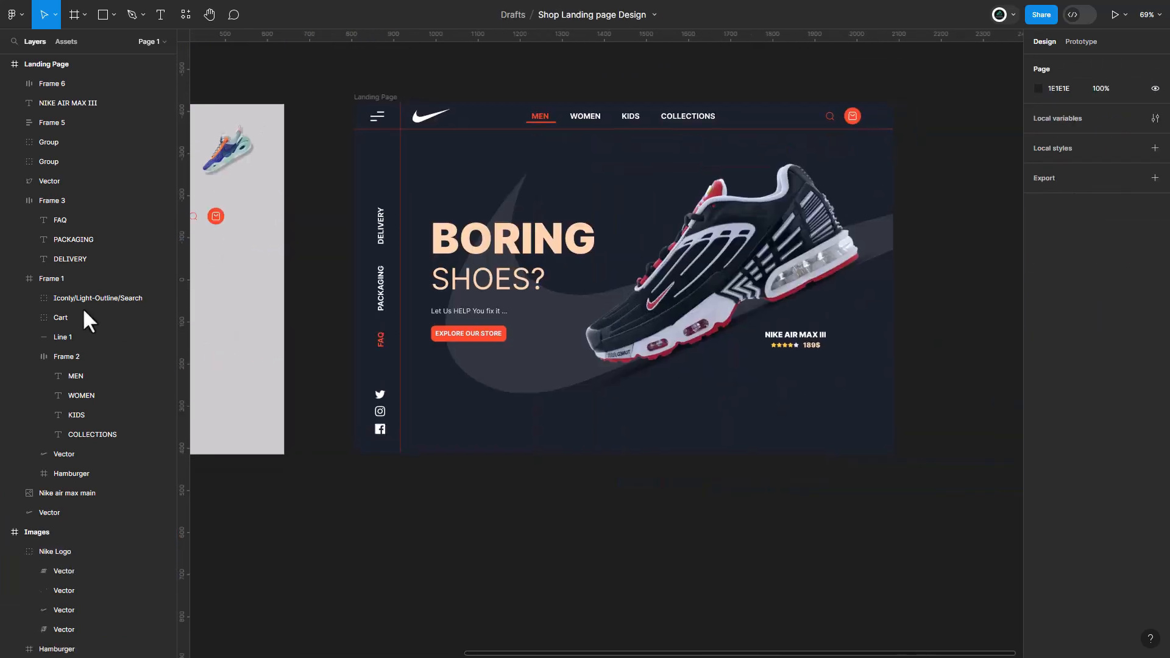
{"action": "key", "text": "ctrl+v"}
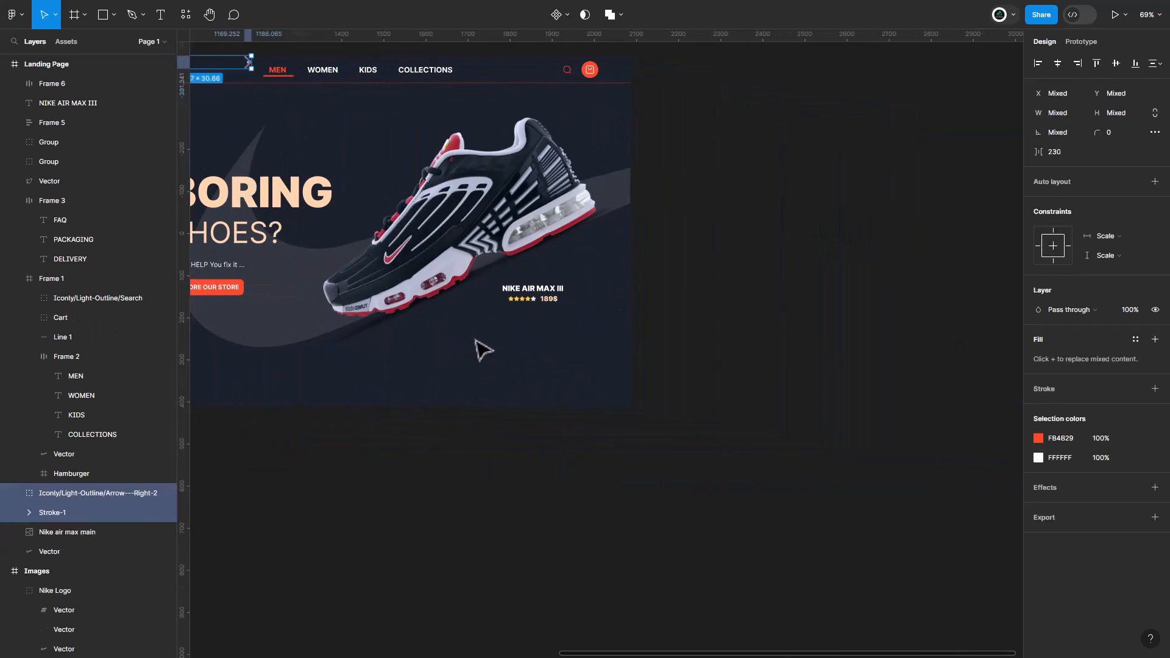
{"action": "left_click_drag", "start_coordinate": [247, 63], "coordinate": [566, 303]}
{"action": "left_click", "coordinate": [569, 366]}
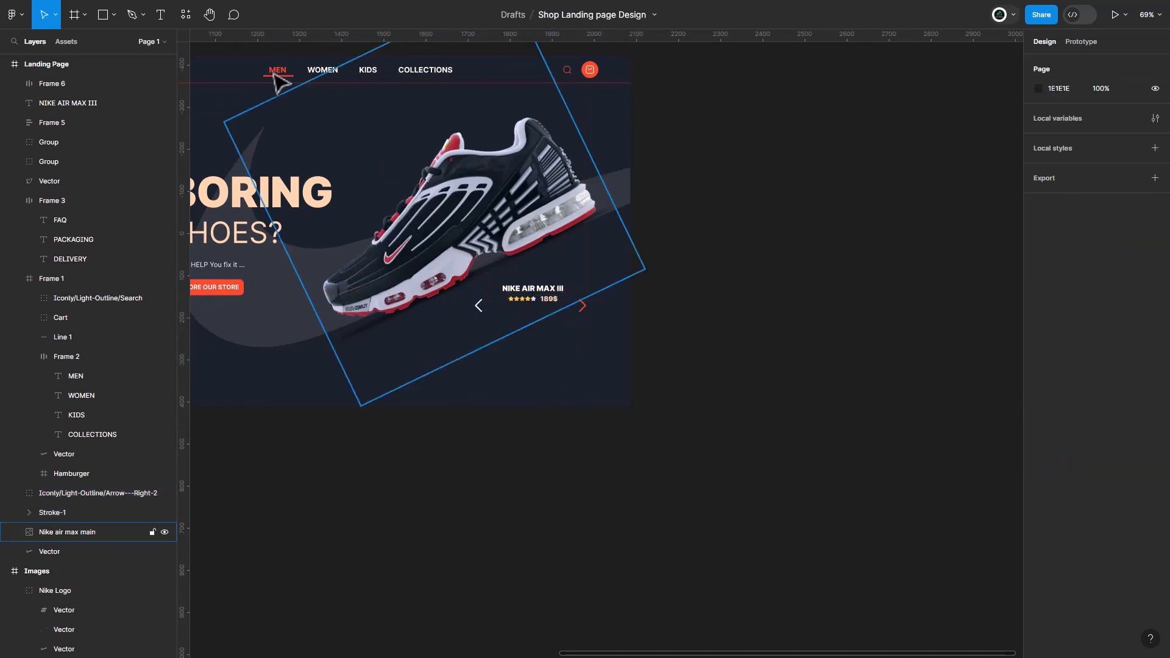
- Duplicate the EXPLORE OUR STORE button and place the copy below the star rating and price
{"action": "left_click", "coordinate": [160, 14]}
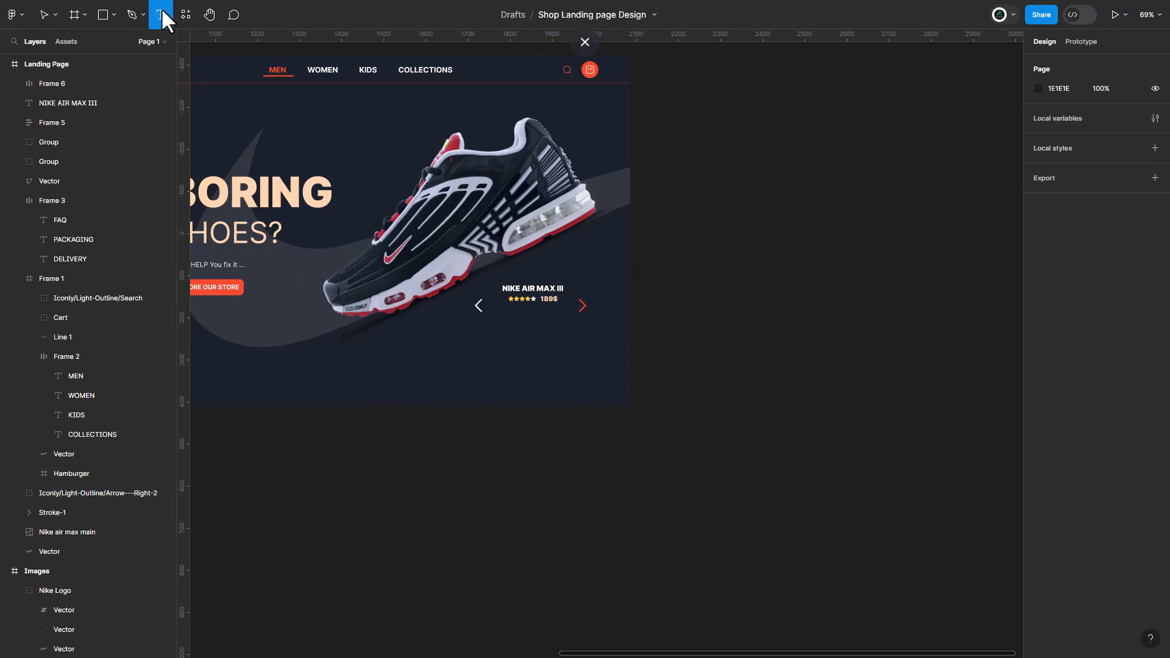
{"action": "key", "text": "Escape"}
{"action": "double_click", "coordinate": [232, 287]}
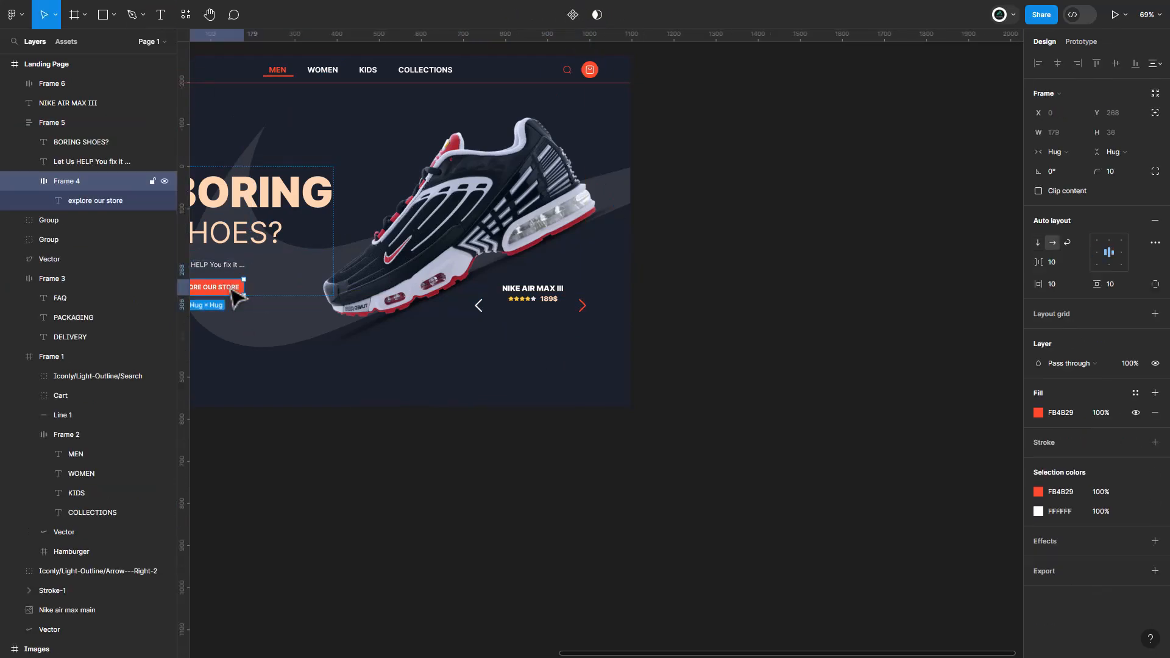
{"action": "left_click", "coordinate": [403, 364]}
{"action": "left_click", "coordinate": [502, 398]}
{"action": "key", "text": "ctrl+v"}
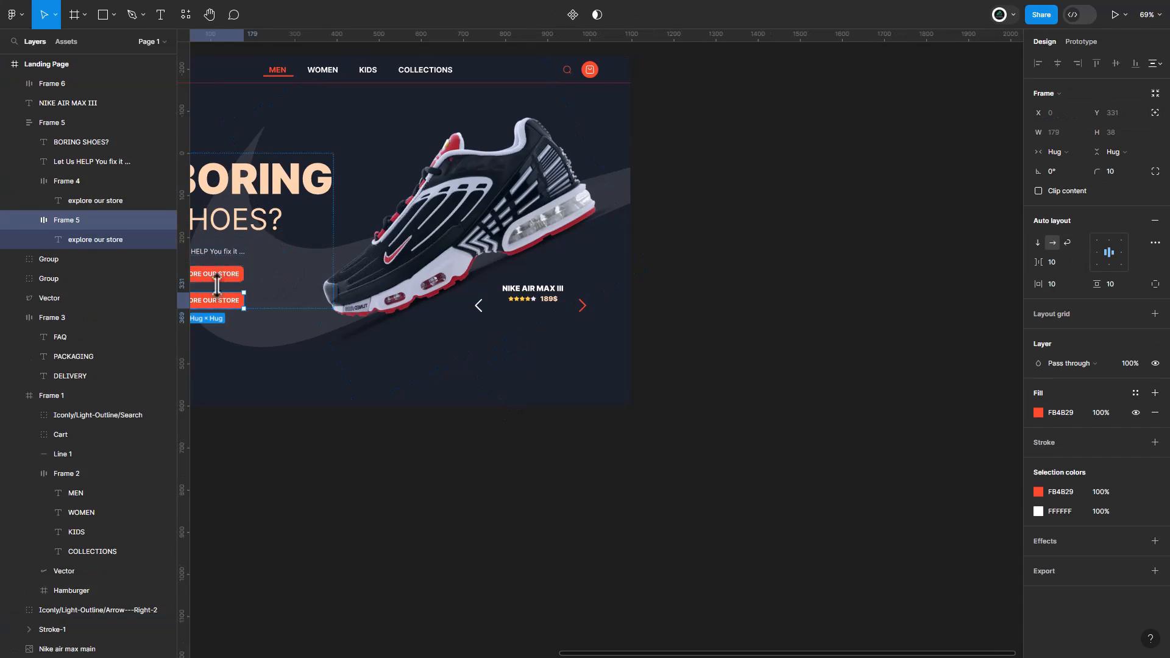
{"action": "left_click_drag", "start_coordinate": [221, 300], "coordinate": [559, 341]}
- Change the copied button's text to buy now
{"action": "double_click", "coordinate": [551, 336]}
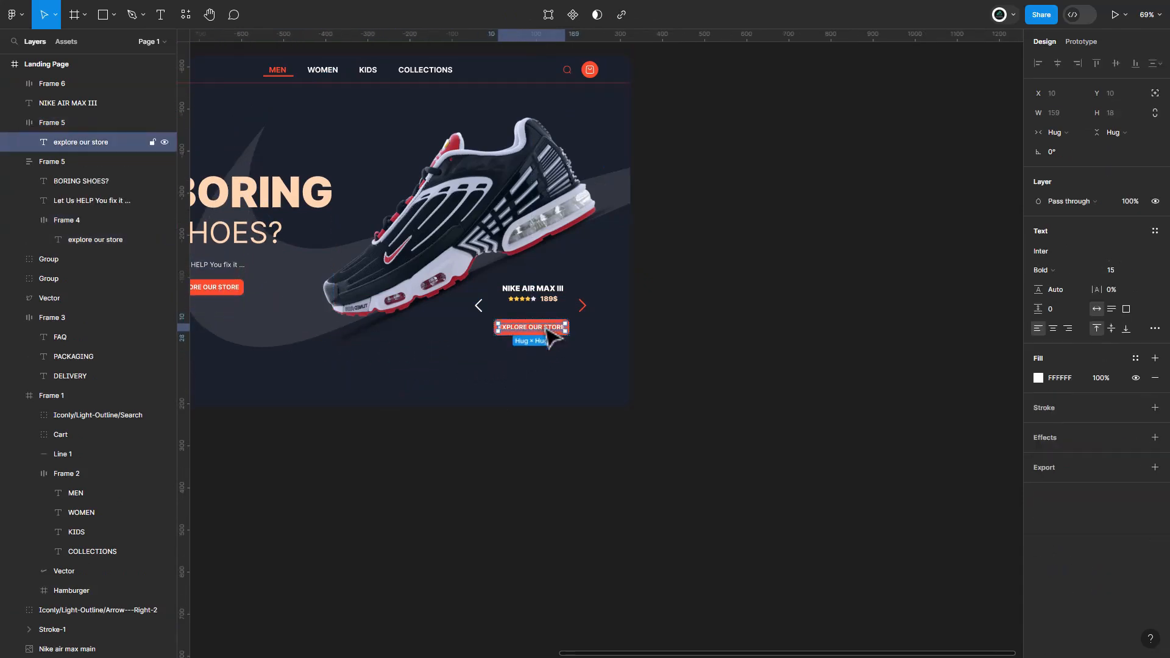
{"action": "double_click", "coordinate": [527, 329]}
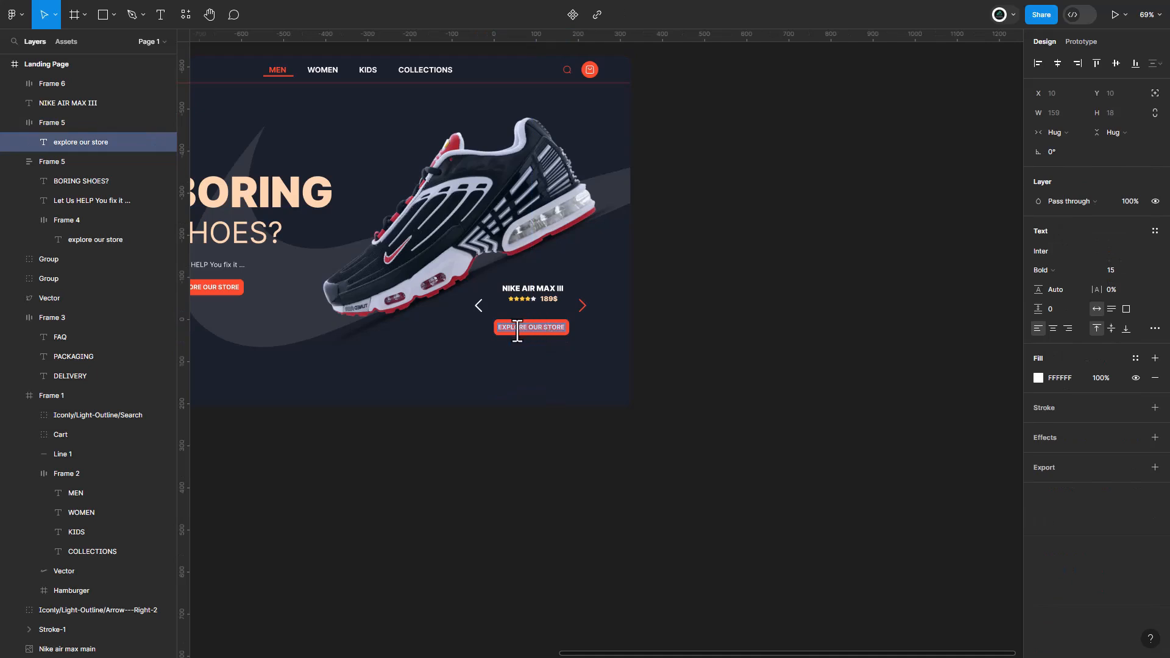
{"action": "type", "text": "bu"}
{"action": "key", "text": "Escape"}
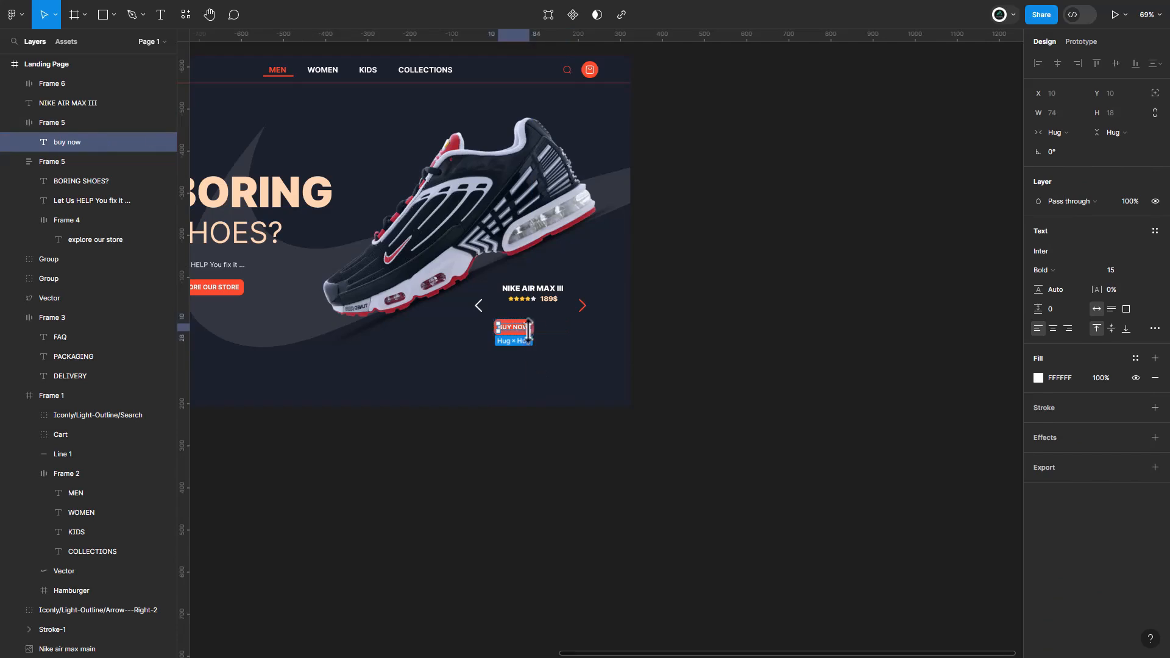
- Set the BUY NOW button's fill opacity to 0% and its text color to FB4B29
{"action": "left_click", "coordinate": [560, 343]}
{"action": "left_click", "coordinate": [529, 332]}
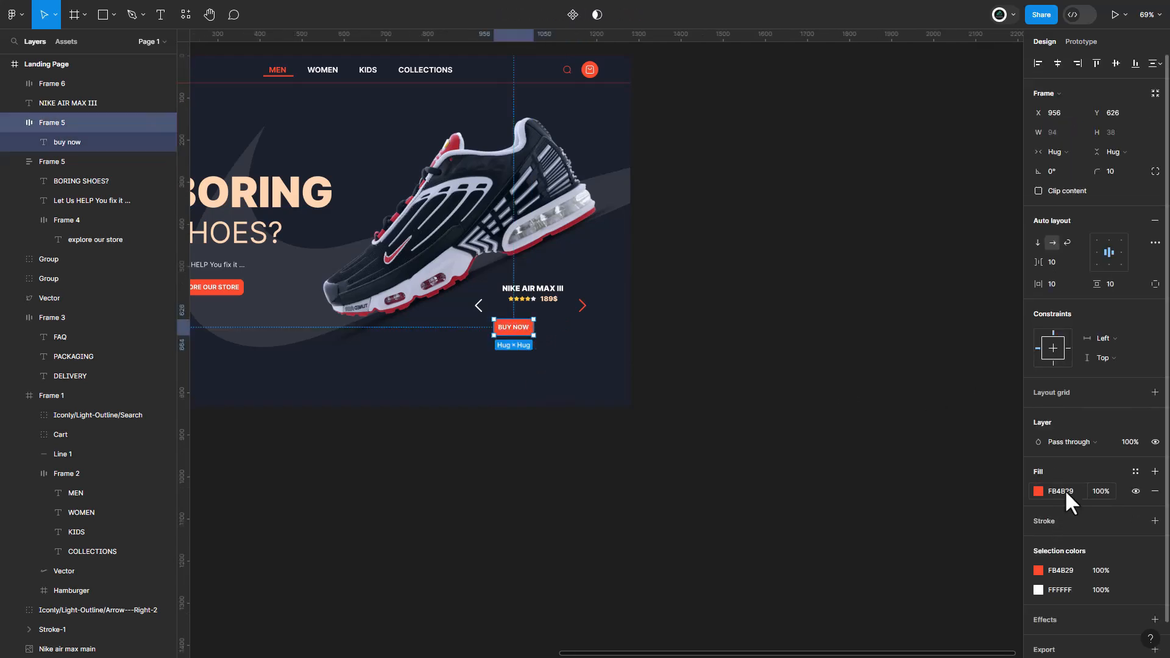
{"action": "left_click", "coordinate": [1097, 488]}
{"action": "type", "text": "0"}
{"action": "key", "text": "Return"}
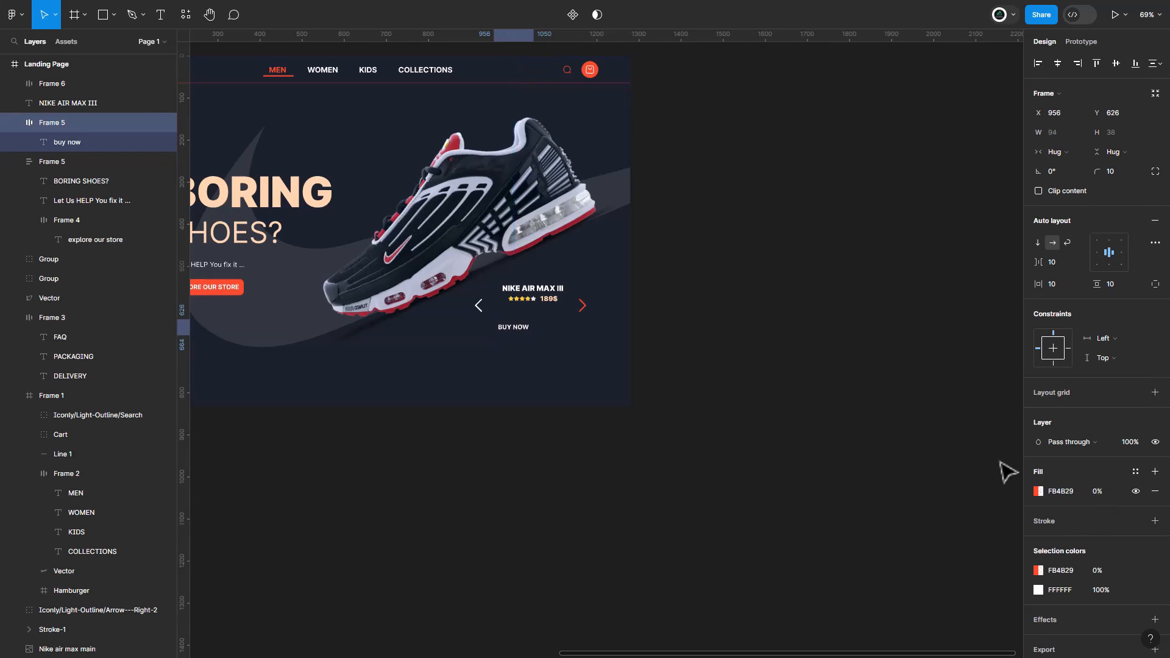
{"action": "double_click", "coordinate": [512, 332]}
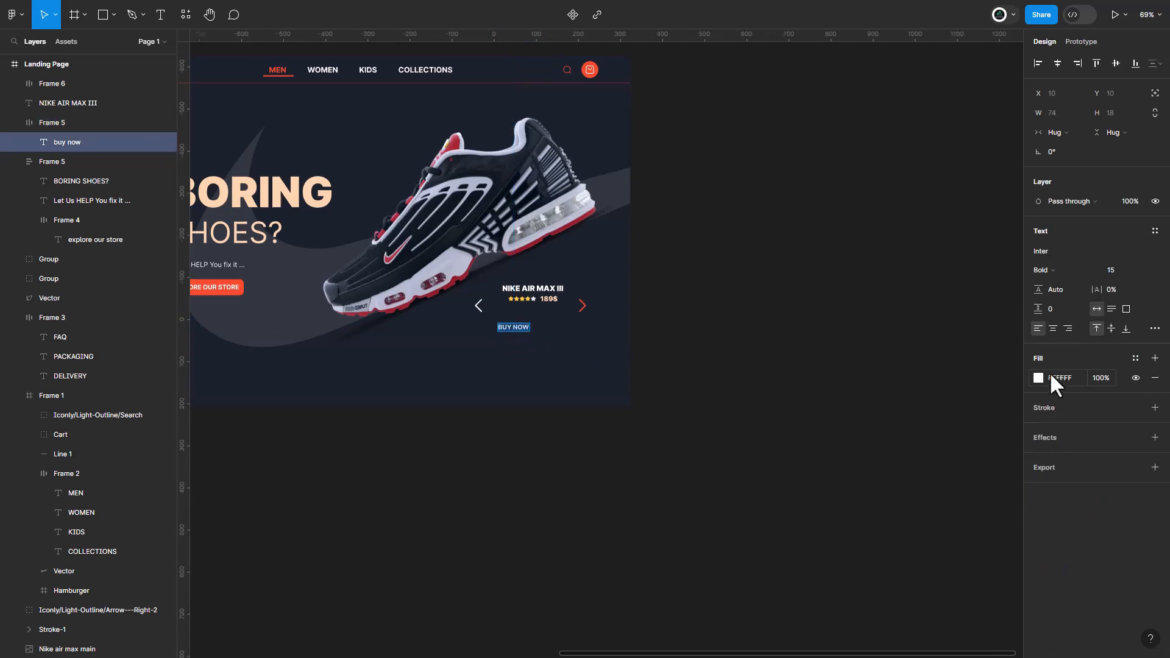
{"action": "left_click", "coordinate": [1062, 374]}
{"action": "type", "text": "FB4E29"}
{"action": "key", "text": "Return"}
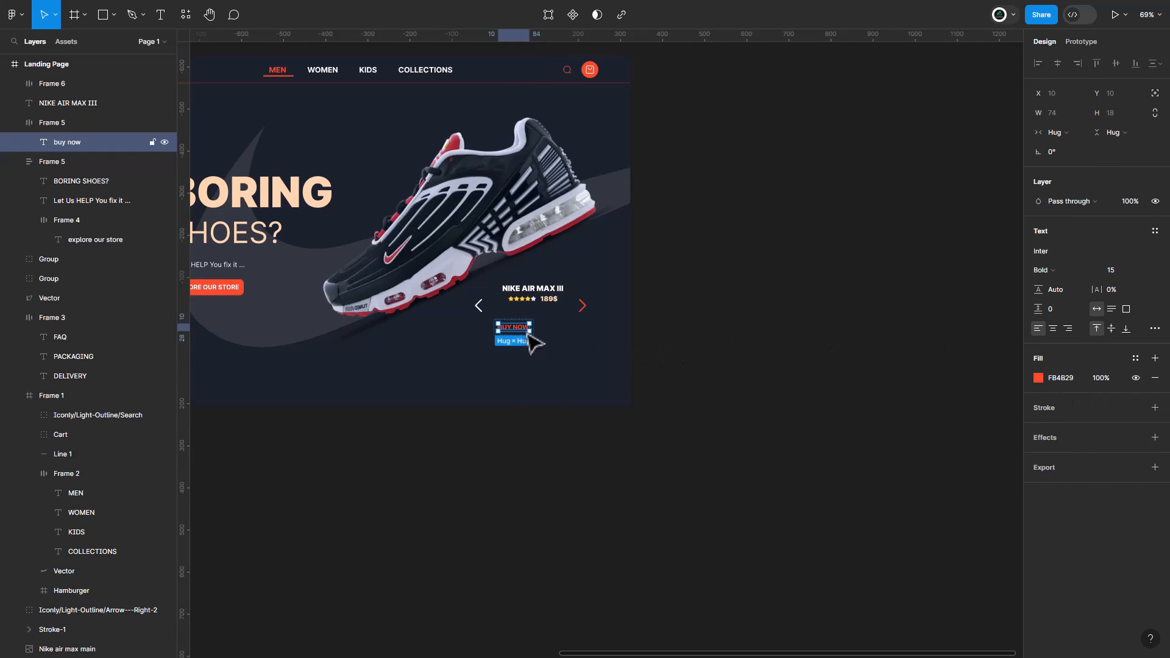
- Add an inside stroke to the BUY NOW button with color FB4B29 and weight 2
{"action": "left_click", "coordinate": [513, 343]}
{"action": "left_click", "coordinate": [513, 329]}
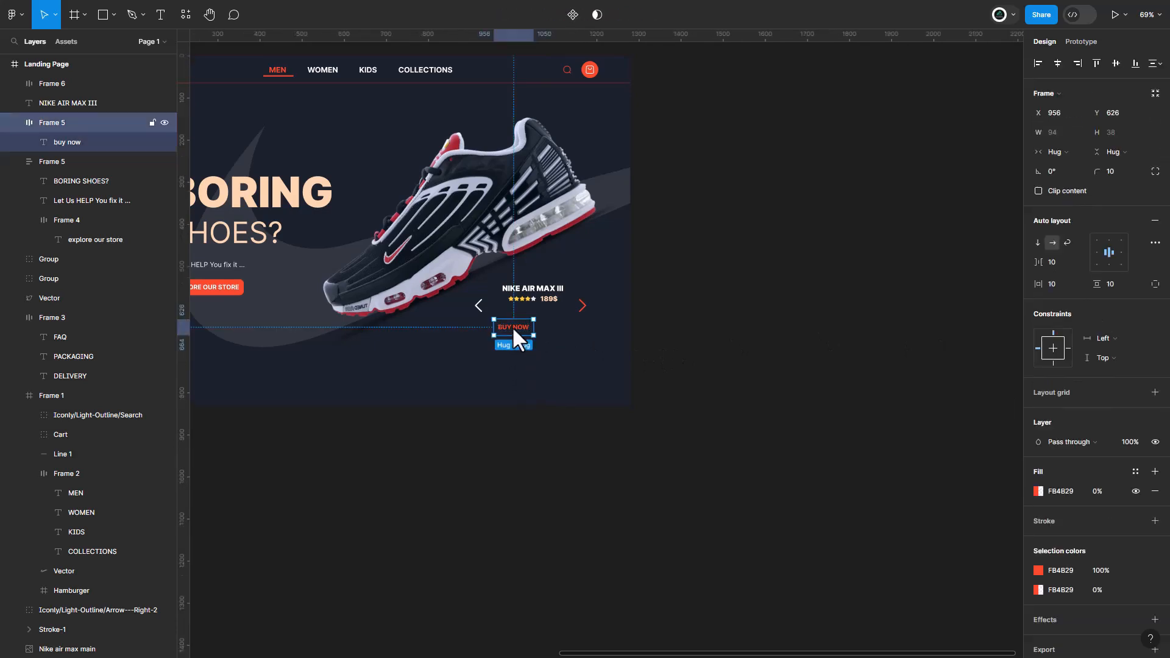
{"action": "left_click", "coordinate": [1154, 522]}
{"action": "left_click", "coordinate": [1050, 541]}
{"action": "type", "text": "FB4B29"}
{"action": "key", "text": "Return"}
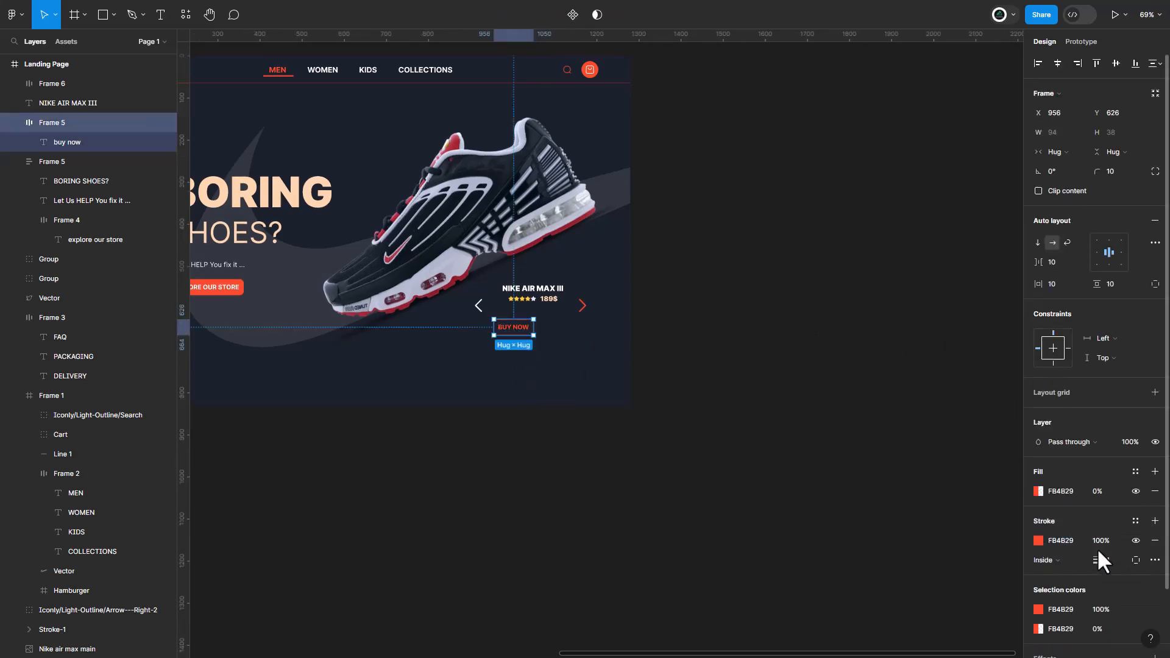
{"action": "type", "text": "2"}
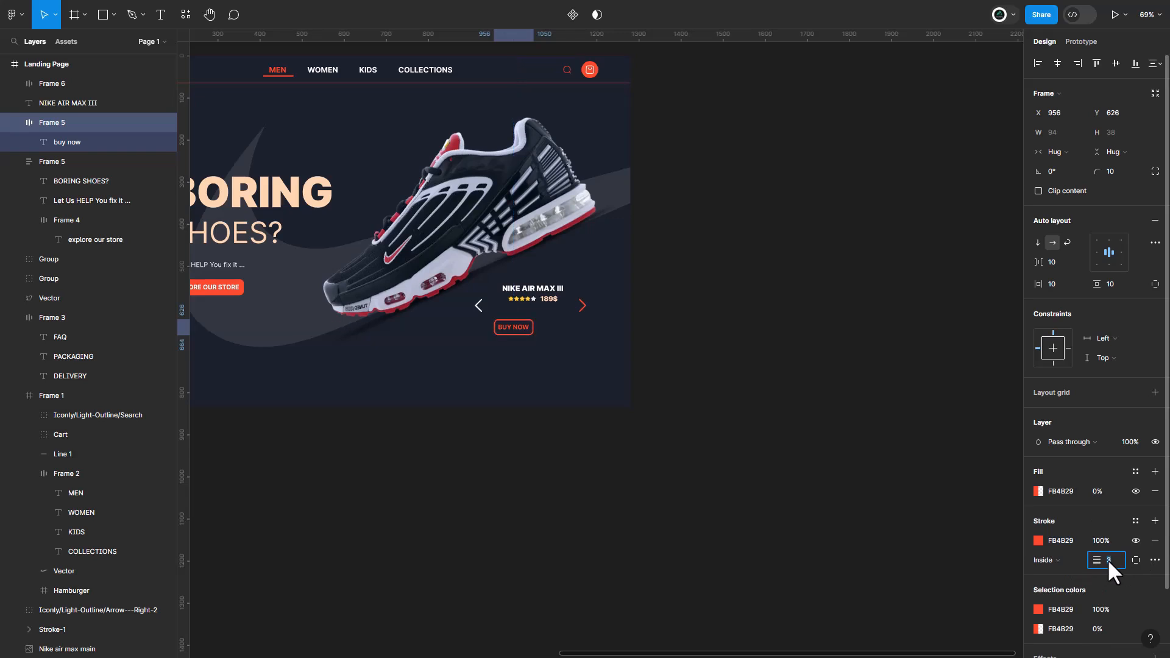
{"action": "left_click", "coordinate": [567, 376]}
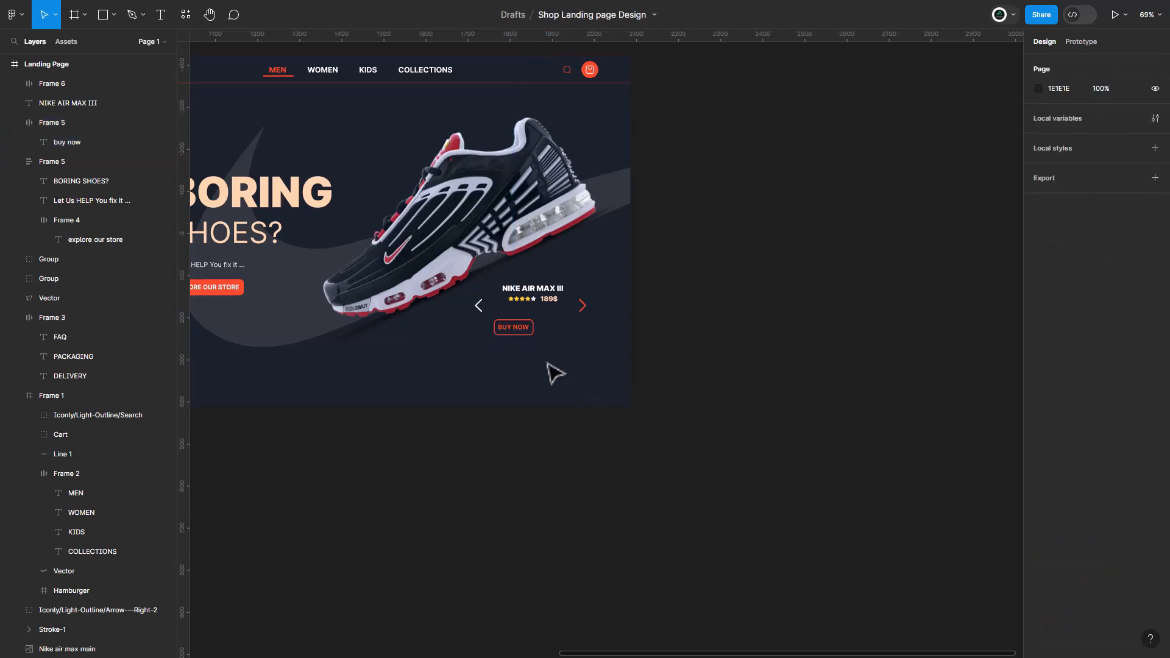
- Center the BUY NOW button under the rating and wrap product name, rating row and button in a vertical auto layout with 10 spacing
{"action": "left_click", "coordinate": [519, 332]}
{"action": "left_click", "coordinate": [536, 299], "text": "shift"}
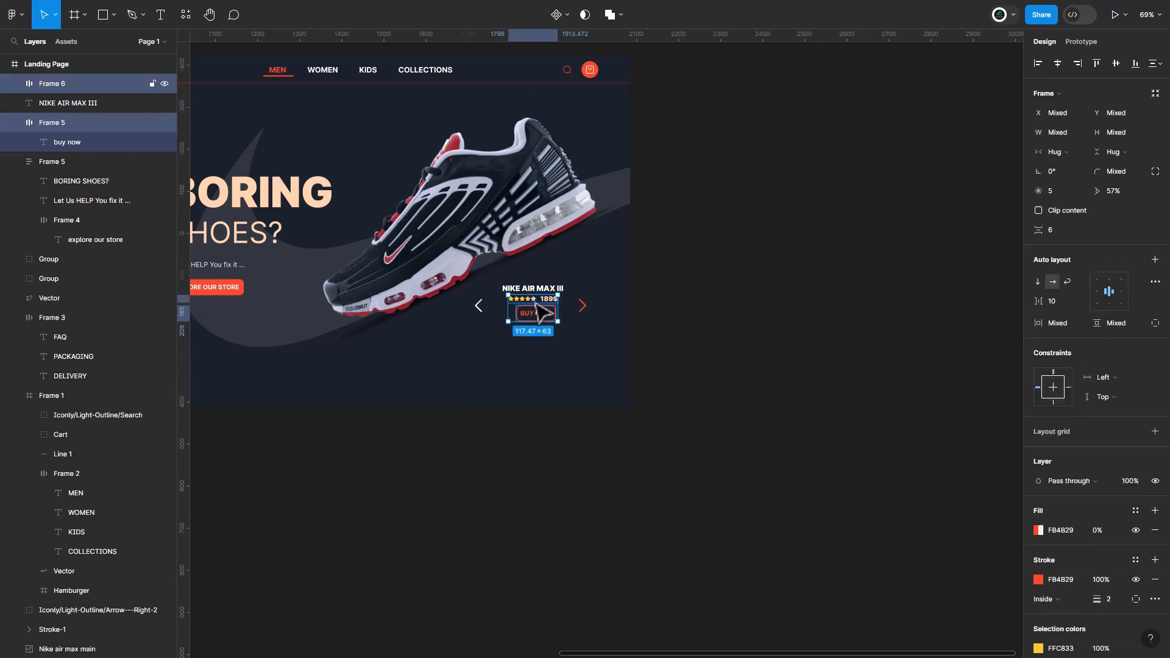
{"action": "left_click", "coordinate": [538, 291], "text": "shift"}
{"action": "key", "text": "shift+a"}
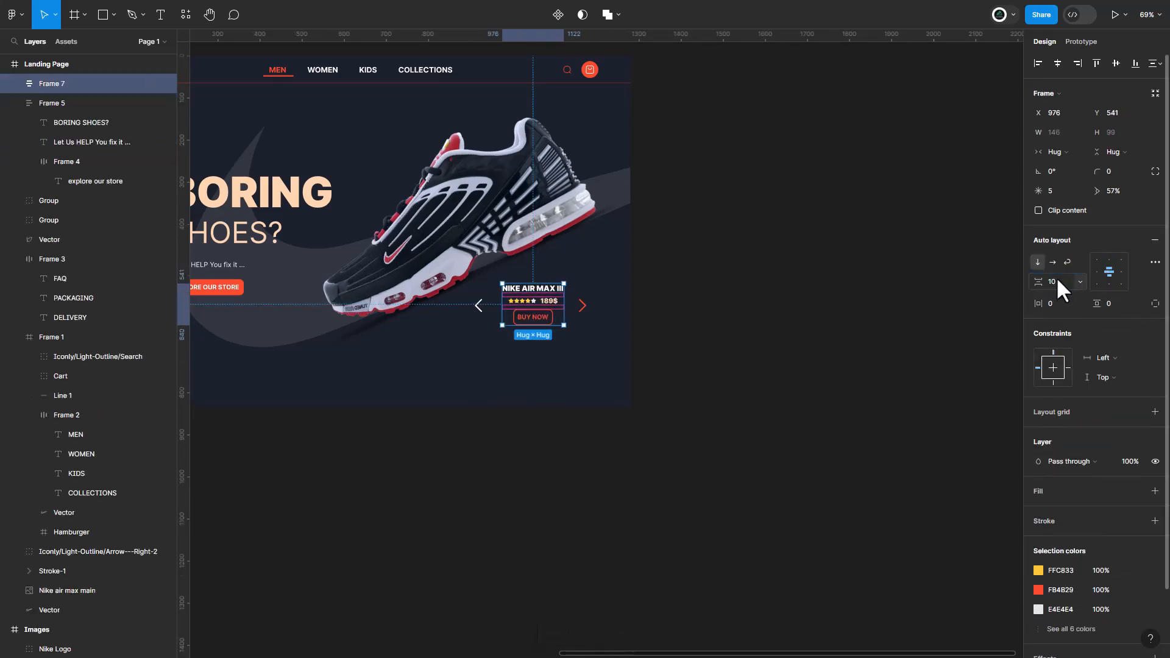
{"action": "left_click", "coordinate": [605, 379]}
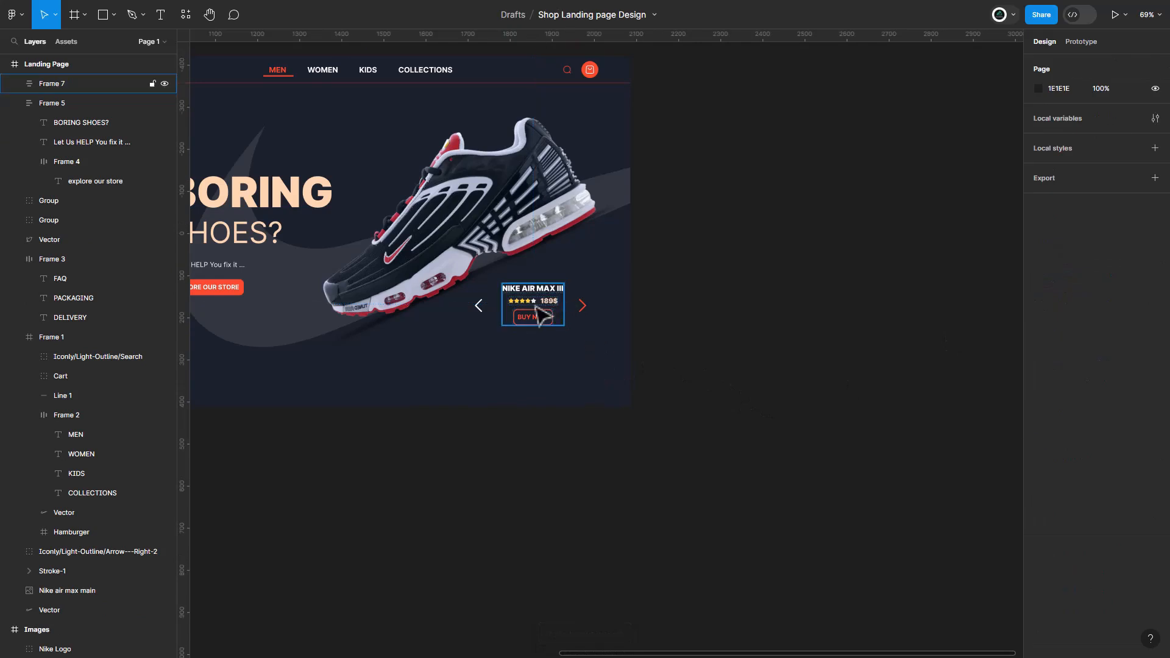
- Move the red and white arrows slightly closer to the product details on both sides
{"action": "left_click", "coordinate": [582, 307]}
{"action": "left_click_drag", "start_coordinate": [482, 309], "coordinate": [487, 308]}
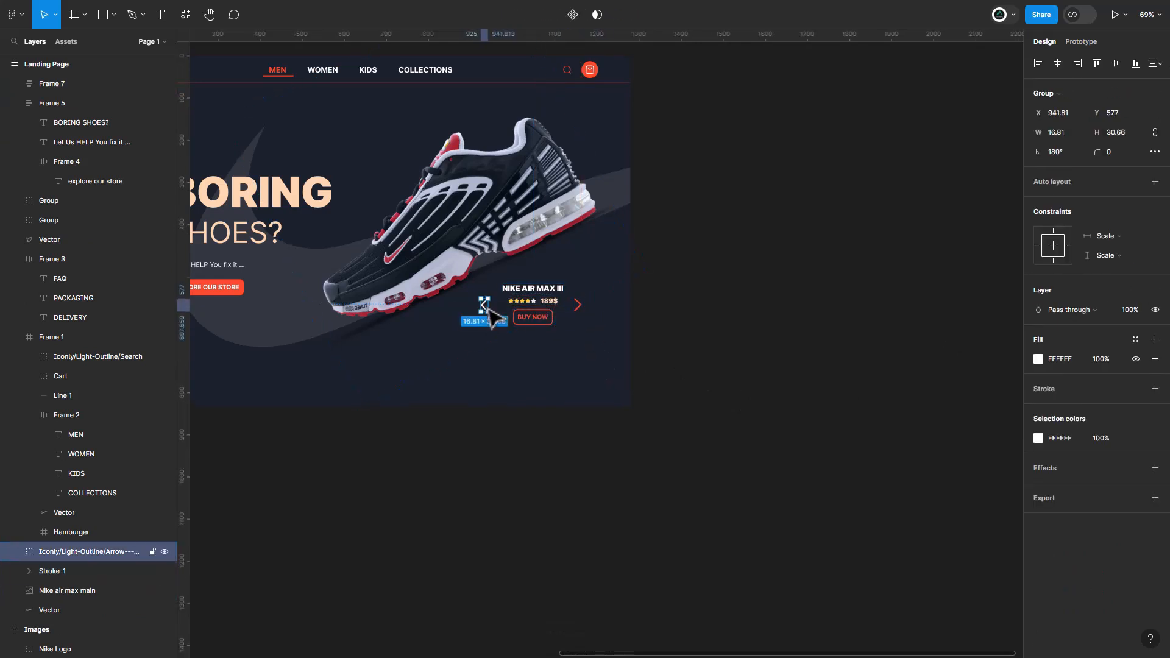
{"action": "left_click", "coordinate": [538, 379]}
{"action": "left_click_drag", "start_coordinate": [457, 377], "coordinate": [603, 373]}
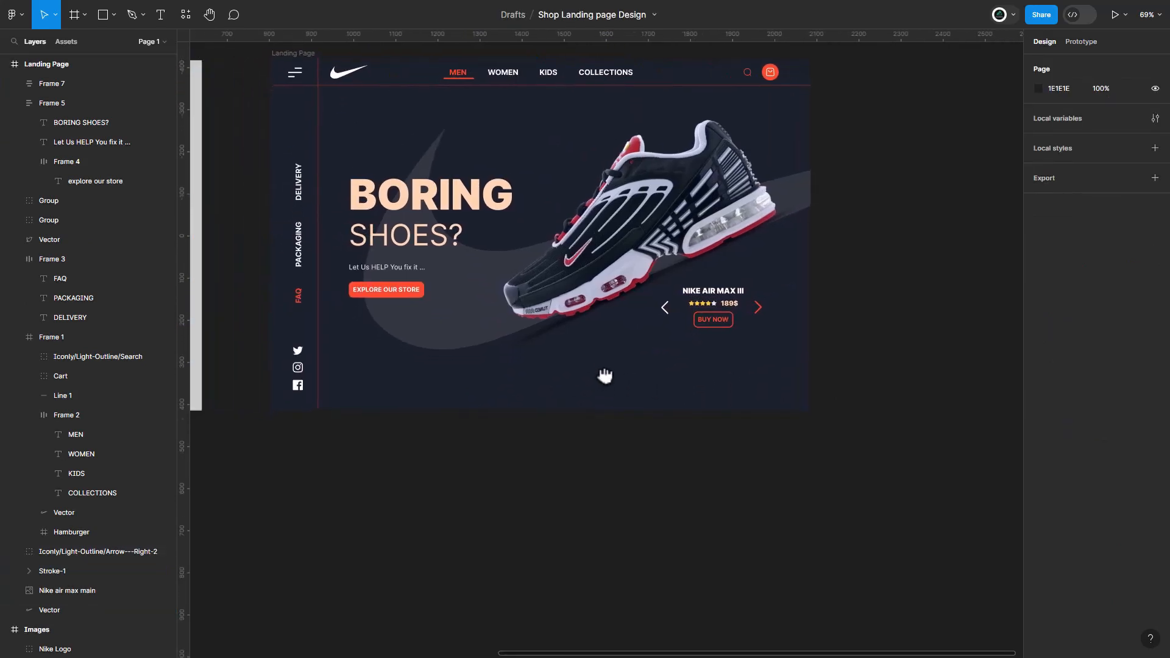
- Draw a frame about 269 × 108 near the Landing Page's lower edge below the hero text, with corner radius 15 and a white fill
{"action": "left_click", "coordinate": [84, 14]}
{"action": "left_click", "coordinate": [61, 40]}
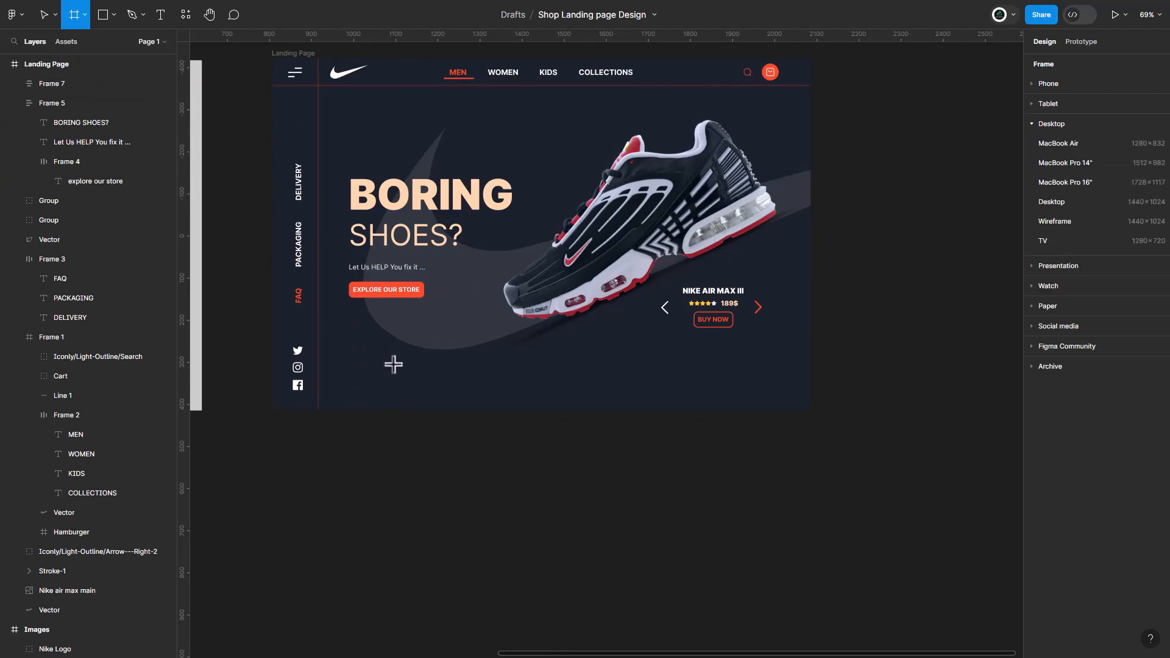
{"action": "left_click_drag", "start_coordinate": [393, 364], "coordinate": [506, 409]}
{"action": "scroll", "coordinate": [474, 486], "scroll_direction": "up", "scroll_amount": 4}
{"action": "left_click_drag", "start_coordinate": [425, 339], "coordinate": [534, 413]}
{"action": "left_click", "coordinate": [1120, 152]}
{"action": "key", "text": "Return"}
{"action": "left_click_drag", "start_coordinate": [500, 305], "coordinate": [502, 290]}
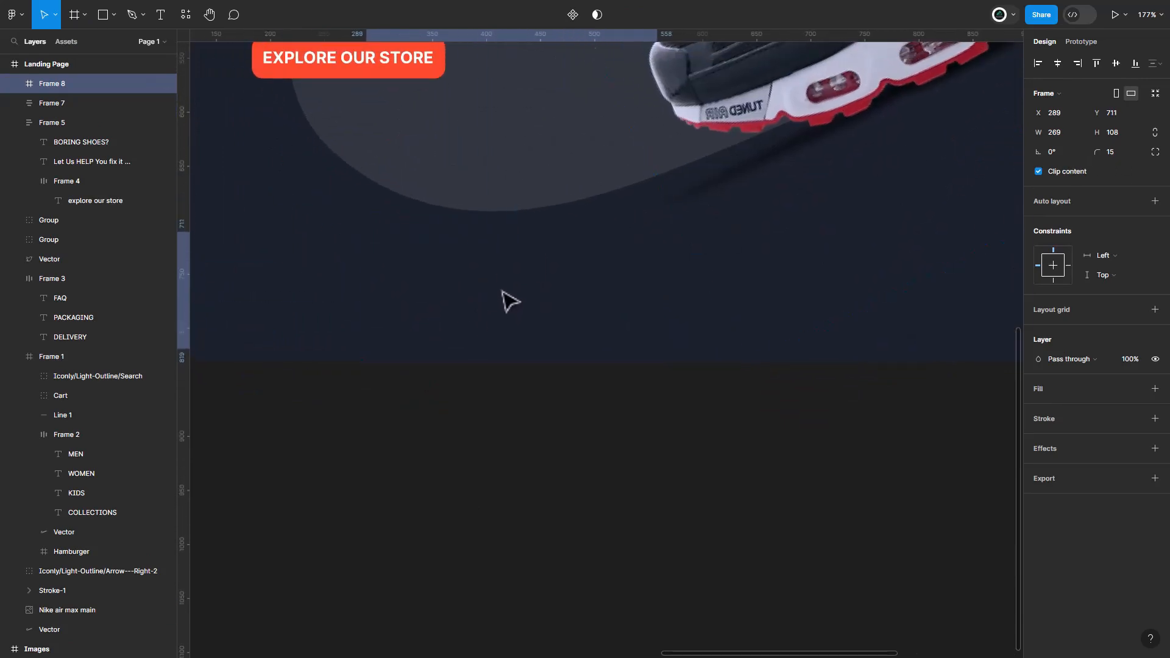
{"action": "left_click", "coordinate": [1154, 389]}
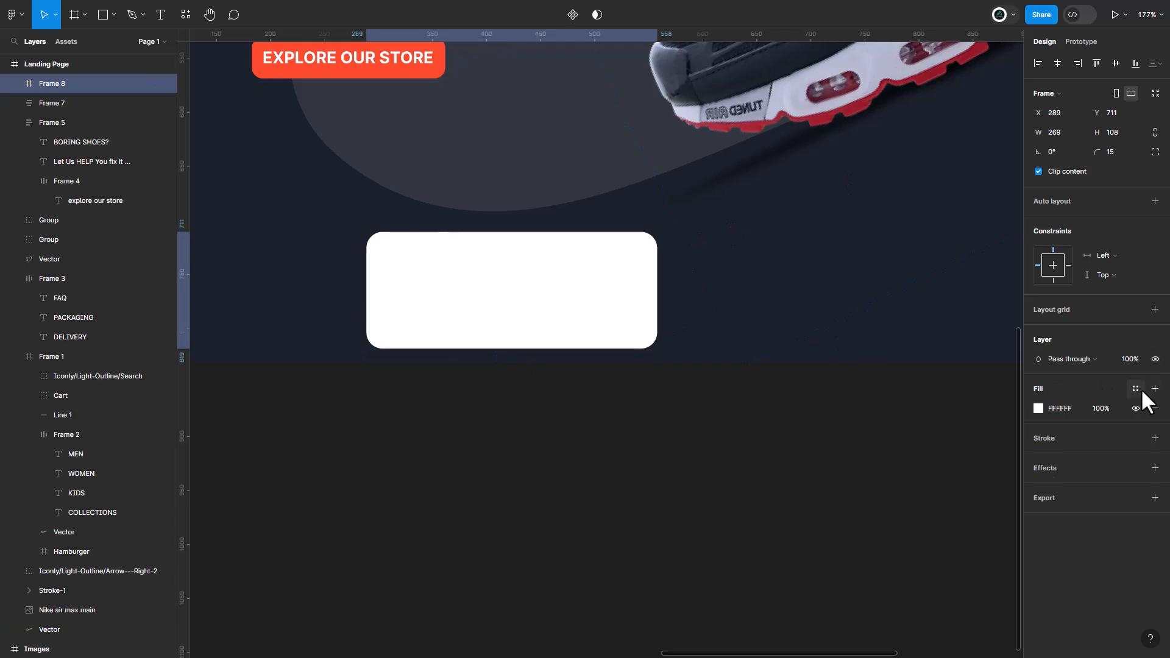
- Draw an inner frame about 102 × 107 over the white card's left part and fill it with A1034A at 50% opacity
{"action": "left_click", "coordinate": [76, 10]}
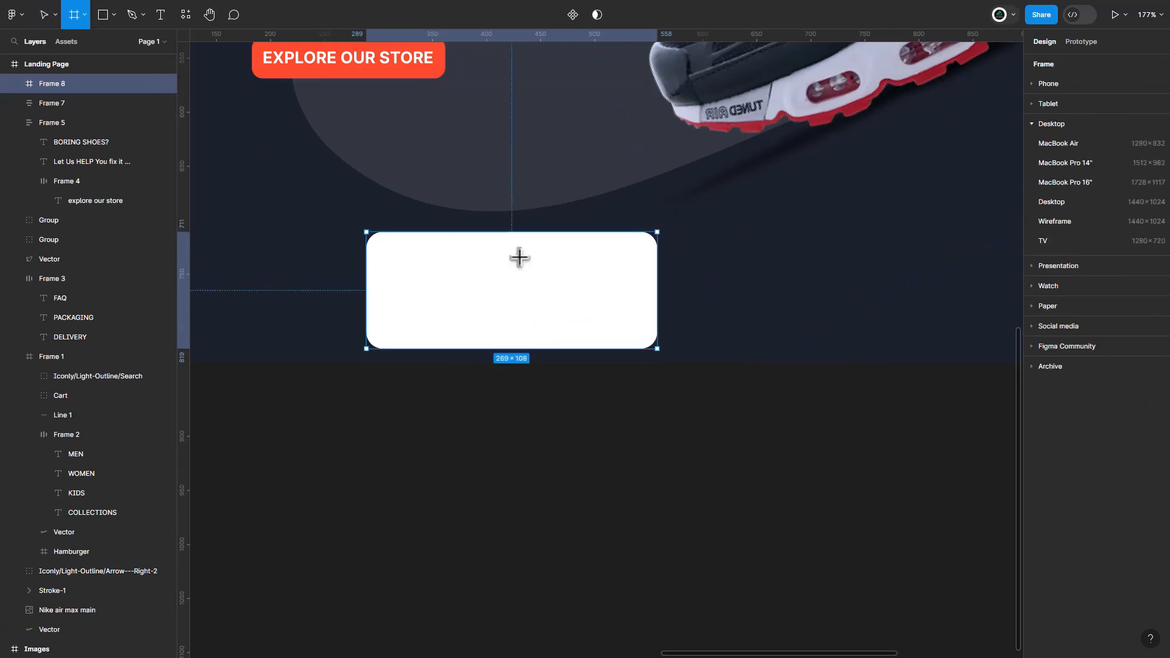
{"action": "left_click_drag", "start_coordinate": [477, 234], "coordinate": [366, 345]}
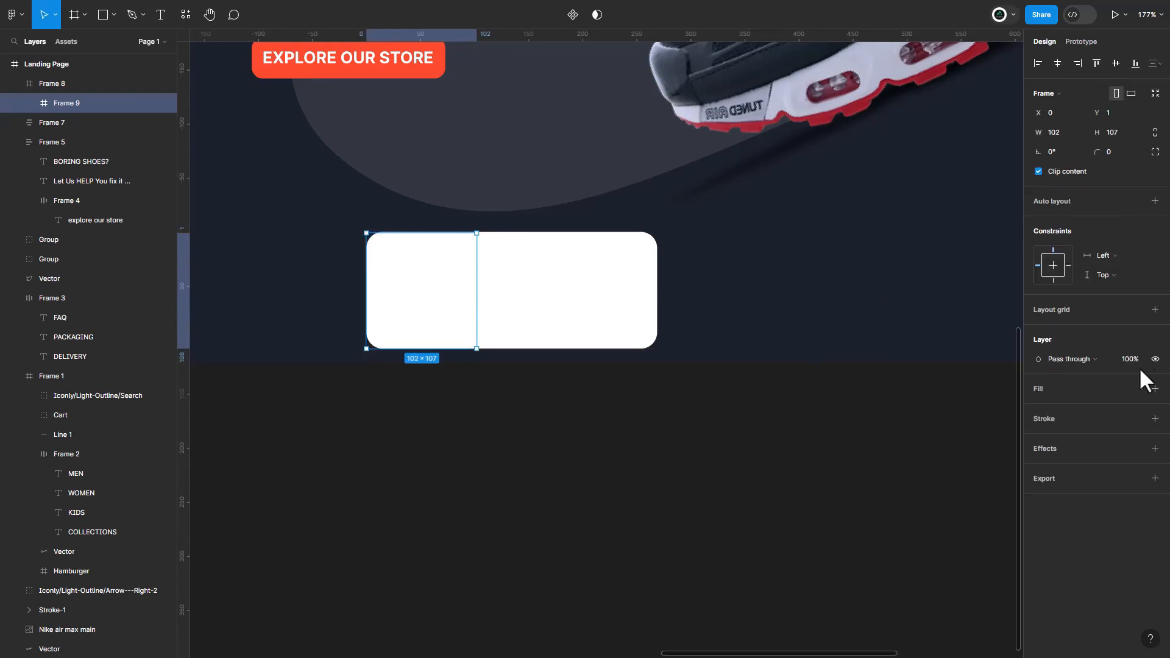
{"action": "left_click", "coordinate": [1154, 388]}
{"action": "left_click", "coordinate": [1059, 407]}
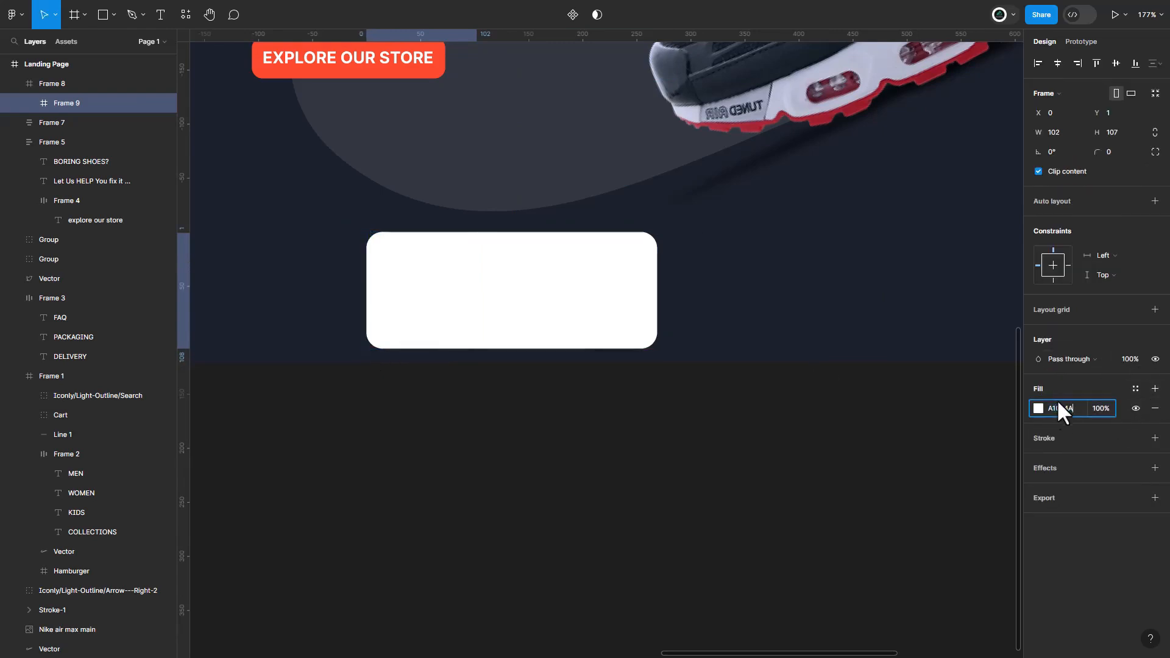
{"action": "type", "text": "A1004A"}
{"action": "key", "text": "Return"}
{"action": "left_click", "coordinate": [1101, 404]}
{"action": "type", "text": "50"}
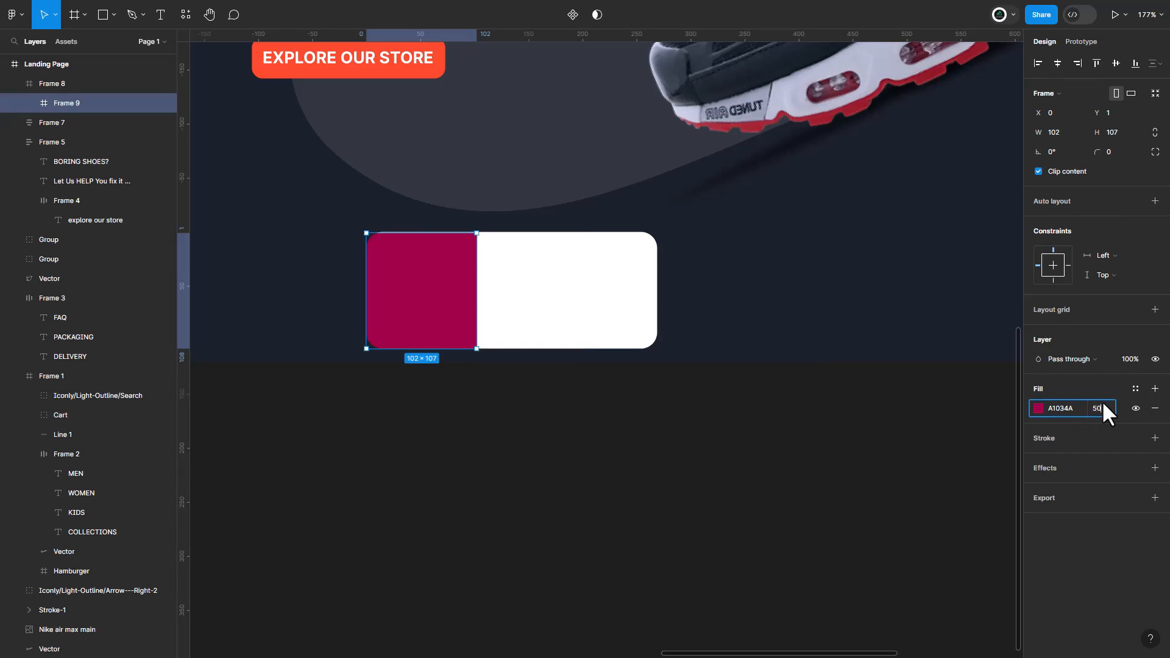
{"action": "key", "text": "Return"}
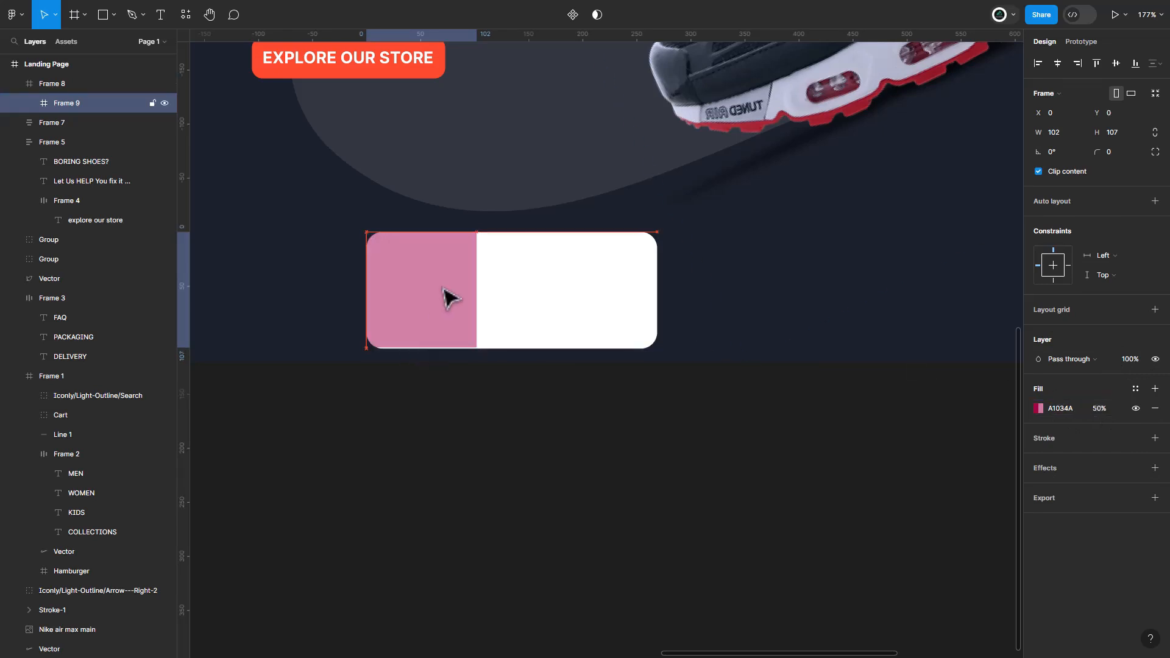
- Align the pink inner frame with the white card's top edge and extend it down to the card's bottom edge
{"action": "key", "text": "Up"}
{"action": "left_click_drag", "start_coordinate": [424, 346], "coordinate": [424, 348]}
{"action": "left_click", "coordinate": [561, 334]}
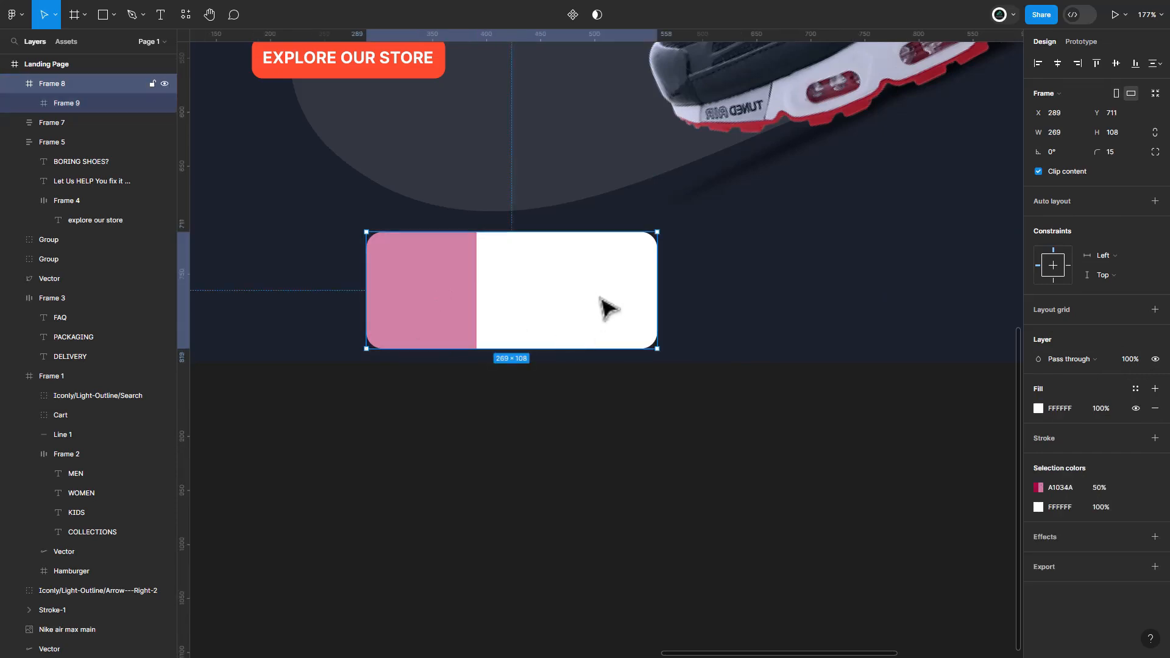
- Add the title AIR MAX 37 in bold size 15 black text at the top of the card's white area
{"action": "left_click", "coordinate": [160, 14]}
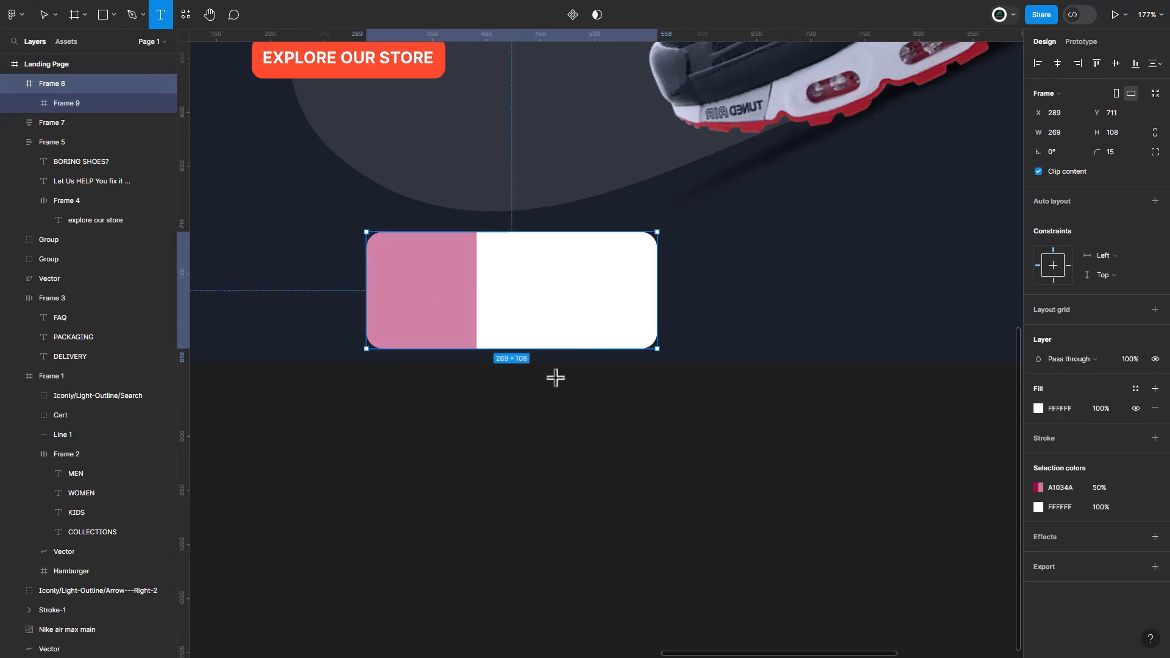
{"action": "left_click", "coordinate": [494, 245]}
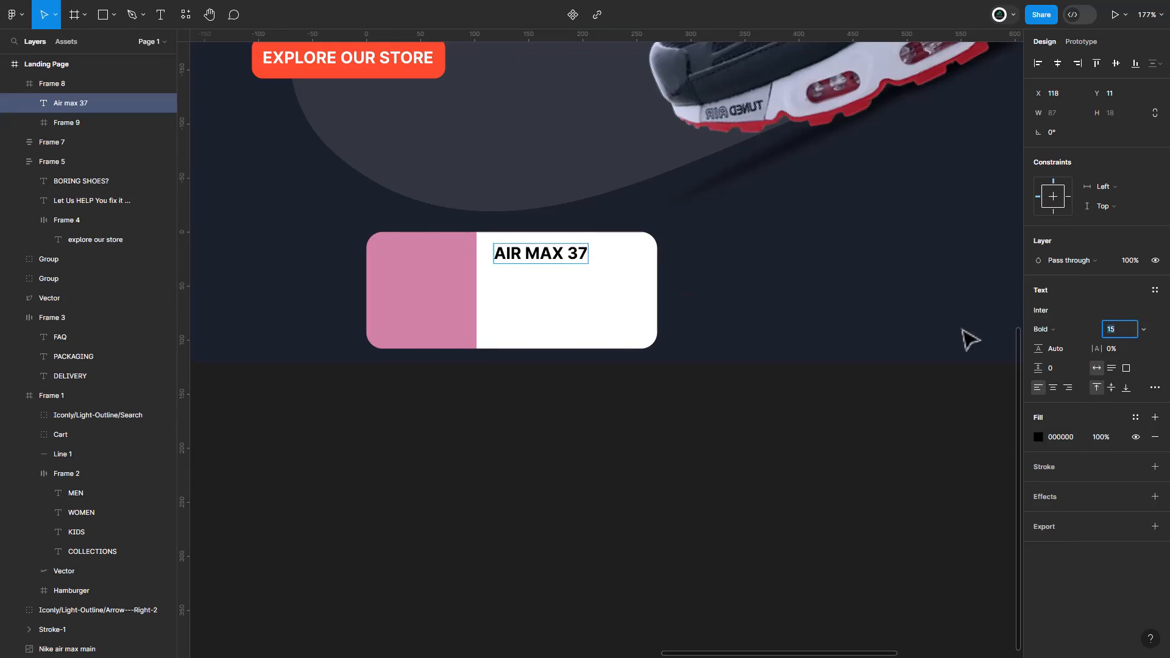
{"action": "key", "text": "Up"}
{"action": "left_click", "coordinate": [600, 286]}
{"action": "left_click_drag", "start_coordinate": [520, 251], "coordinate": [517, 257]}
{"action": "left_click", "coordinate": [535, 308]}
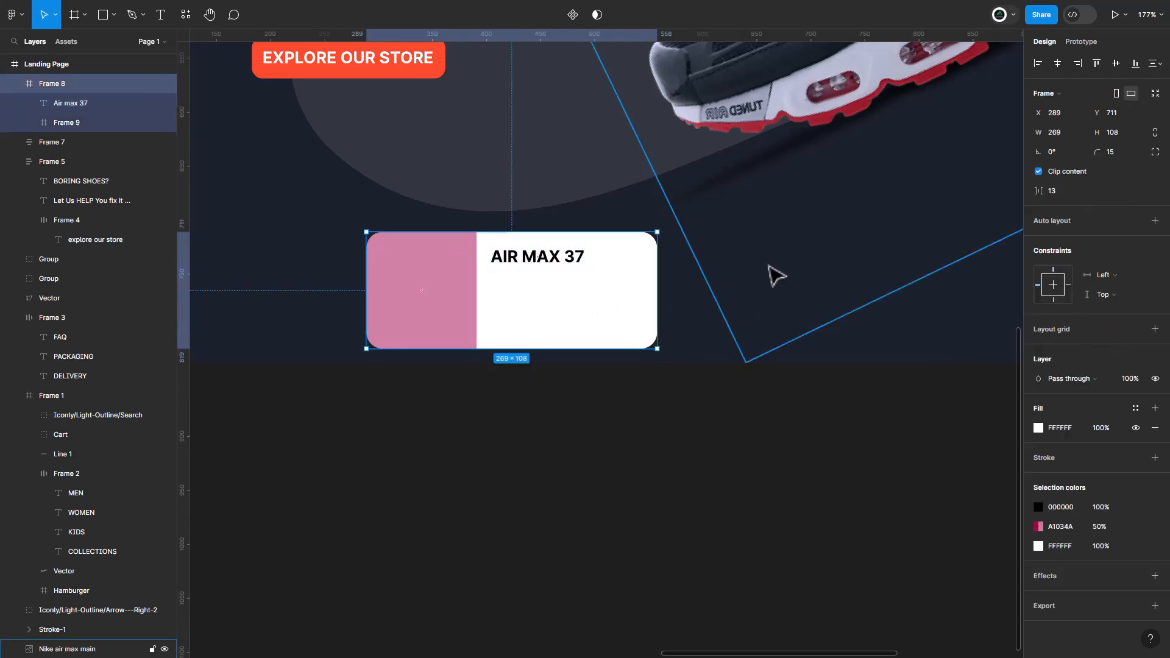
- Copy the star rating from the Nike Air Max III details and place it under the card's AIR MAX 37 title
{"action": "left_click_drag", "start_coordinate": [755, 263], "coordinate": [443, 397]}
{"action": "double_click", "coordinate": [846, 227]}
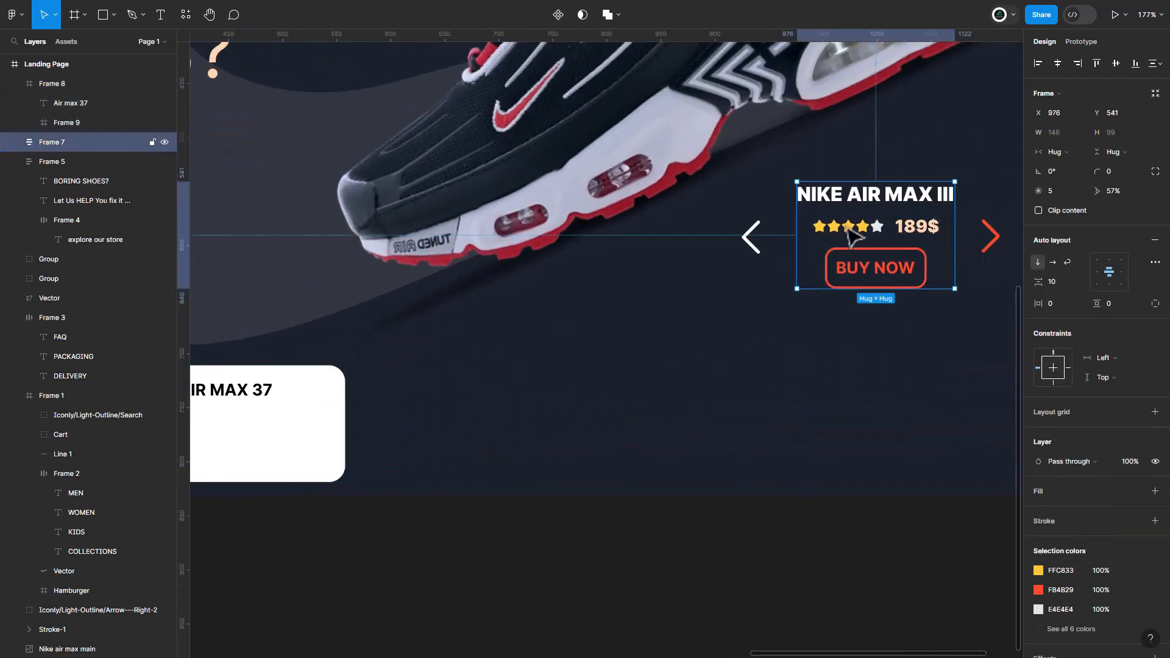
{"action": "double_click", "coordinate": [847, 228]}
{"action": "left_click", "coordinate": [269, 451]}
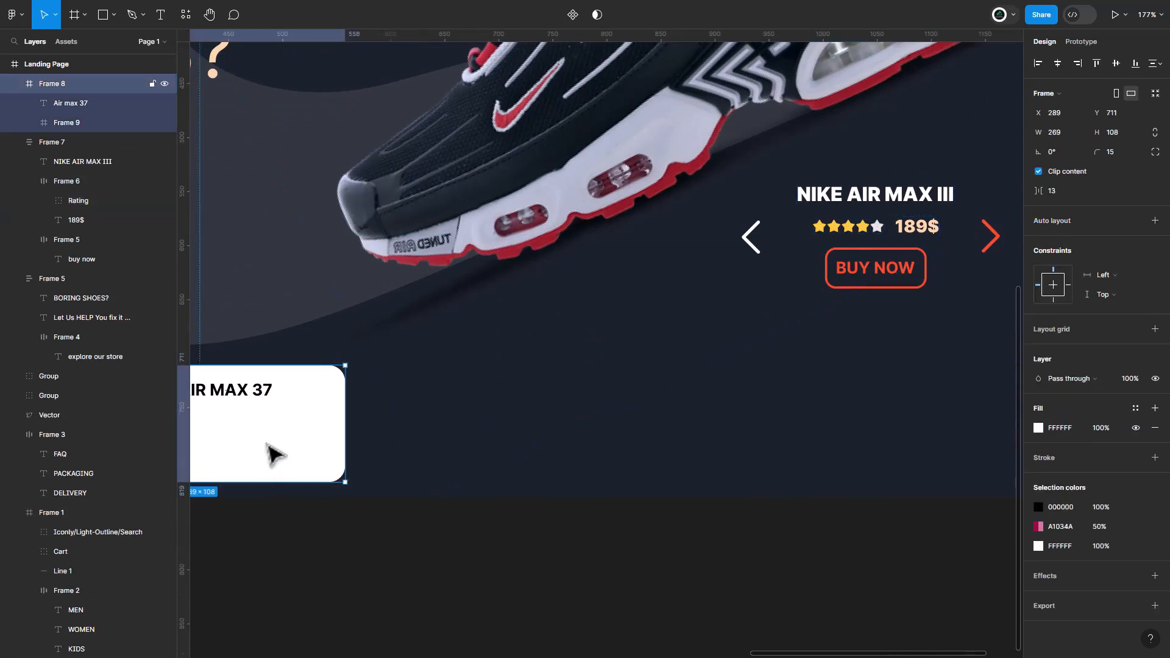
{"action": "left_click_drag", "start_coordinate": [269, 451], "coordinate": [518, 425]}
{"action": "key", "text": "ctrl+v"}
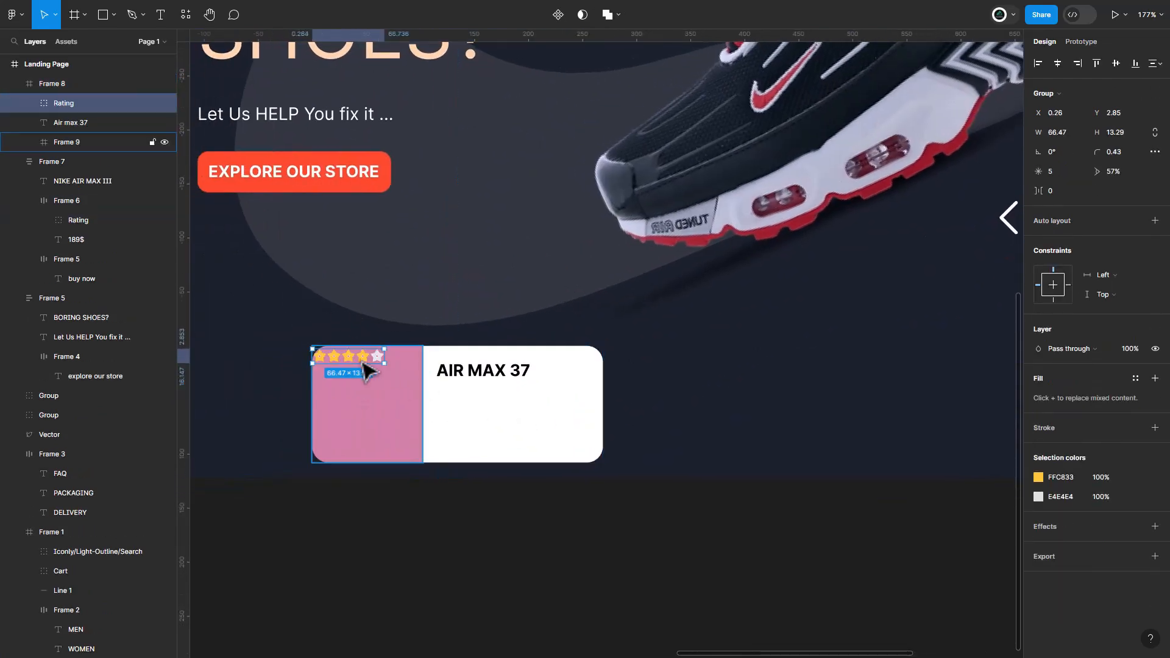
{"action": "left_click_drag", "start_coordinate": [433, 384], "coordinate": [484, 400]}
- Add the price $189 in bold size 12 text below the card's rating, aligned with the title's left edge
{"action": "left_click", "coordinate": [483, 436]}
{"action": "left_click", "coordinate": [162, 15]}
{"action": "left_click", "coordinate": [444, 420]}
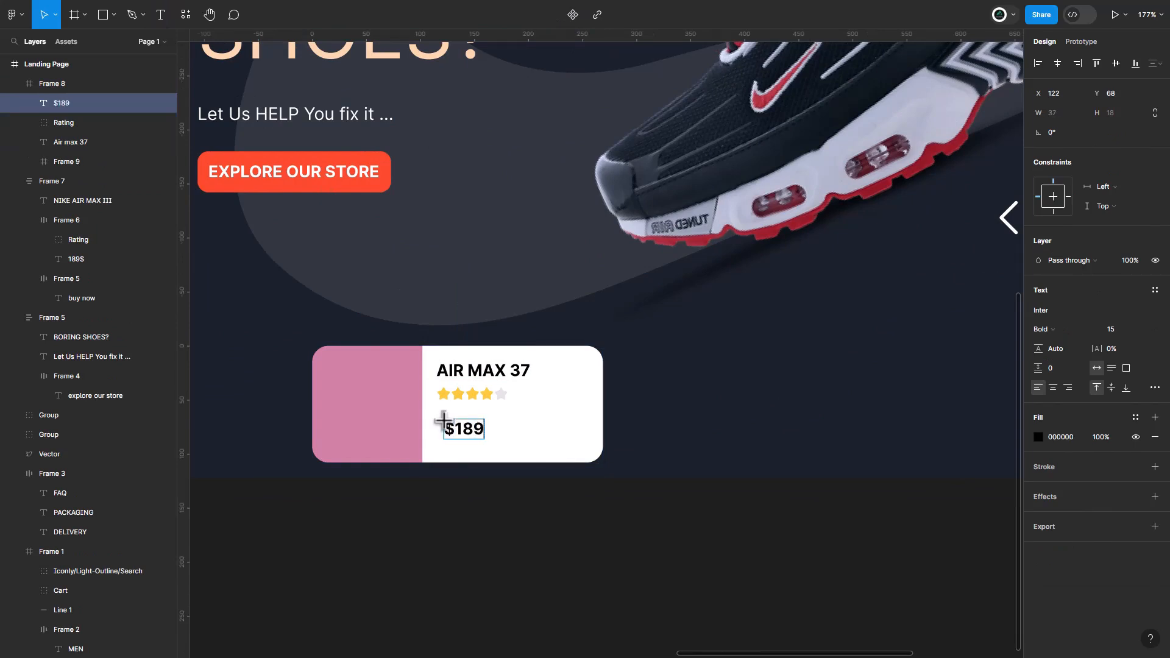
{"action": "key", "text": "ctrl+a"}
{"action": "left_click", "coordinate": [1111, 330]}
{"action": "key", "text": "Down"}
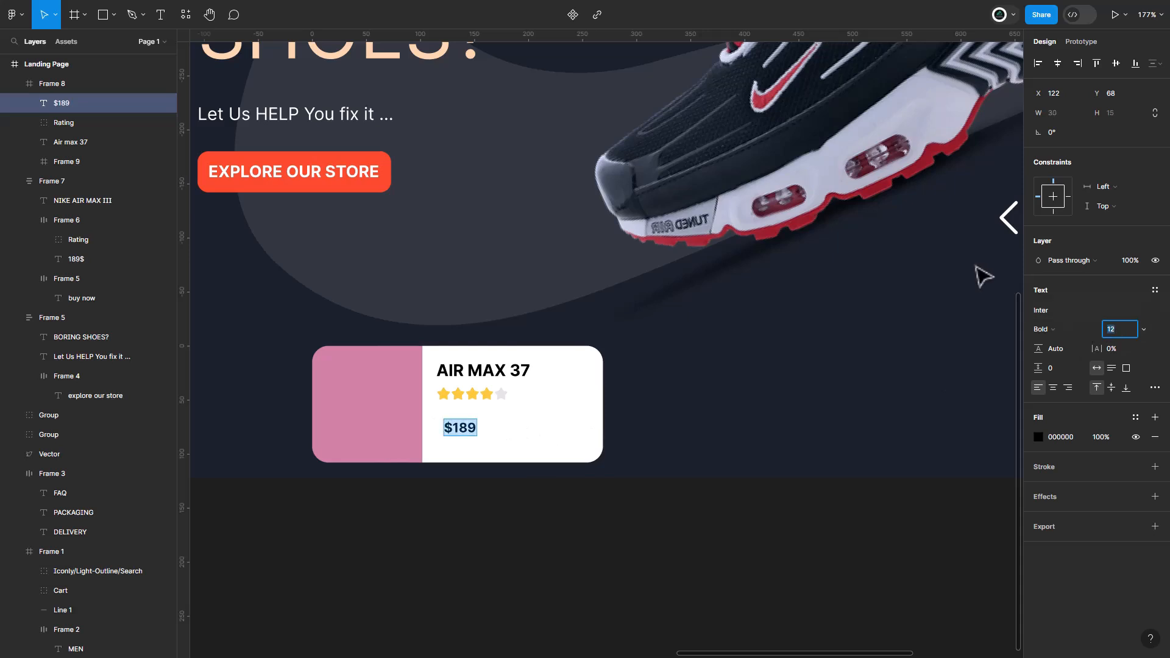
{"action": "key", "text": "Escape"}
{"action": "left_click_drag", "start_coordinate": [454, 439], "coordinate": [454, 429]}
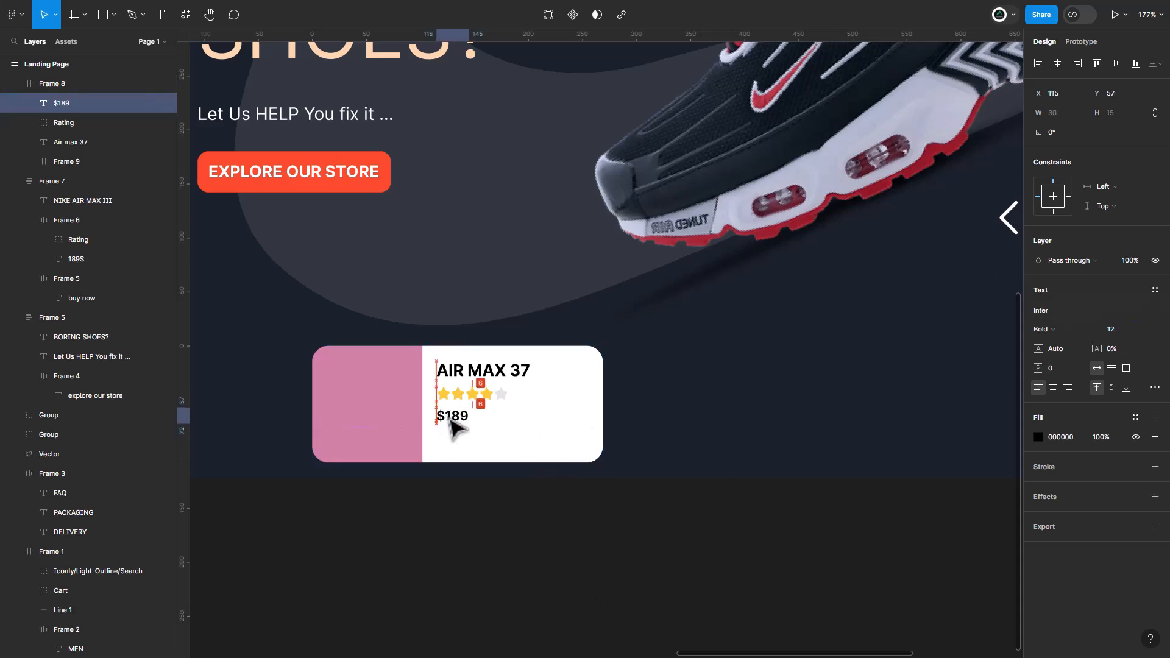
- Add the text "add to cart" near the card's lower edge, in title case at size 10
{"action": "left_click", "coordinate": [160, 15]}
{"action": "left_click", "coordinate": [474, 446]}
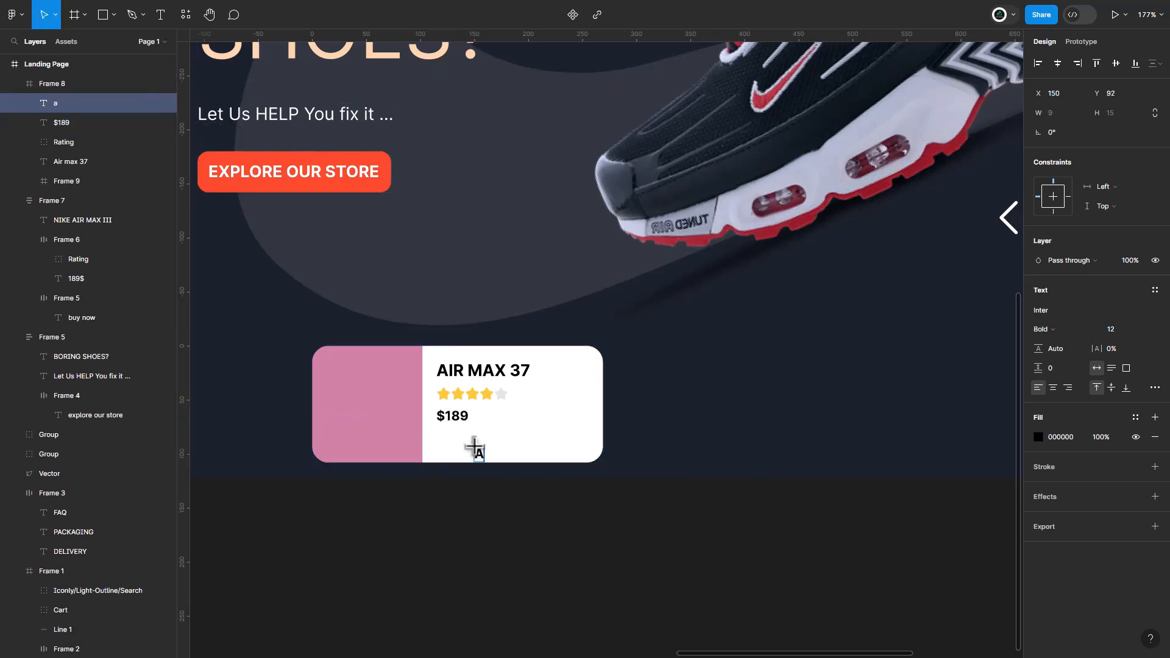
{"action": "key", "text": "ctrl+a"}
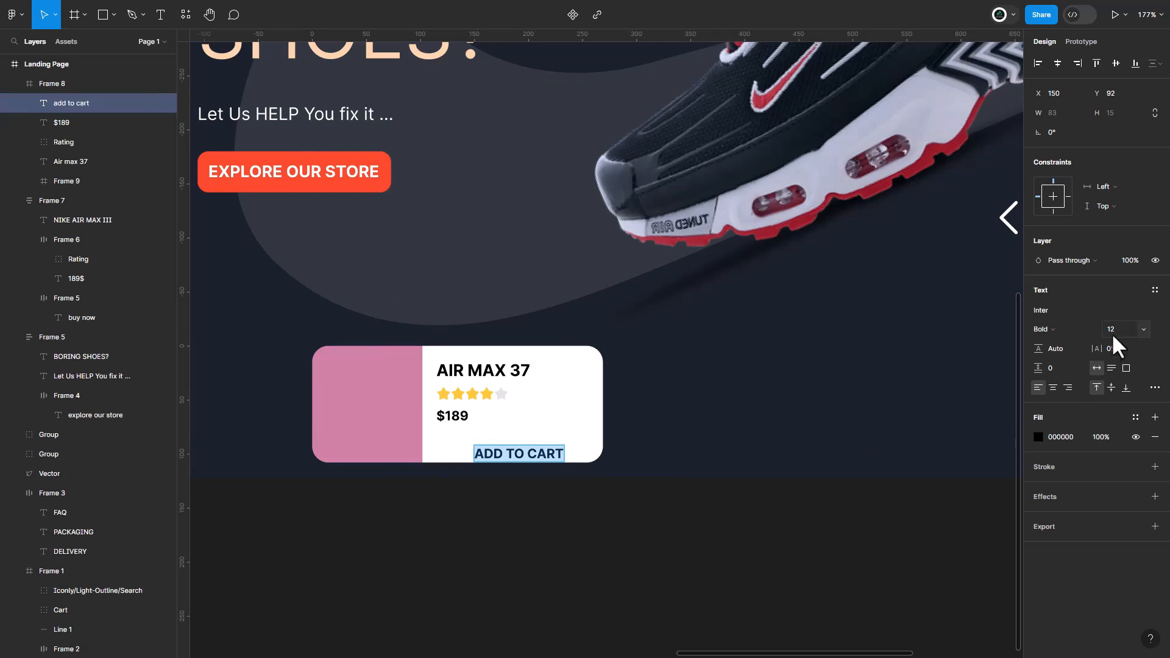
{"action": "left_click", "coordinate": [1155, 388]}
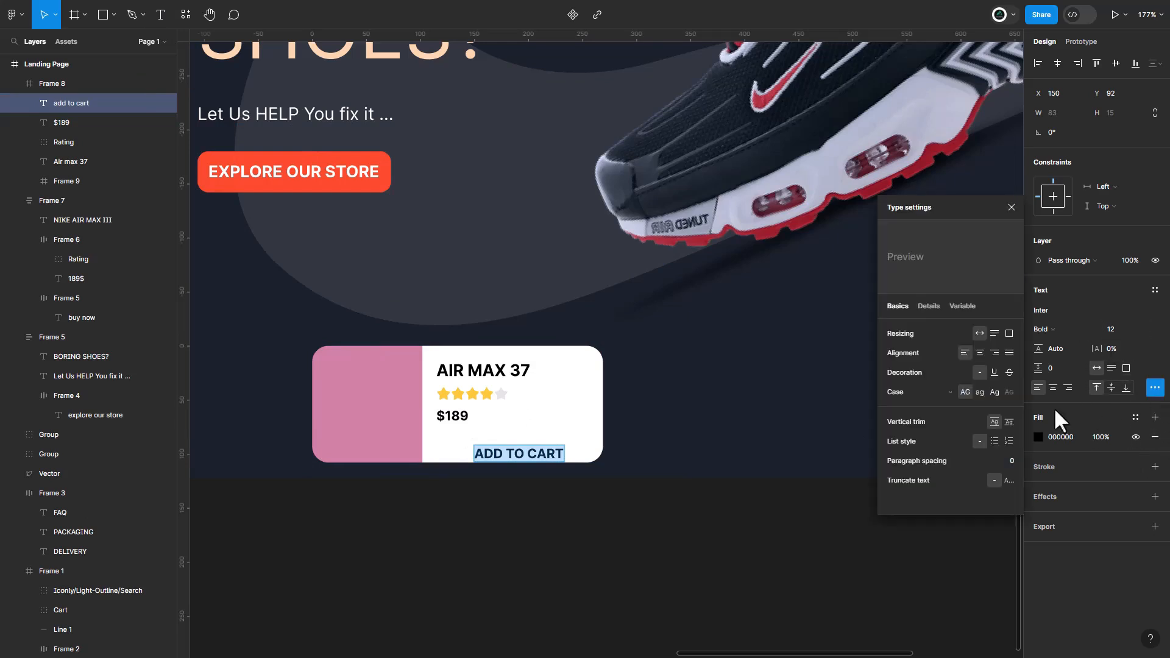
{"action": "left_click", "coordinate": [994, 391]}
{"action": "left_click", "coordinate": [1115, 329]}
{"action": "type", "text": "10"}
{"action": "key", "text": "Return"}
{"action": "left_click", "coordinate": [515, 458]}
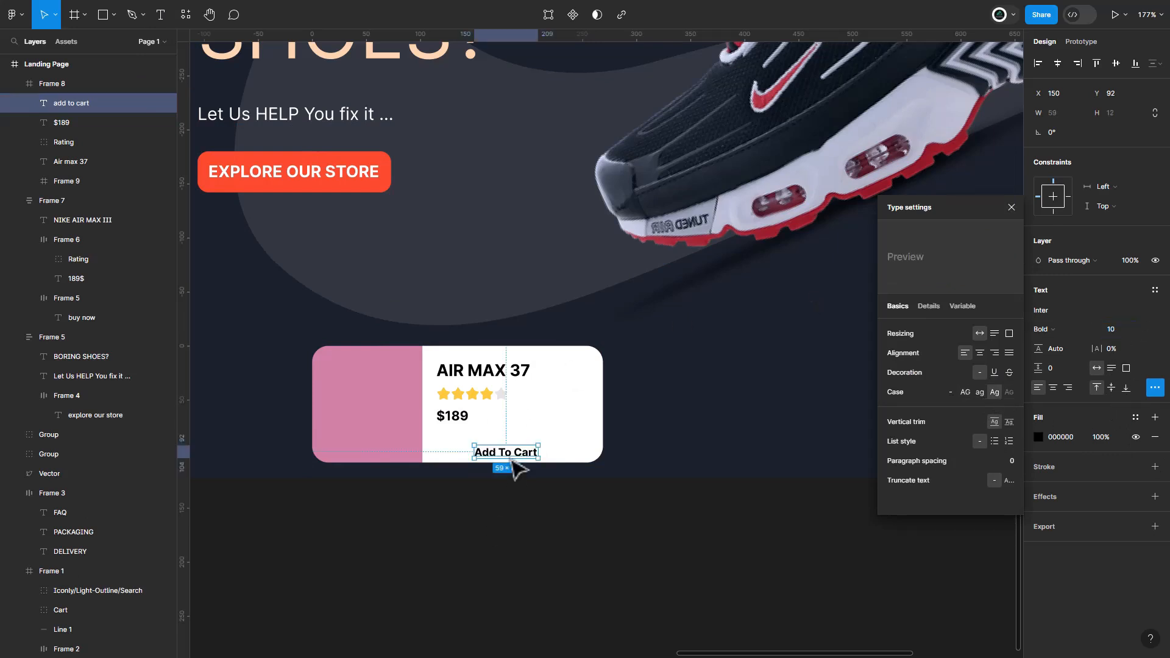
{"action": "left_click", "coordinate": [1011, 207]}
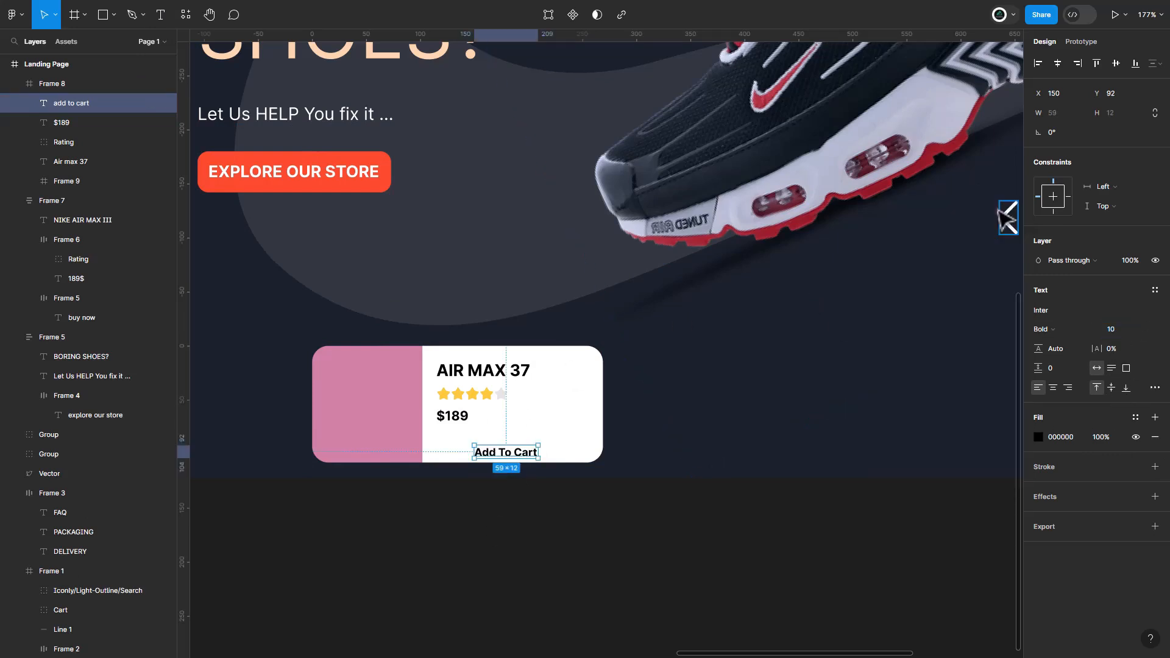
- Colour the Add To Cart text with the Explore Our Store button's FB4B29 and move it slightly up from the card's bottom edge
{"action": "left_click", "coordinate": [379, 193]}
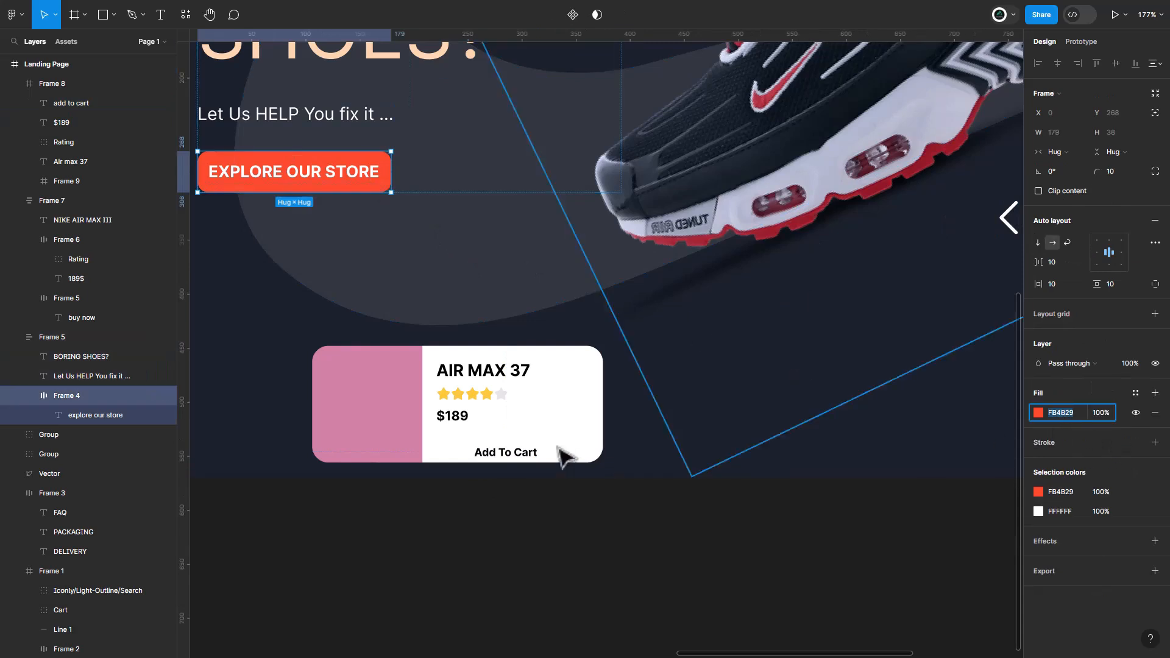
{"action": "left_click", "coordinate": [514, 458]}
{"action": "left_click", "coordinate": [512, 454]}
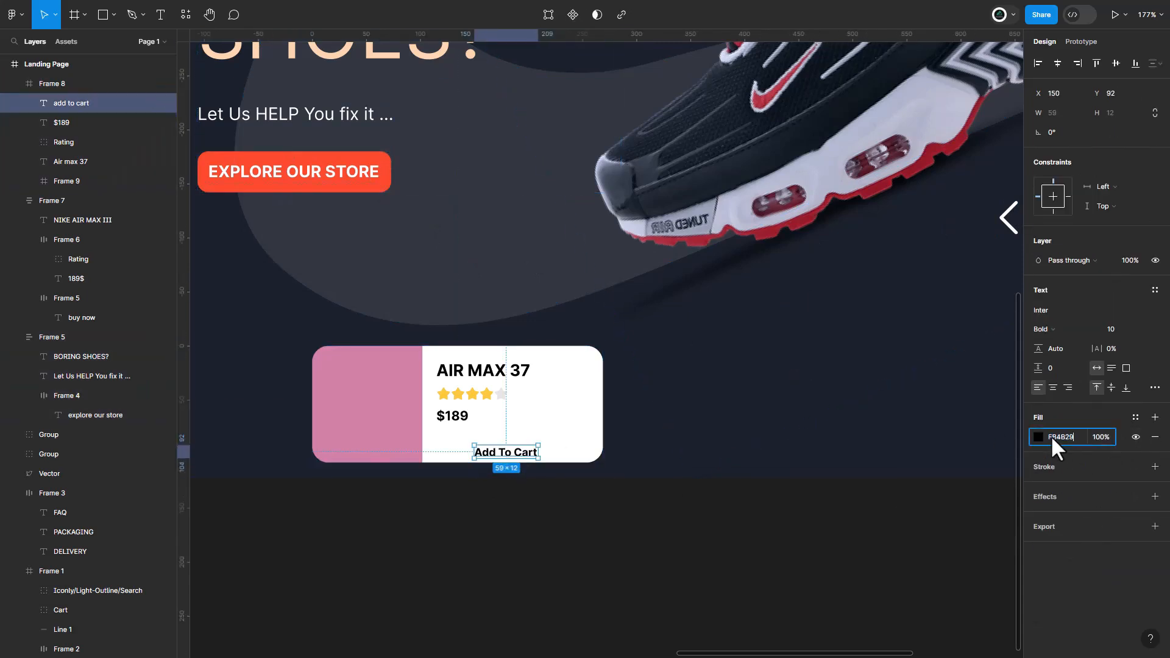
{"action": "type", "text": "FB4B29"}
{"action": "key", "text": "Return"}
{"action": "left_click_drag", "start_coordinate": [509, 459], "coordinate": [511, 454]}
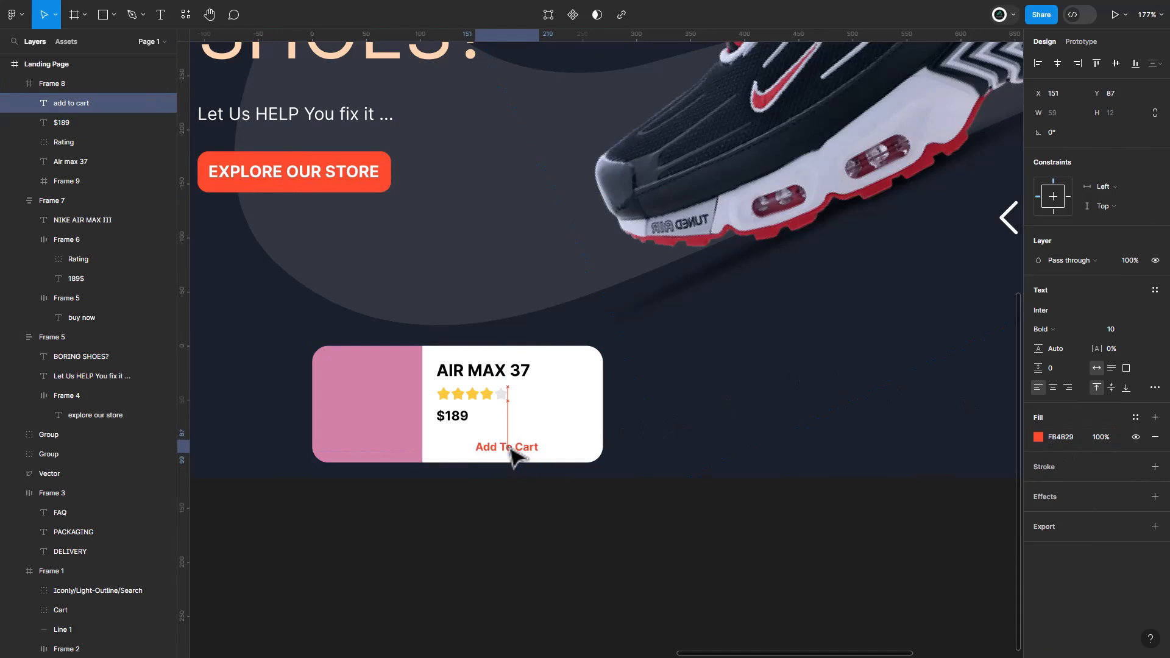
- Group the card's title, rating and price in a vertical auto layout with 8 spacing
{"action": "left_click", "coordinate": [450, 414]}
{"action": "left_click", "coordinate": [465, 394], "text": "shift"}
{"action": "left_click", "coordinate": [469, 372], "text": "shift"}
{"action": "key", "text": "shift+a"}
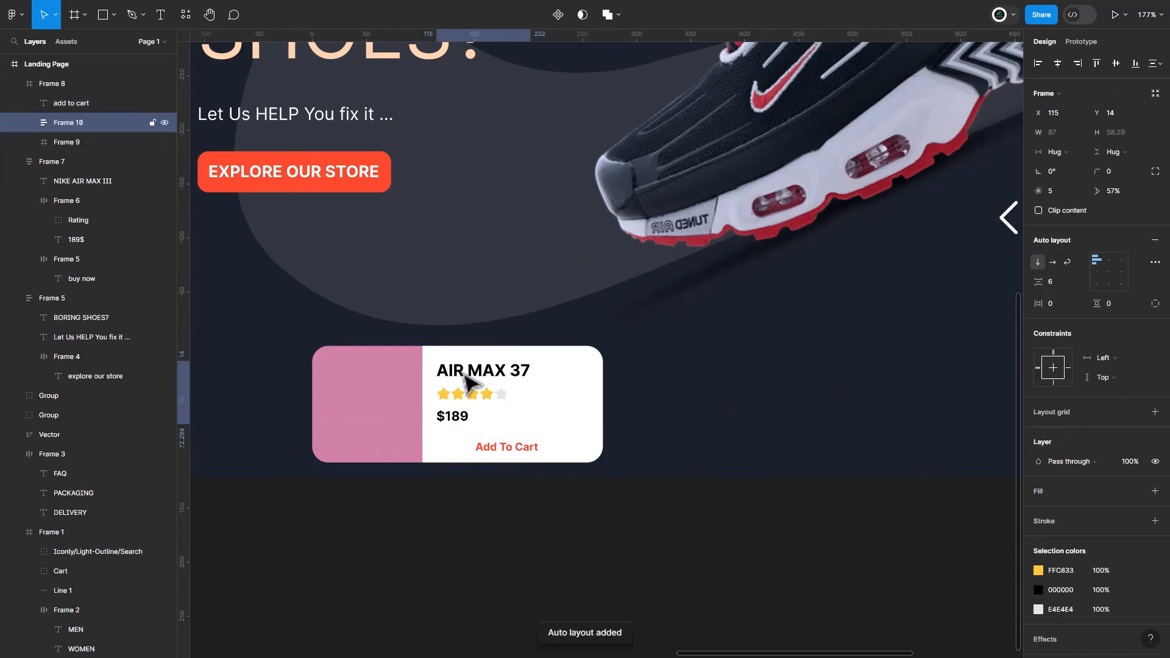
{"action": "left_click", "coordinate": [1060, 281]}
{"action": "type", "text": "1"}
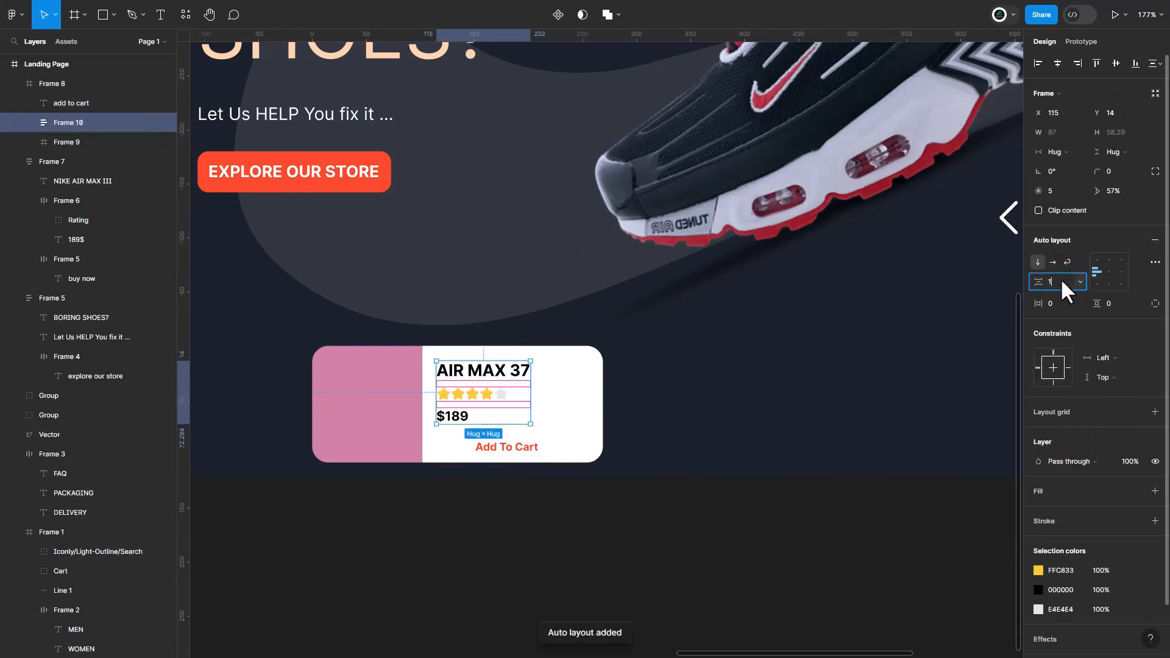
{"action": "type", "text": "0"}
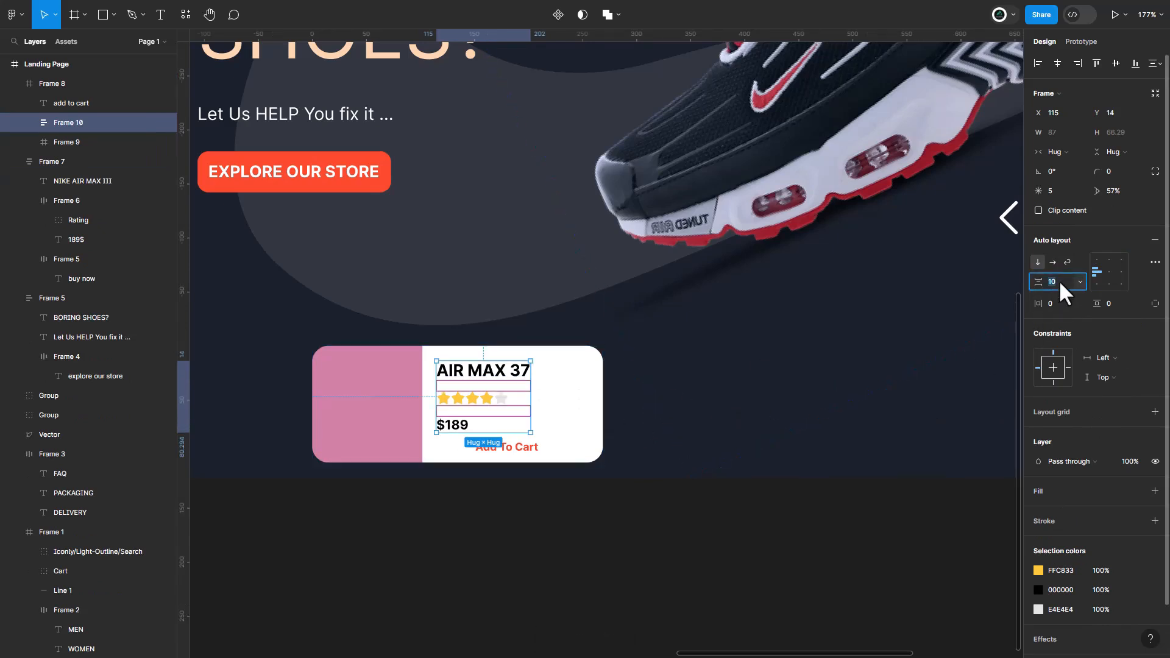
{"action": "left_click_drag", "start_coordinate": [1043, 282], "coordinate": [1036, 282]}
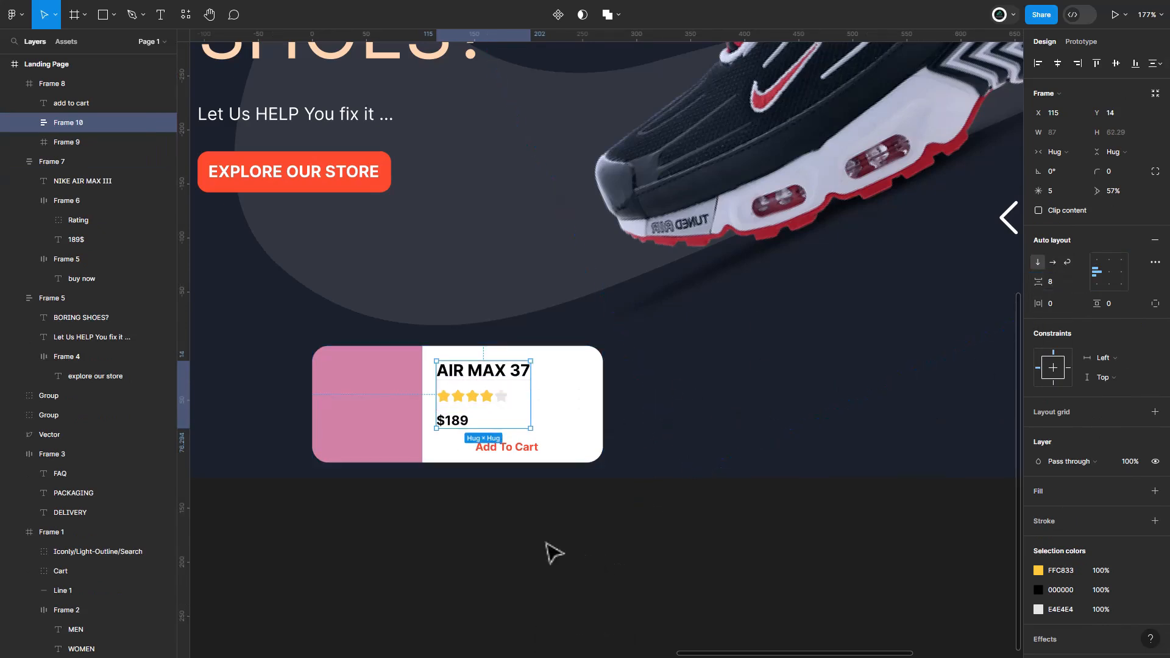
- Paste the heart icon into the card and place it in the white area to the right of the rating
{"action": "left_click", "coordinate": [469, 508]}
{"action": "left_click", "coordinate": [580, 467]}
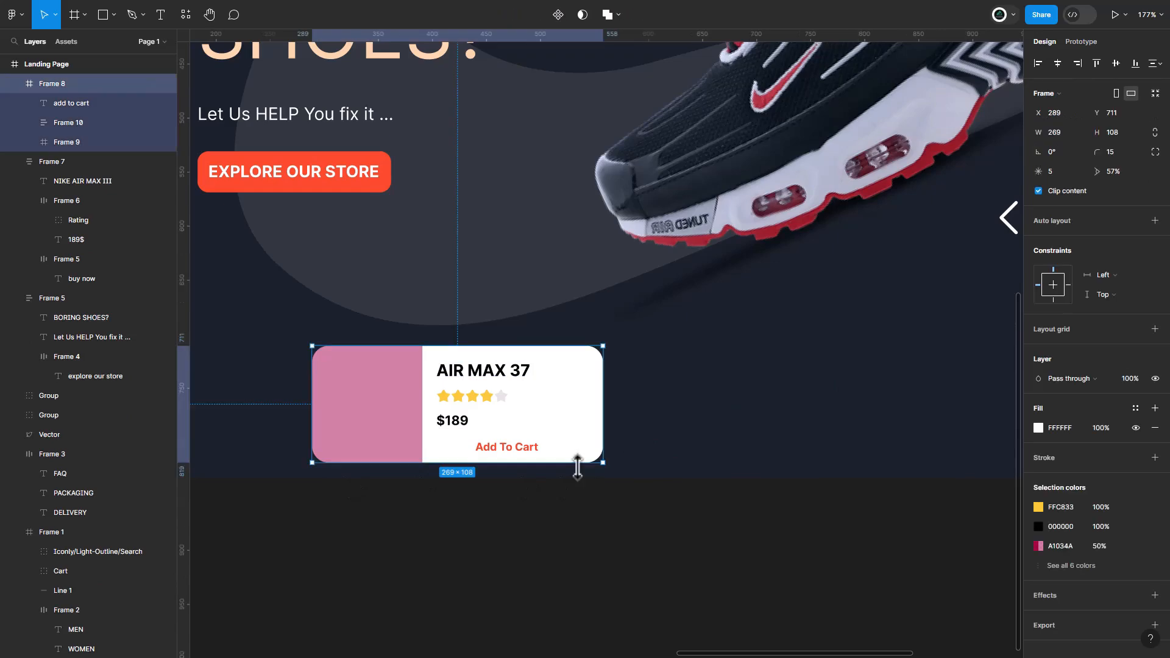
{"action": "key", "text": "ctrl+v"}
{"action": "left_click_drag", "start_coordinate": [432, 394], "coordinate": [585, 420]}
- Copy the air-zoom-pegasus-37 shoe image from the Images frame and place it over the card's pink area, overhanging its left edge
{"action": "scroll", "coordinate": [560, 522], "scroll_direction": "down", "scroll_amount": 5}
{"action": "left_click_drag", "start_coordinate": [344, 385], "coordinate": [600, 415]}
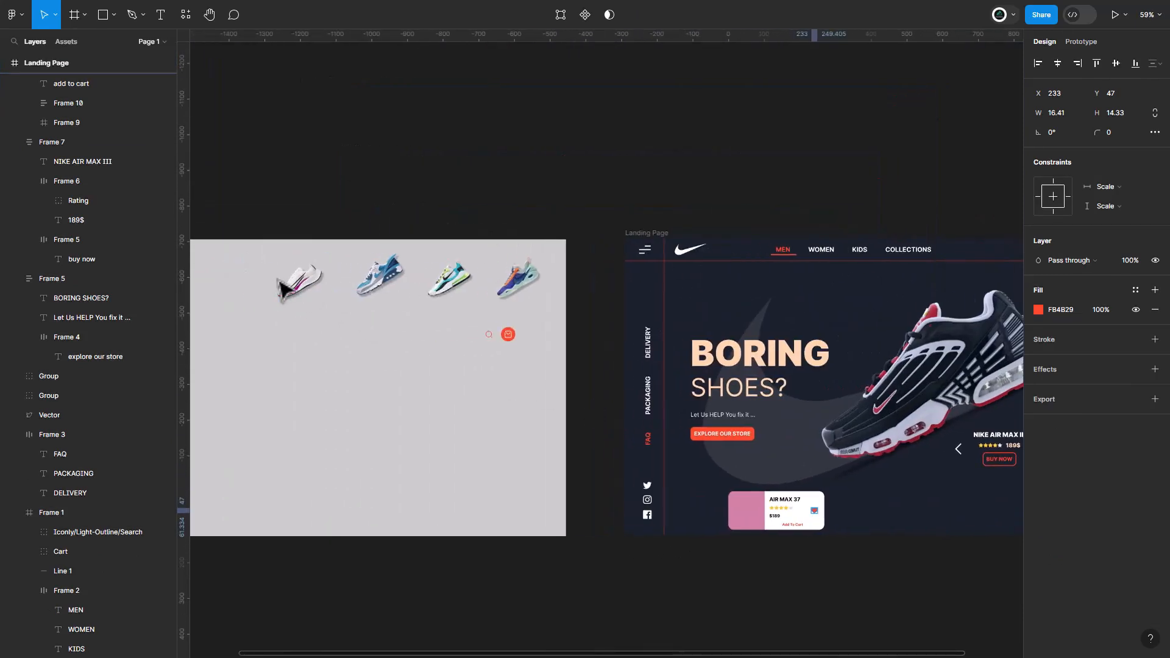
{"action": "left_click", "coordinate": [283, 290]}
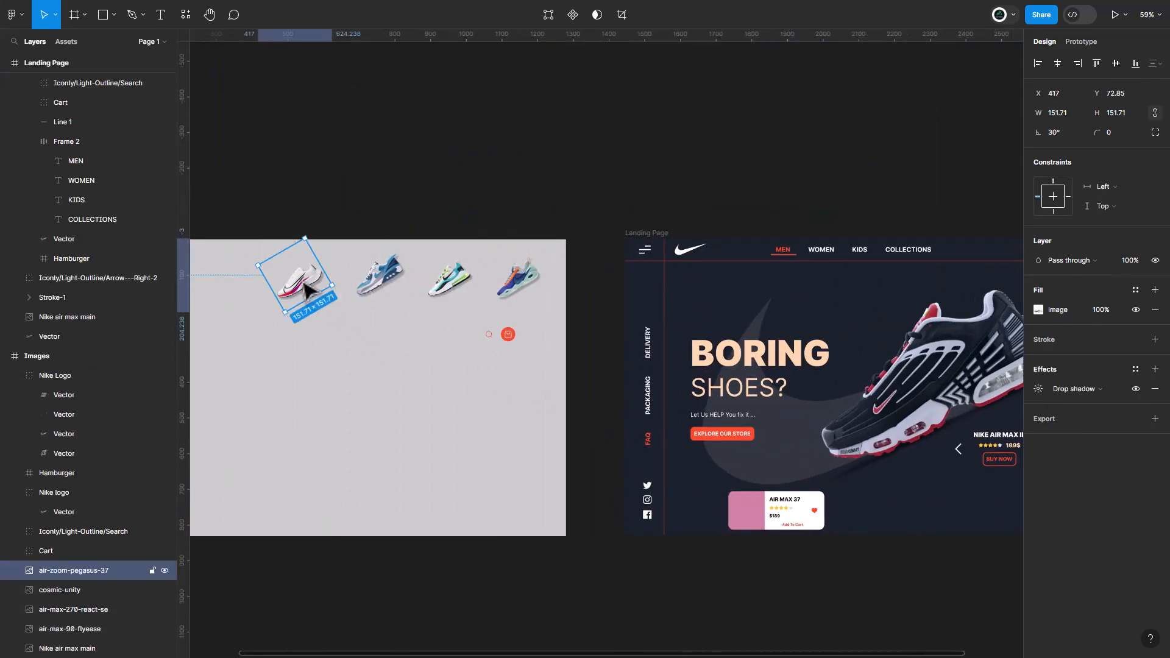
{"action": "left_click", "coordinate": [749, 510]}
{"action": "left_click_drag", "start_coordinate": [750, 512], "coordinate": [736, 534]}
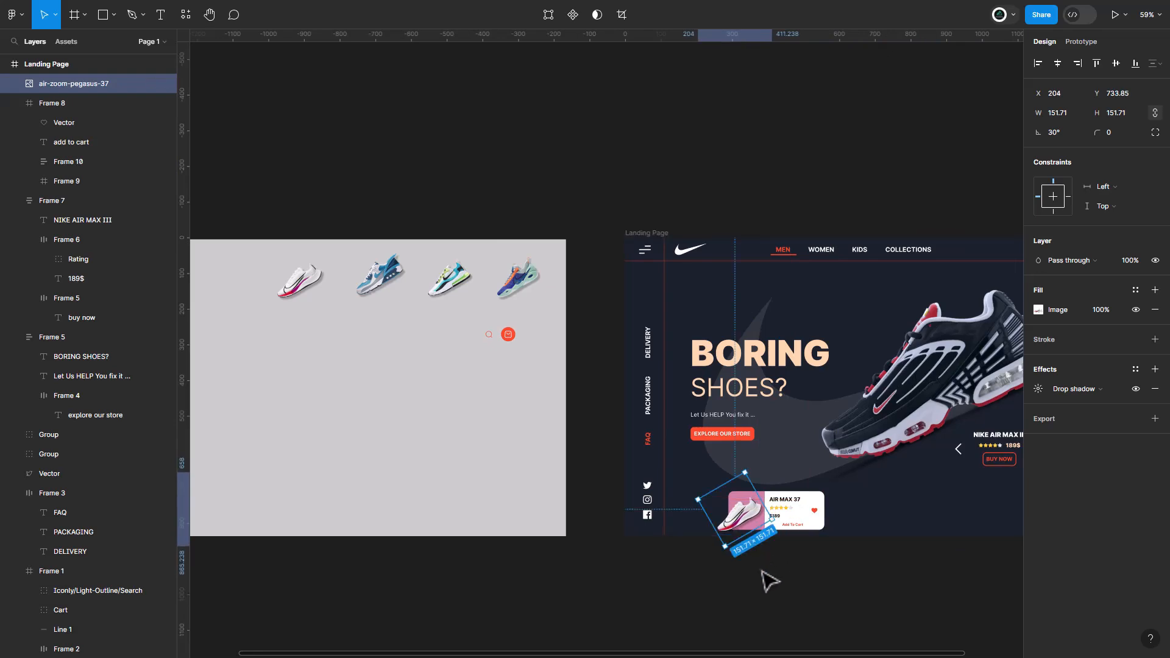
{"action": "left_click", "coordinate": [815, 577]}
- Duplicate the AIR MAX 37 card three times to form a row of four cards along the page's lower edge
{"action": "scroll", "coordinate": [851, 564], "scroll_direction": "up", "scroll_amount": 5}
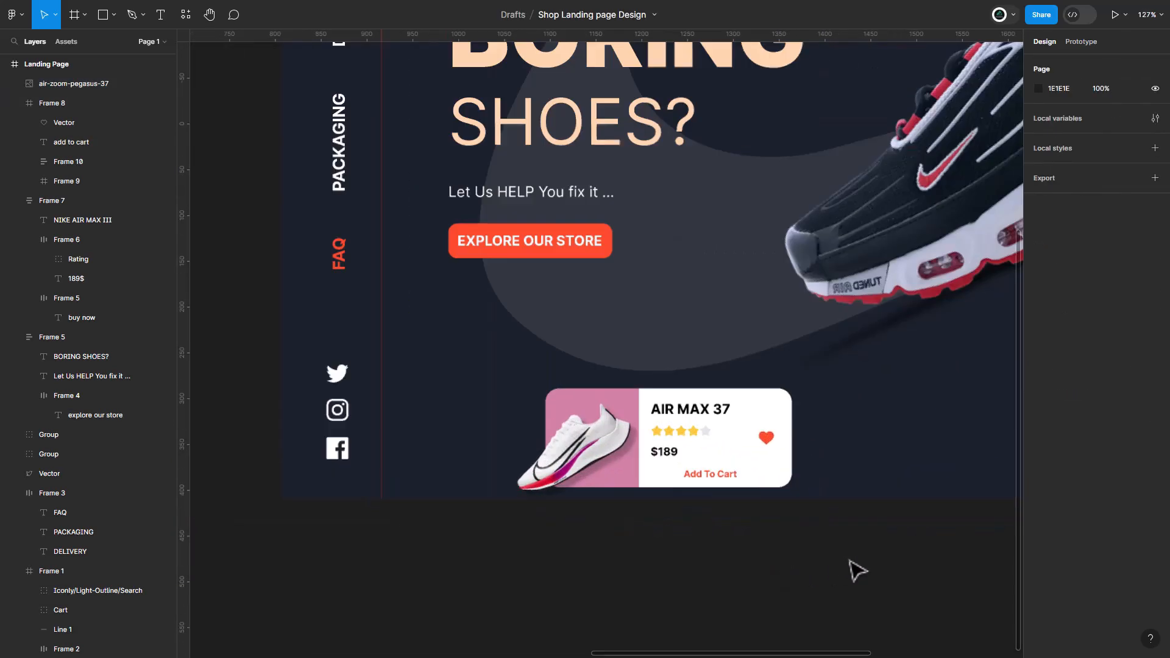
{"action": "scroll", "coordinate": [645, 517], "scroll_direction": "up", "scroll_amount": 3}
{"action": "scroll", "coordinate": [588, 444], "scroll_direction": "right", "scroll_amount": 5}
{"action": "left_click", "coordinate": [587, 444]}
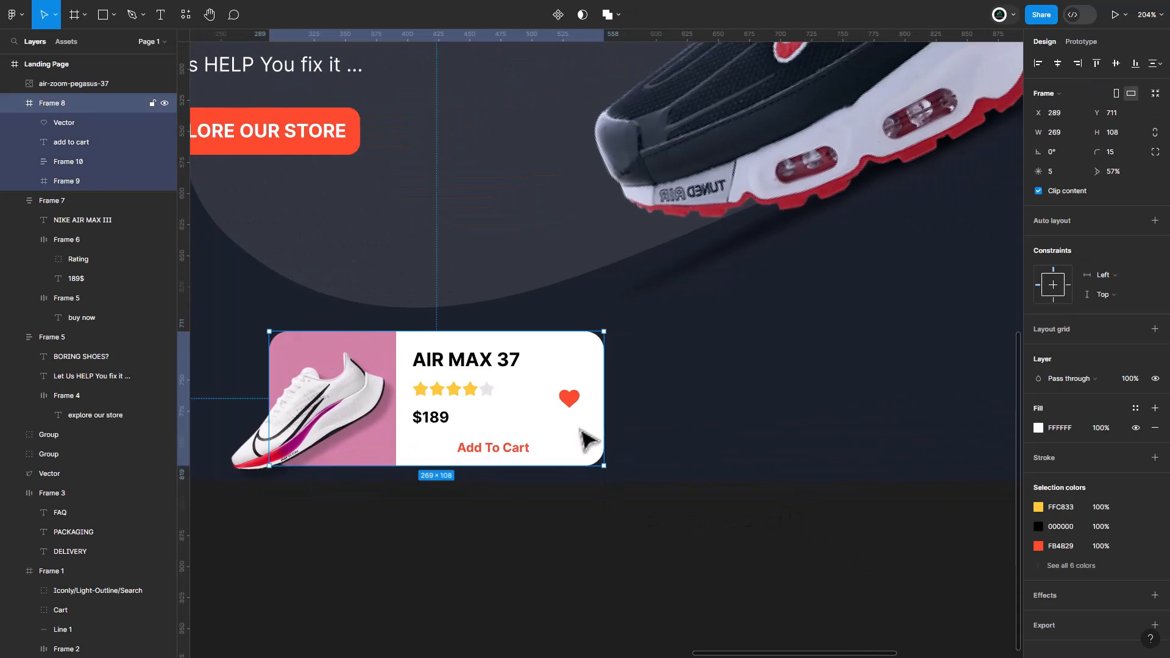
{"action": "left_click_drag", "start_coordinate": [718, 437], "coordinate": [954, 438]}
{"action": "left_click_drag", "start_coordinate": [672, 514], "coordinate": [126, 522]}
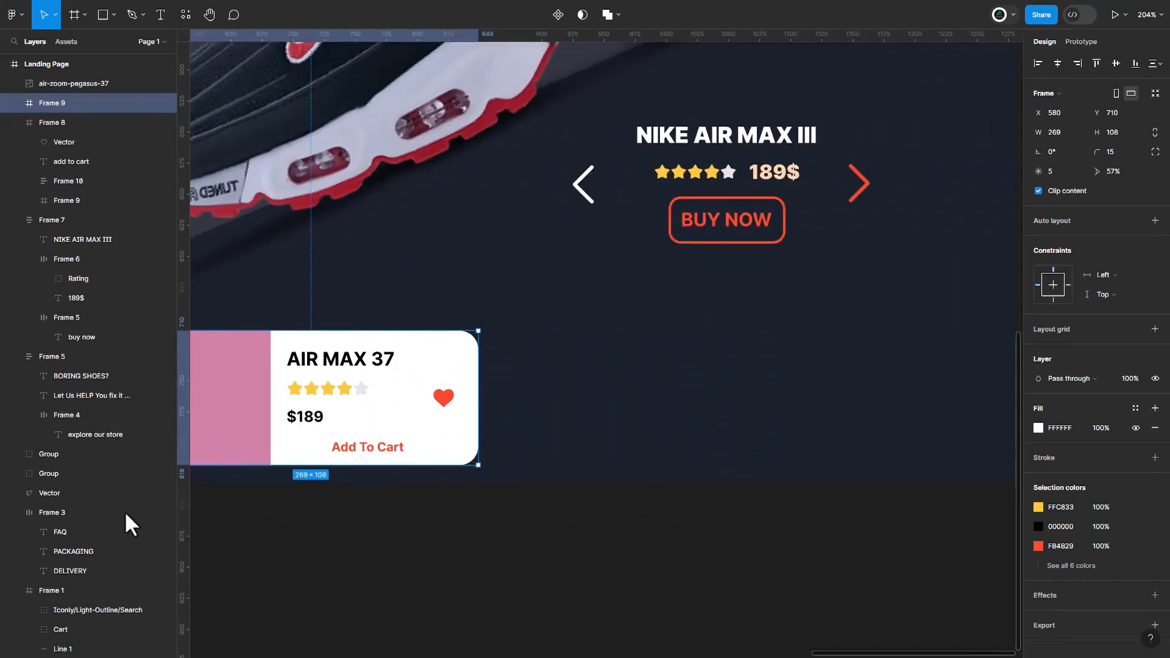
{"action": "left_click_drag", "start_coordinate": [376, 447], "coordinate": [885, 444]}
{"action": "scroll", "coordinate": [818, 495], "scroll_direction": "down", "scroll_amount": 10}
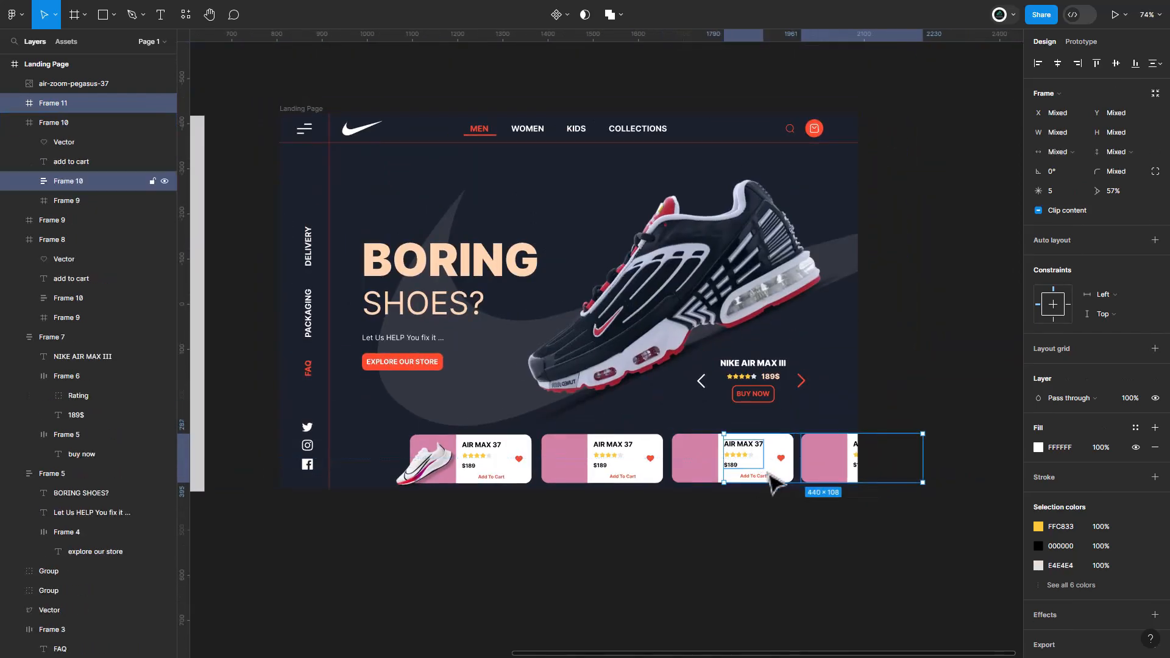
- Combine the four product cards in a centre-aligned horizontal auto layout with 20 spacing
{"action": "left_click", "coordinate": [726, 564]}
{"action": "left_click", "coordinate": [835, 477]}
{"action": "left_click", "coordinate": [761, 469], "text": "shift"}
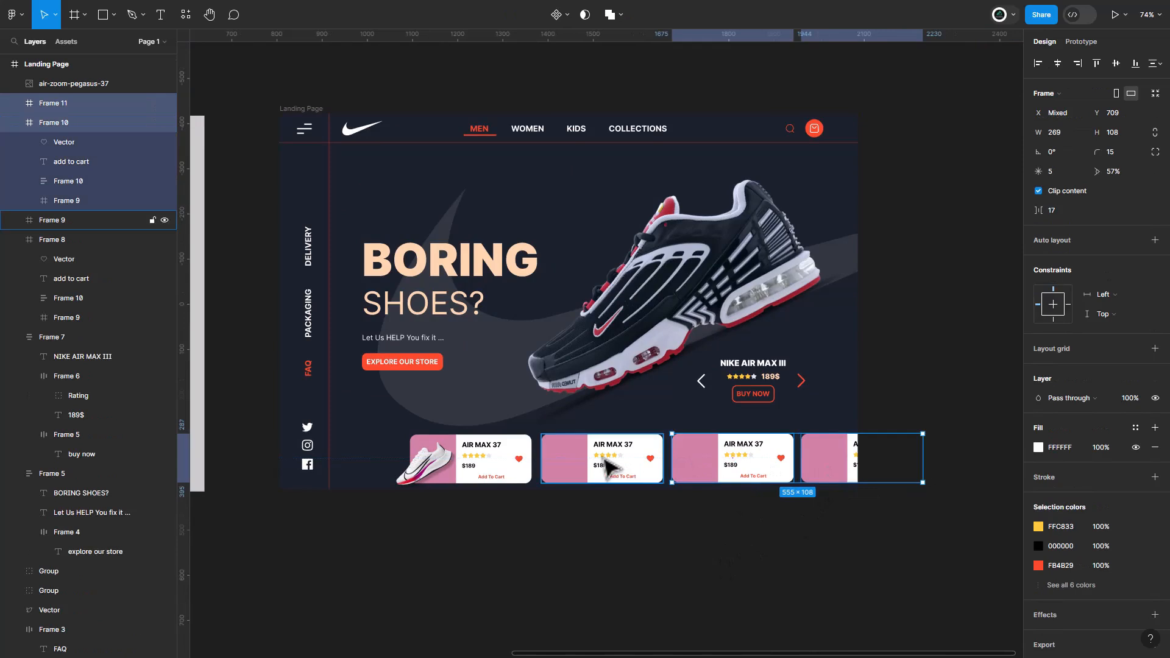
{"action": "left_click", "coordinate": [615, 469], "text": "shift"}
{"action": "left_click", "coordinate": [496, 472], "text": "shift"}
{"action": "key", "text": "shift+a"}
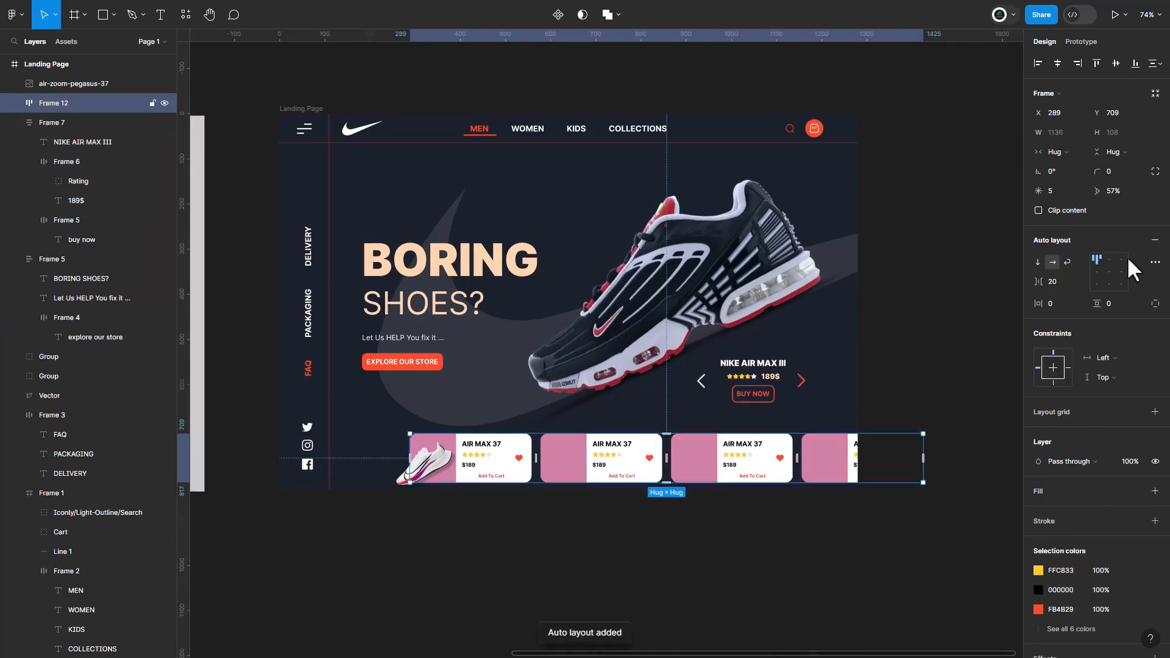
{"action": "left_click", "coordinate": [1058, 289]}
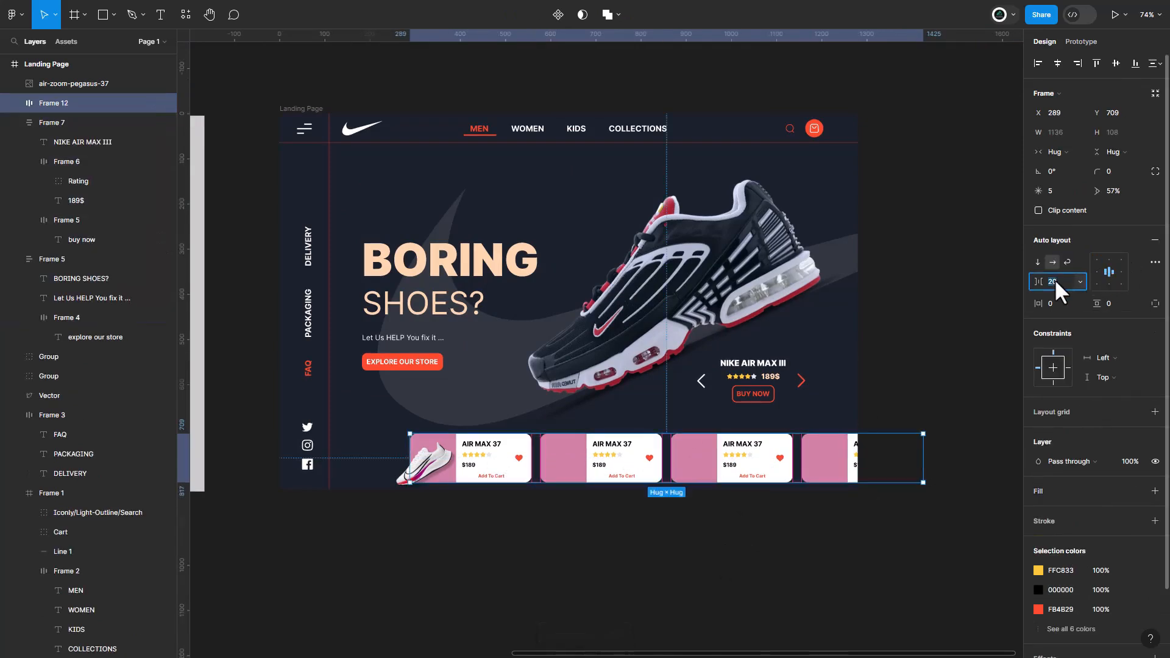
{"action": "left_click", "coordinate": [638, 540]}
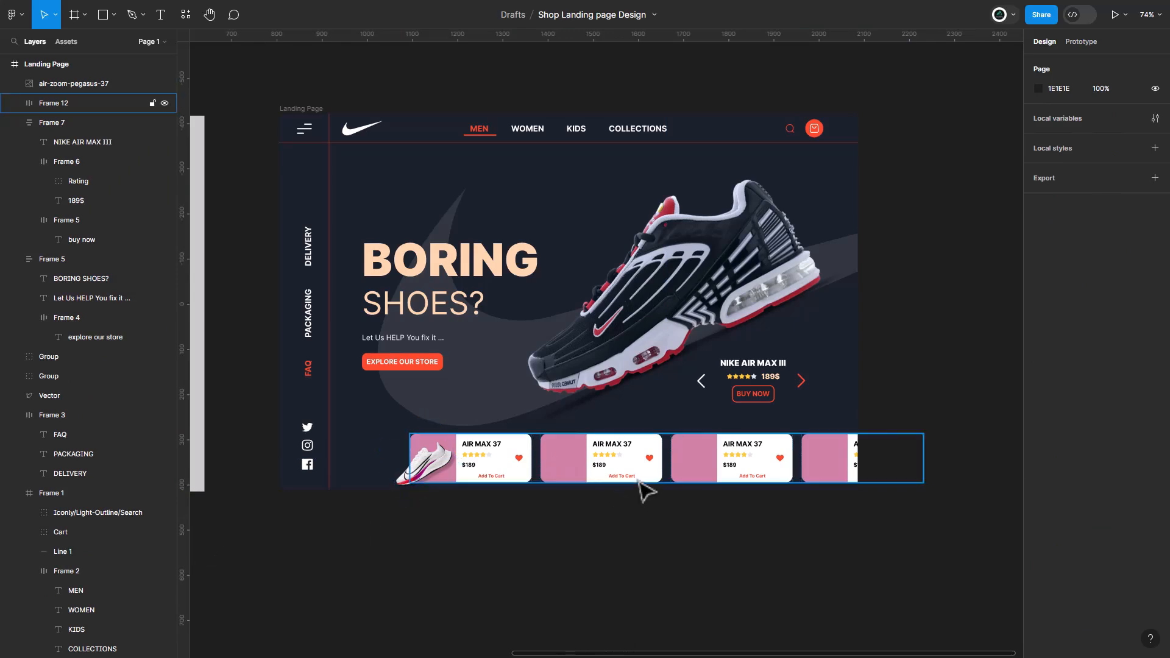
- Change the second card's pink inner frame to a blue fill at 100% opacity
{"action": "left_click", "coordinate": [564, 460], "text": "ctrl"}
{"action": "left_click", "coordinate": [1064, 406]}
{"action": "type", "text": "2D5F34"}
{"action": "key", "text": "Tab"}
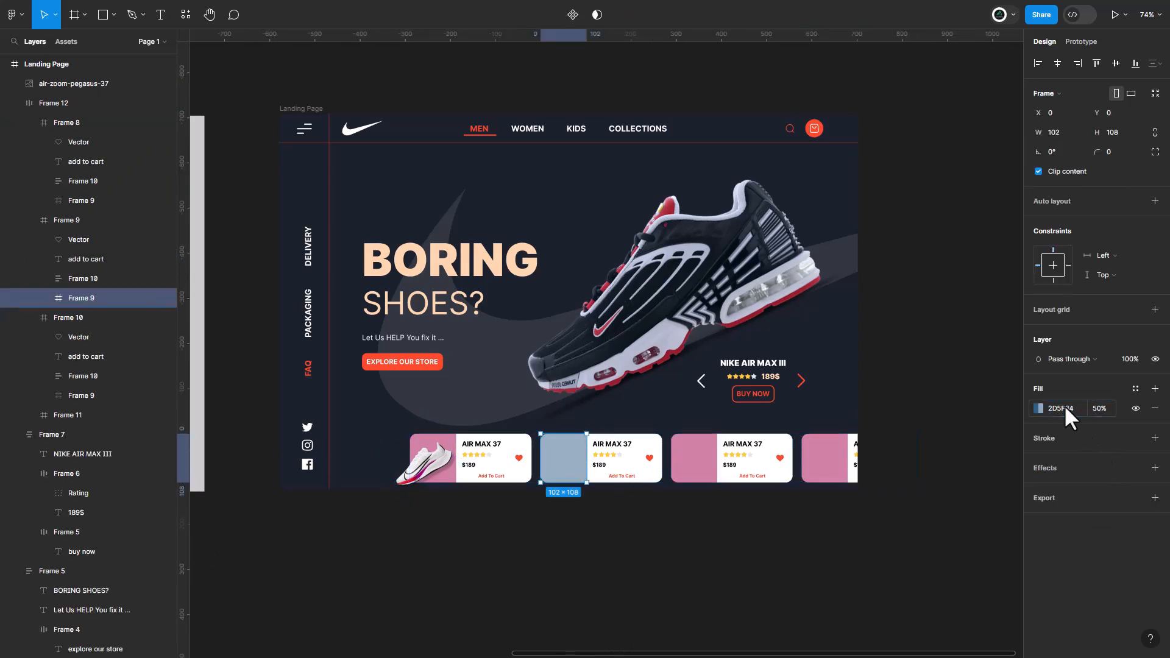
{"action": "type", "text": "100"}
{"action": "key", "text": "Return"}
{"action": "left_click", "coordinate": [771, 541]}
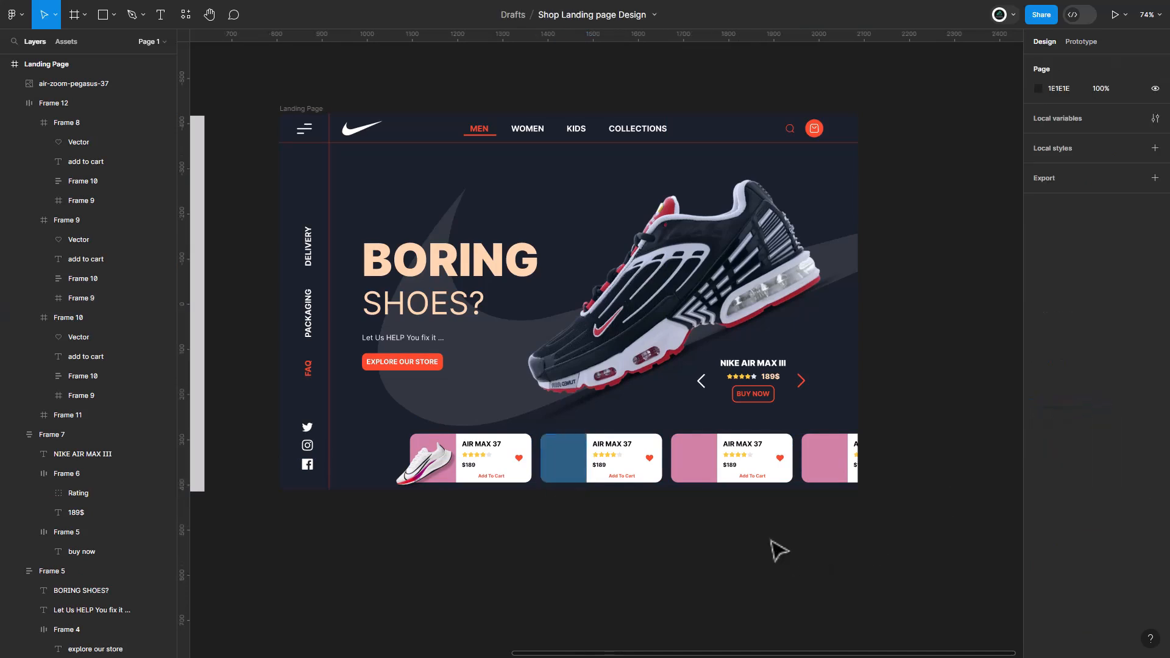
- Change the third card's pink inner frame fill to 9ED065 at 100% opacity
{"action": "key", "text": "ctrl+z"}
{"action": "double_click", "coordinate": [710, 478]}
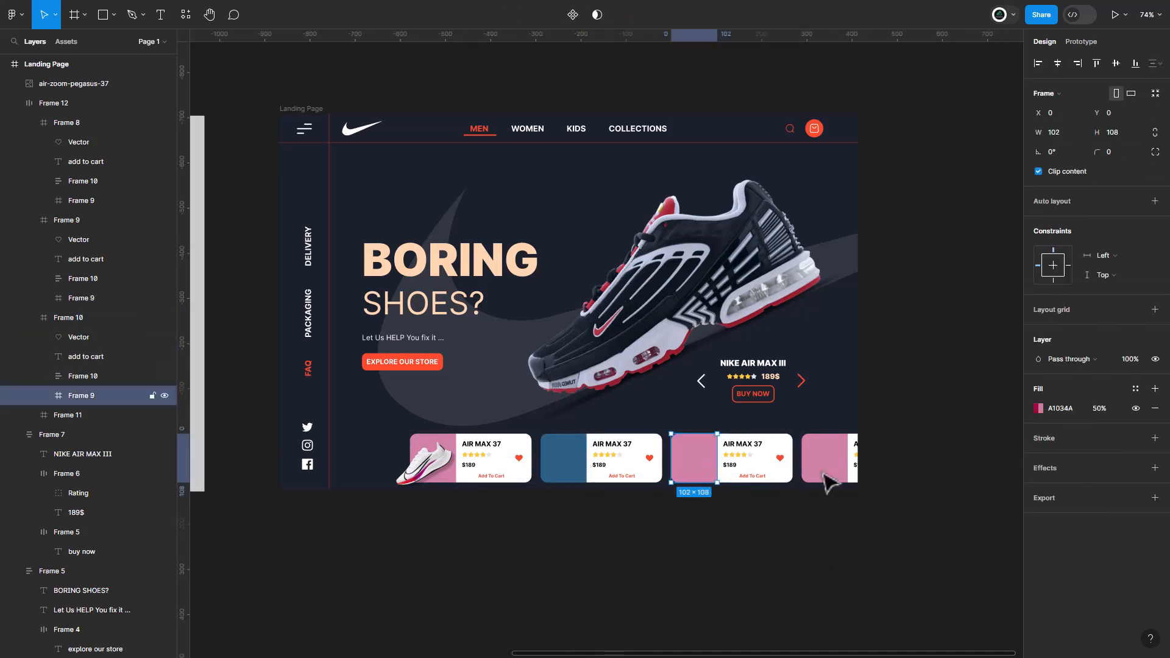
{"action": "type", "text": "9ED065"}
{"action": "key", "text": "Return"}
{"action": "left_click", "coordinate": [1099, 407]}
{"action": "type", "text": "100"}
{"action": "key", "text": "Return"}
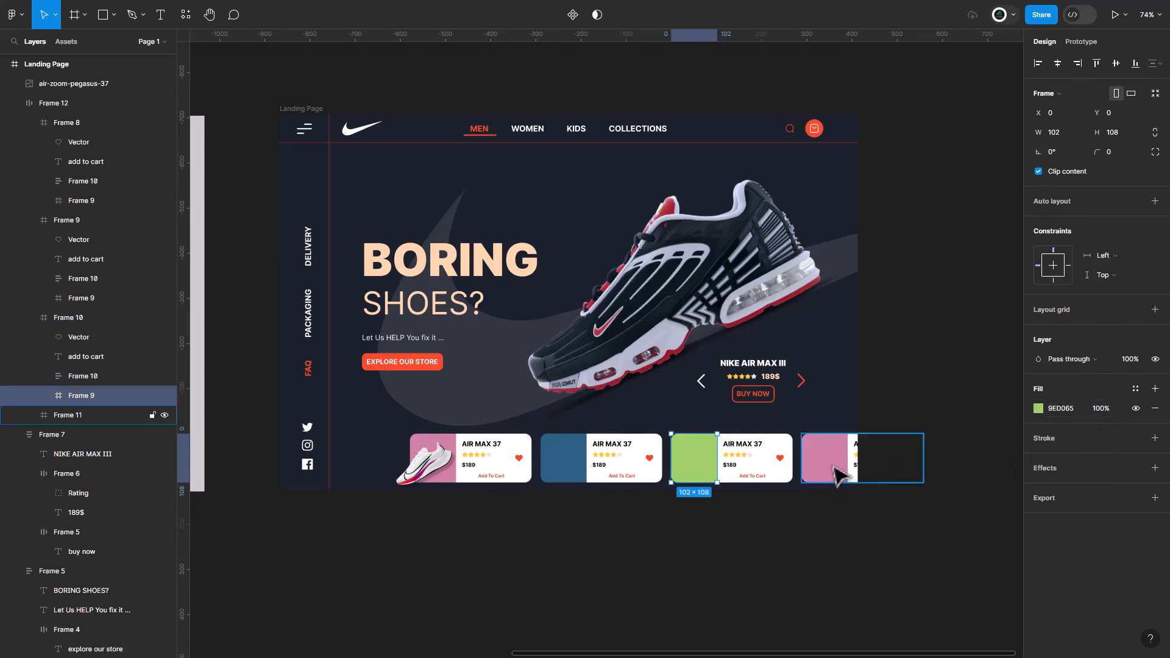
- Change the fourth card's pink inner frame fill to 1B4F87 at 100% opacity
{"action": "double_click", "coordinate": [833, 466]}
{"action": "left_click", "coordinate": [1053, 405]}
{"action": "type", "text": "1B4F87"}
{"action": "key", "text": "Return"}
{"action": "left_click", "coordinate": [1098, 407]}
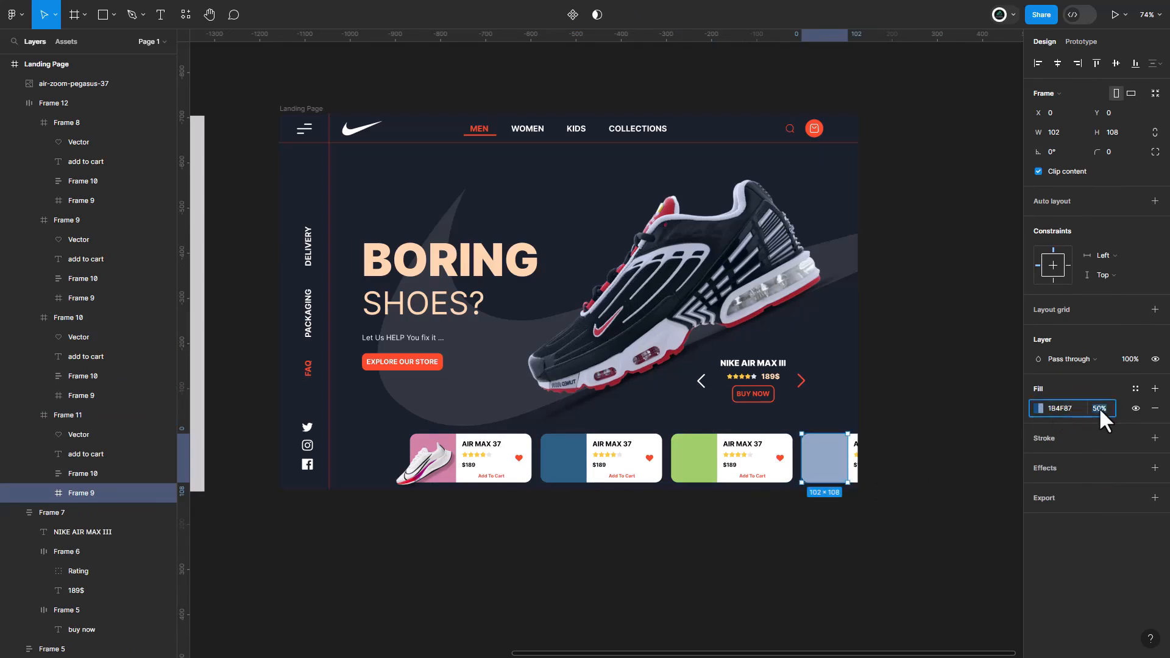
{"action": "type", "text": "100"}
{"action": "key", "text": "Return"}
{"action": "left_click", "coordinate": [781, 559]}
- Place a copy of the air-max-90-flyease shoe image over the second card and shift the card row to X 204, Y 707
{"action": "scroll", "coordinate": [670, 578], "scroll_direction": "down", "scroll_amount": 3}
{"action": "left_click_drag", "start_coordinate": [533, 486], "coordinate": [585, 485]}
{"action": "left_click_drag", "start_coordinate": [238, 270], "coordinate": [593, 483]}
{"action": "left_click", "coordinate": [611, 482]}
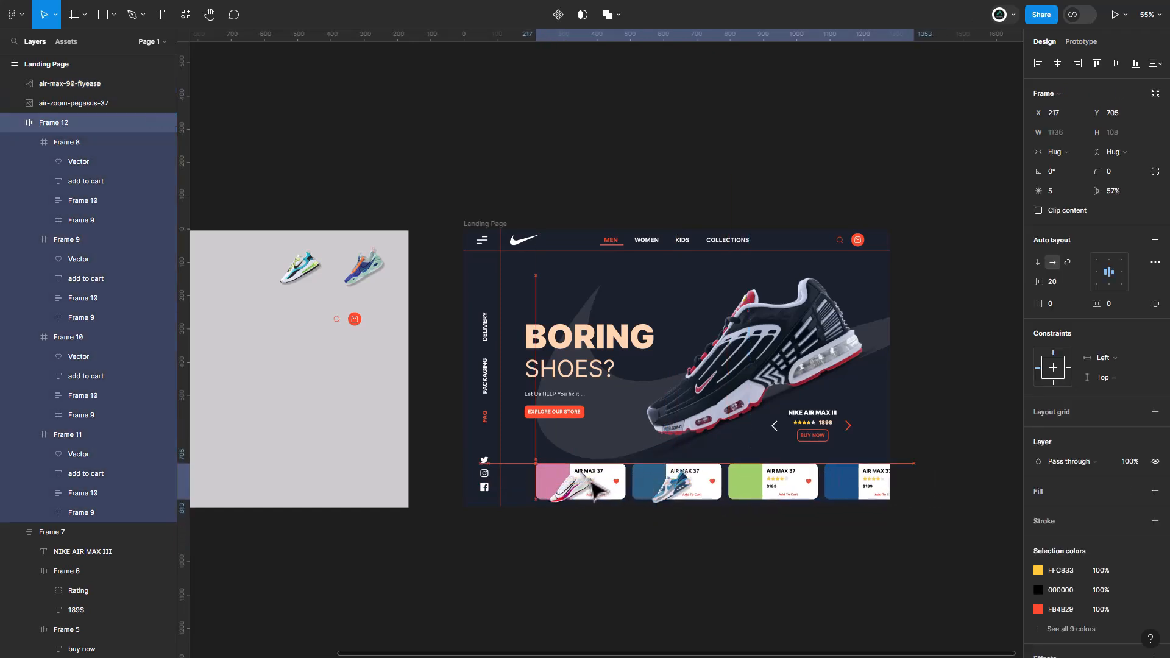
{"action": "left_click_drag", "start_coordinate": [592, 485], "coordinate": [589, 484]}
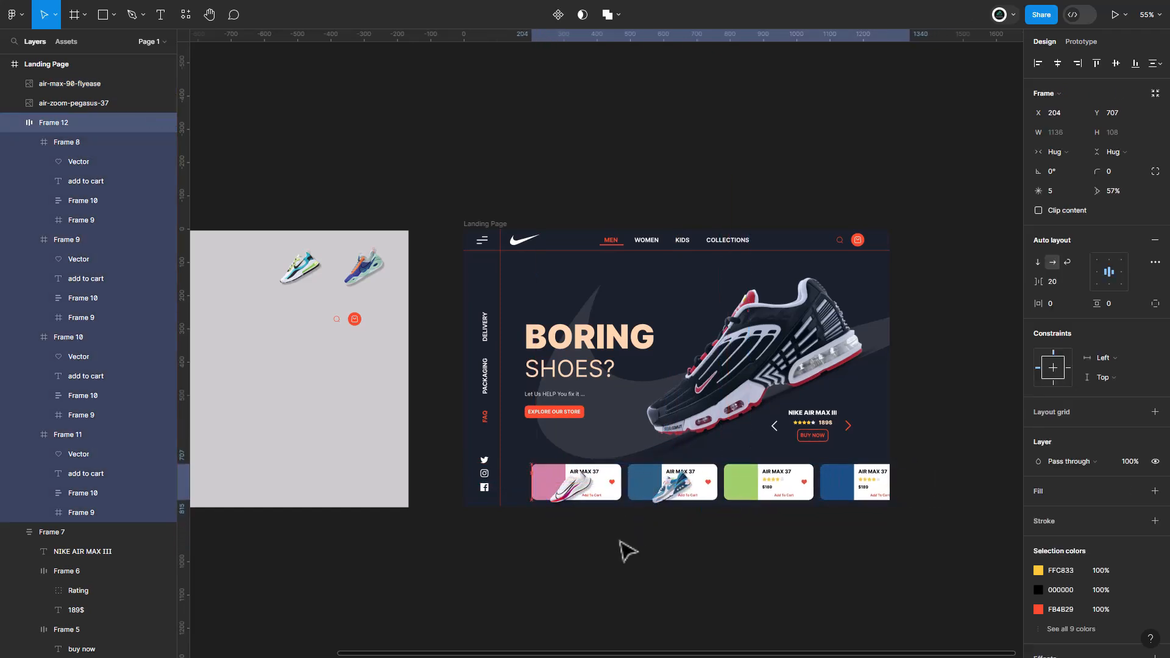
- Move the air-zoom-pegasus-37 image over the first card's pink area at X 119, Y 722.85, overhanging its left edge
{"action": "double_click", "coordinate": [556, 487]}
{"action": "left_click", "coordinate": [1011, 312]}
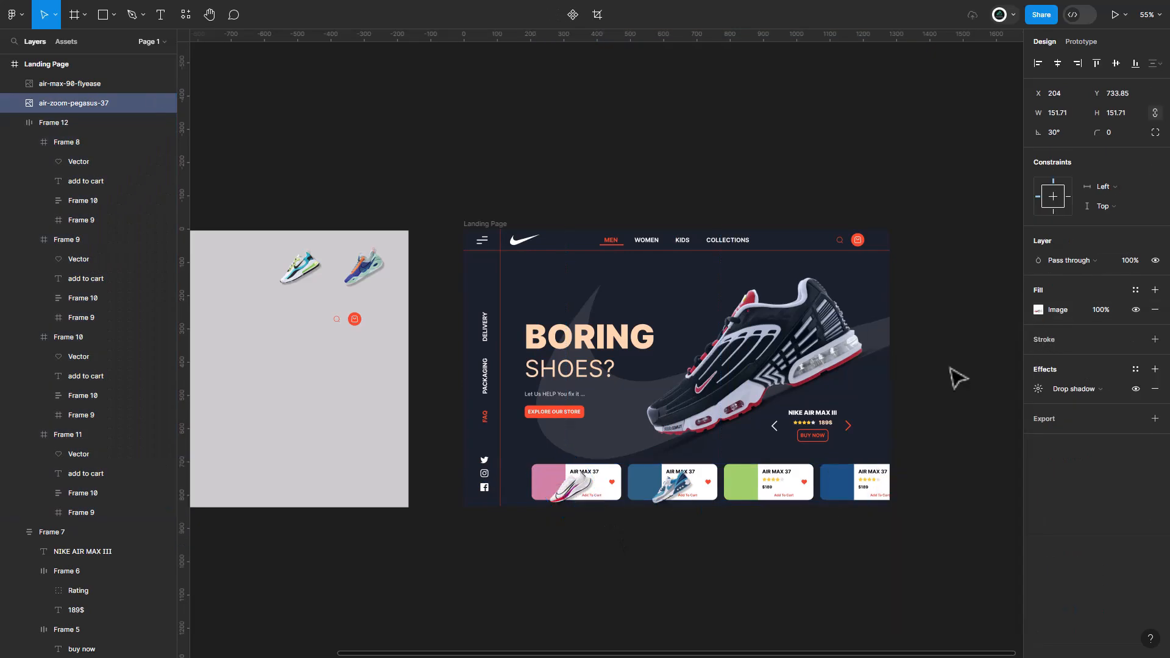
{"action": "scroll", "coordinate": [591, 554], "scroll_direction": "up", "scroll_amount": 3}
{"action": "left_click_drag", "start_coordinate": [583, 488], "coordinate": [641, 513]}
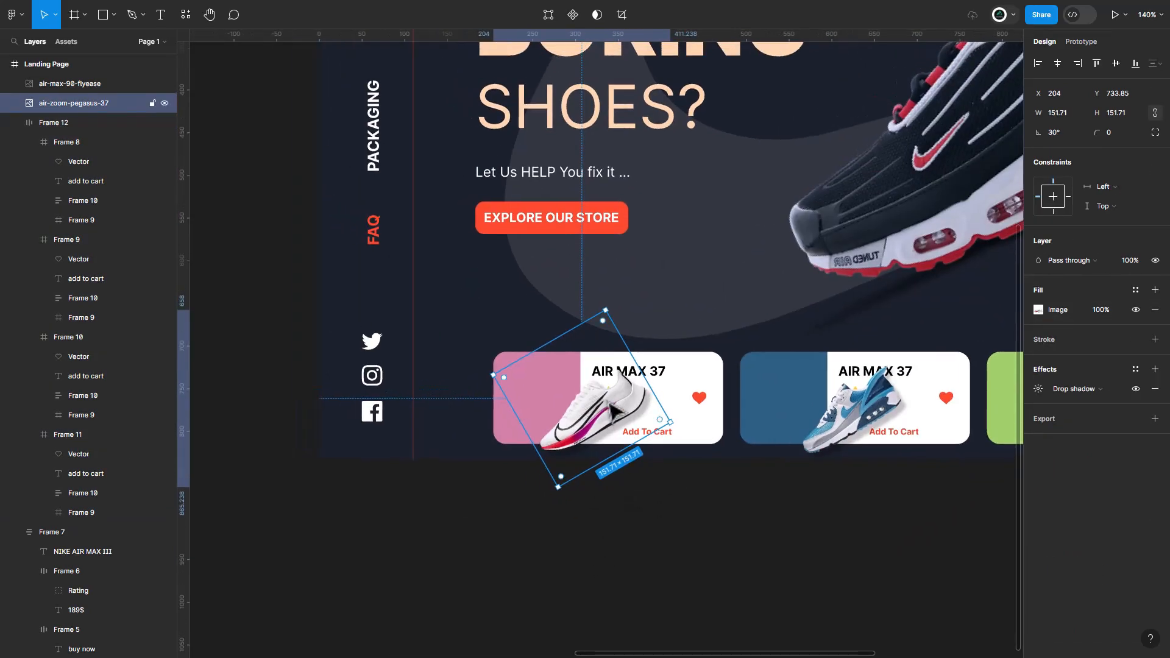
{"action": "left_click_drag", "start_coordinate": [600, 413], "coordinate": [491, 404]}
{"action": "key", "text": "Right"}
{"action": "key", "text": "Right"}
{"action": "key", "text": "Right"}
{"action": "key", "text": "Right"}
{"action": "key", "text": "Right"}
{"action": "key", "text": "Right"}
{"action": "key", "text": "Right"}
{"action": "key", "text": "Right"}
{"action": "key", "text": "Right"}
{"action": "key", "text": "Right"}
{"action": "key", "text": "Right"}
{"action": "key", "text": "Right"}
{"action": "key", "text": "Right"}
{"action": "key", "text": "Right"}
{"action": "key", "text": "Right"}
{"action": "key", "text": "Right"}
{"action": "key", "text": "Right"}
{"action": "key", "text": "Right"}
{"action": "key", "text": "Right"}
{"action": "key", "text": "Right"}
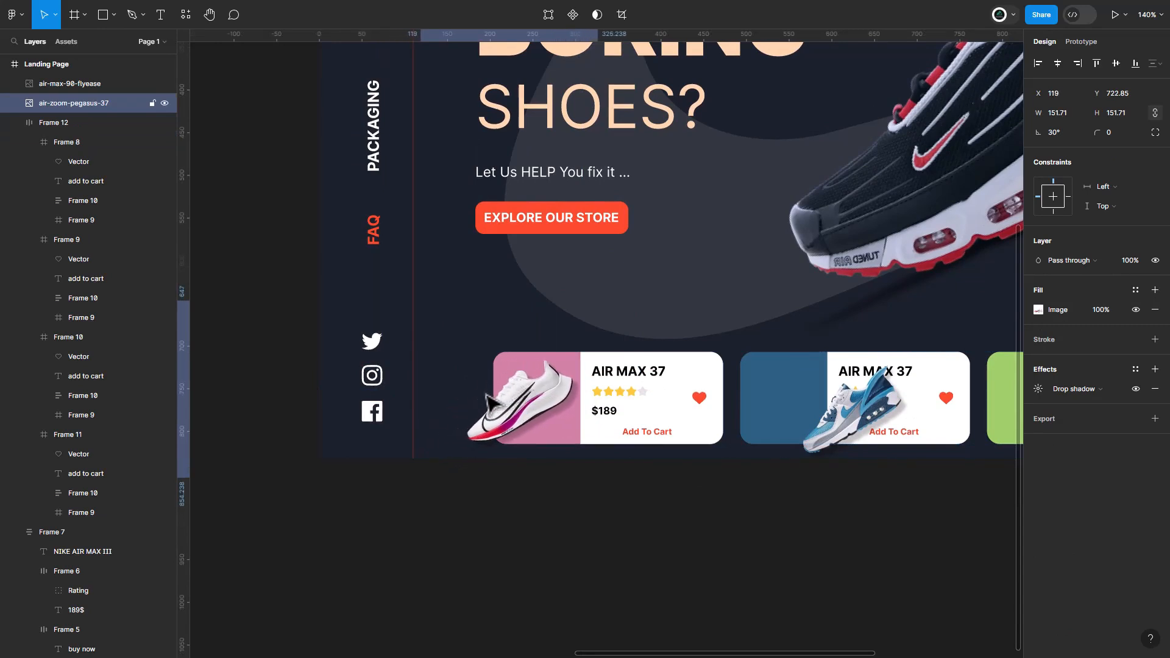
- Shift the air-max-90-flyease image over the second card's blue area to X 414, Y 722.21
{"action": "left_click", "coordinate": [850, 421]}
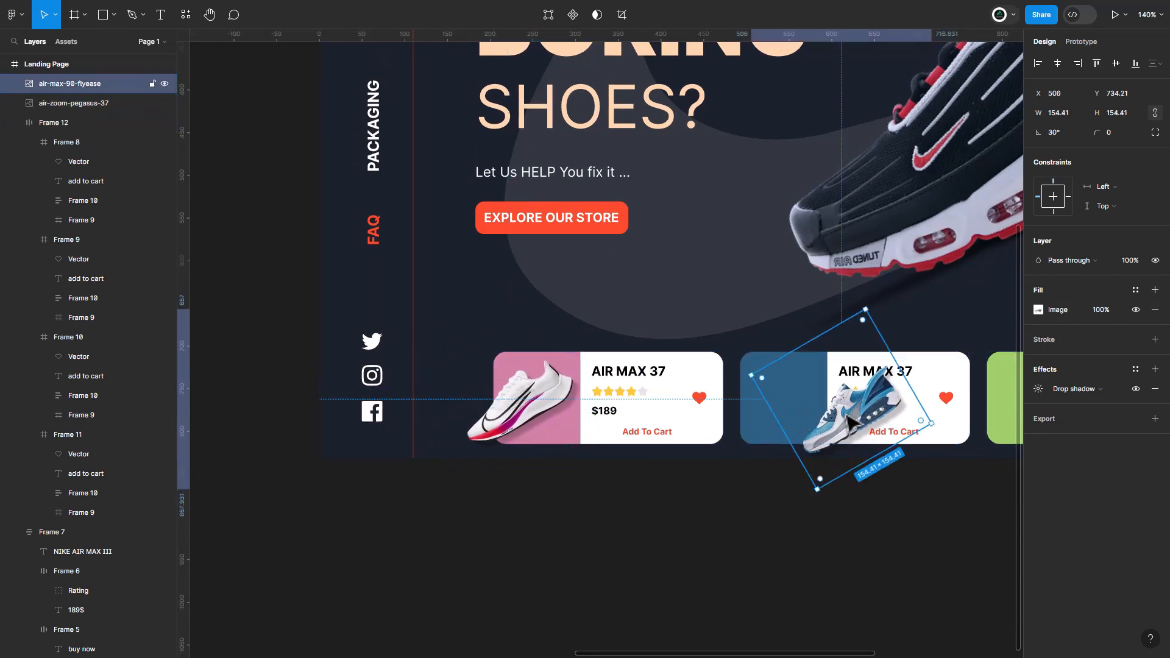
{"action": "key", "text": "Left"}
{"action": "key", "text": "Left"}
{"action": "key", "text": "Left"}
{"action": "key", "text": "Left"}
{"action": "key", "text": "Left"}
{"action": "key", "text": "Left"}
{"action": "key", "text": "Left"}
{"action": "key", "text": "Left"}
{"action": "key", "text": "Left"}
{"action": "key", "text": "Left"}
{"action": "key", "text": "Left"}
{"action": "key", "text": "Left"}
{"action": "key", "text": "Left"}
{"action": "key", "text": "Left"}
{"action": "key", "text": "Left"}
{"action": "key", "text": "Left"}
{"action": "key", "text": "Left"}
{"action": "key", "text": "Left"}
{"action": "key", "text": "Left"}
{"action": "key", "text": "Left"}
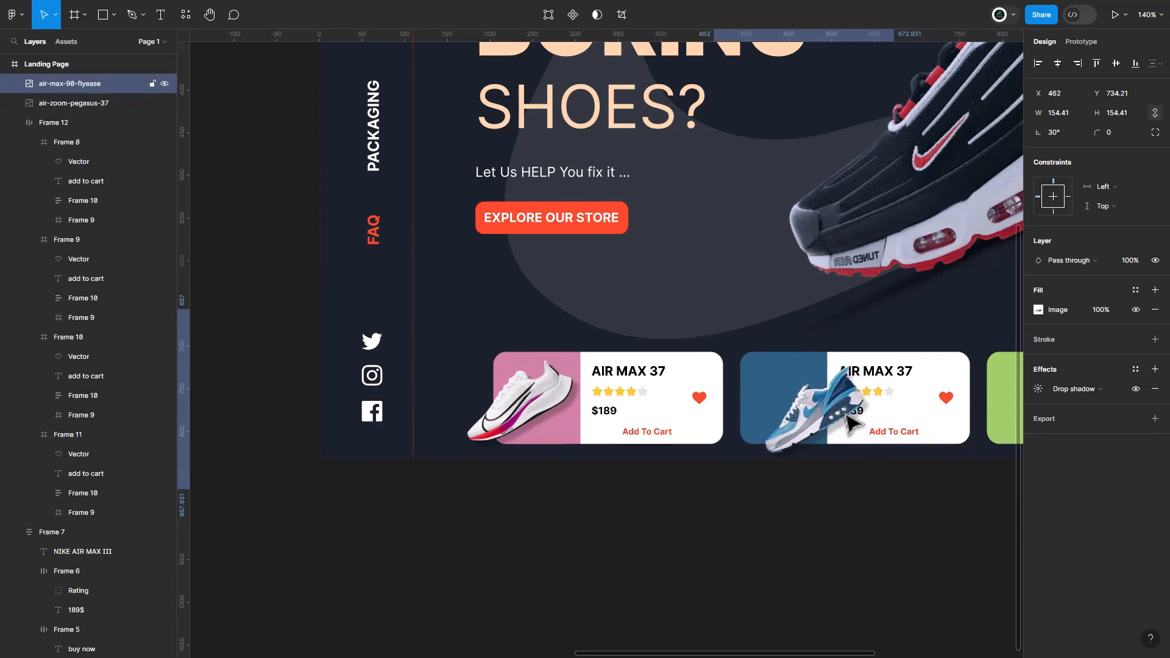
{"action": "key", "text": "Left"}
{"action": "key", "text": "Left"}
{"action": "key", "text": "Left"}
{"action": "key", "text": "Left"}
{"action": "key", "text": "Left"}
{"action": "key", "text": "Left"}
{"action": "key", "text": "Left"}
{"action": "key", "text": "Left"}
{"action": "key", "text": "Left"}
{"action": "key", "text": "Left"}
{"action": "key", "text": "Up"}
{"action": "key", "text": "Up"}
{"action": "key", "text": "Up"}
{"action": "key", "text": "Up"}
{"action": "key", "text": "Up"}
{"action": "key", "text": "Up"}
{"action": "key", "text": "Up"}
{"action": "key", "text": "Up"}
{"action": "key", "text": "Up"}
{"action": "key", "text": "Up"}
{"action": "key", "text": "Up"}
{"action": "key", "text": "Up"}
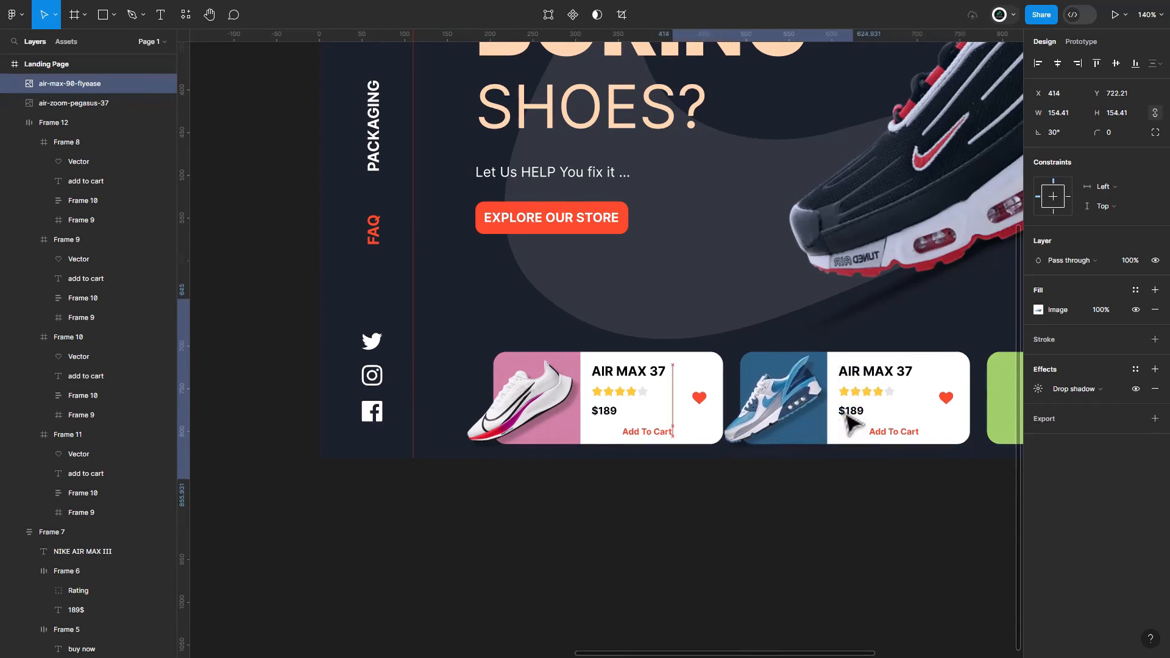
- Set the spacing between the product cards in the auto layout row to 35
{"action": "left_click", "coordinate": [670, 411]}
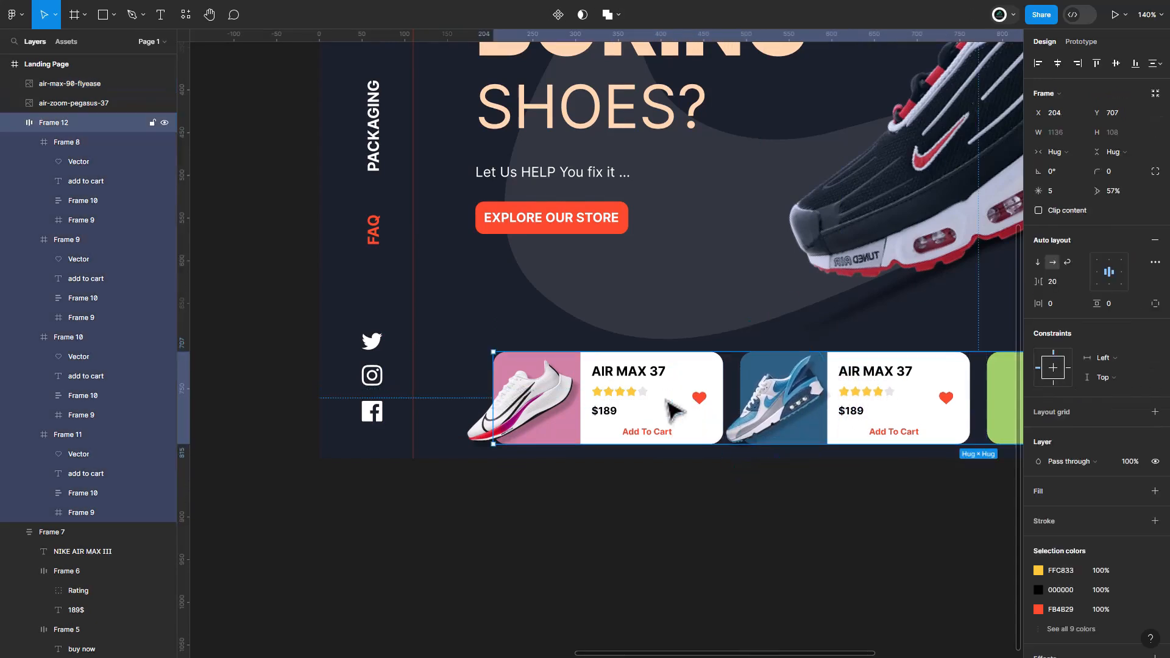
{"action": "type", "text": "35"}
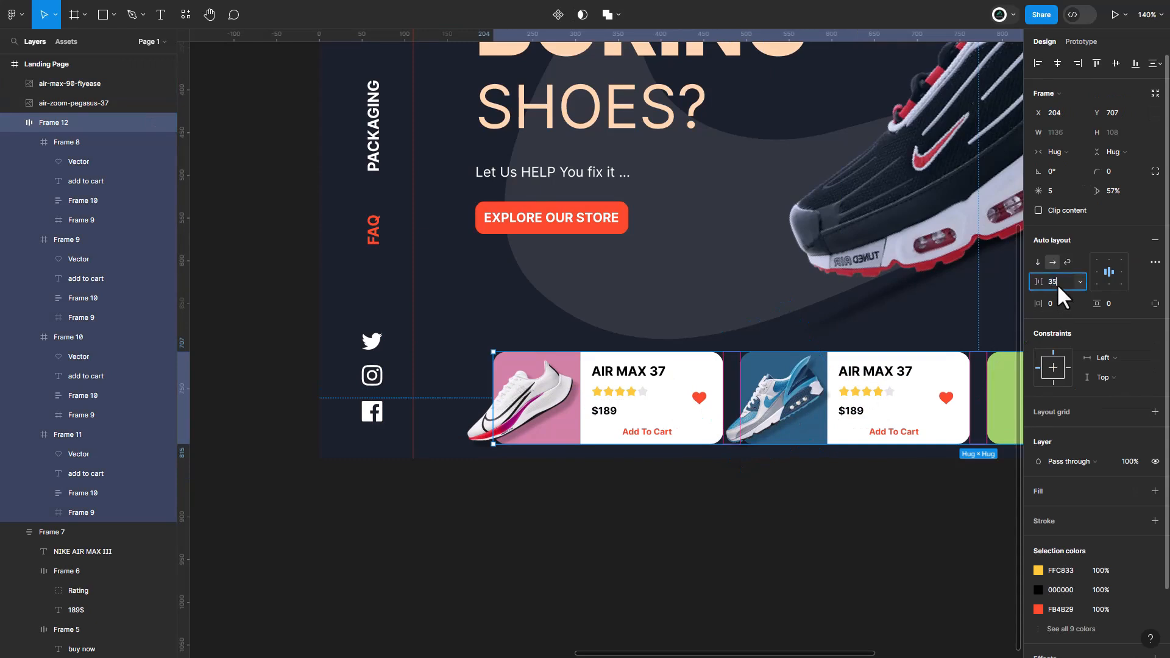
{"action": "key", "text": "Return"}
- Nudge the air-max-90-flyease image to X 426 so it matches the second card's new position
{"action": "left_click", "coordinate": [778, 412]}
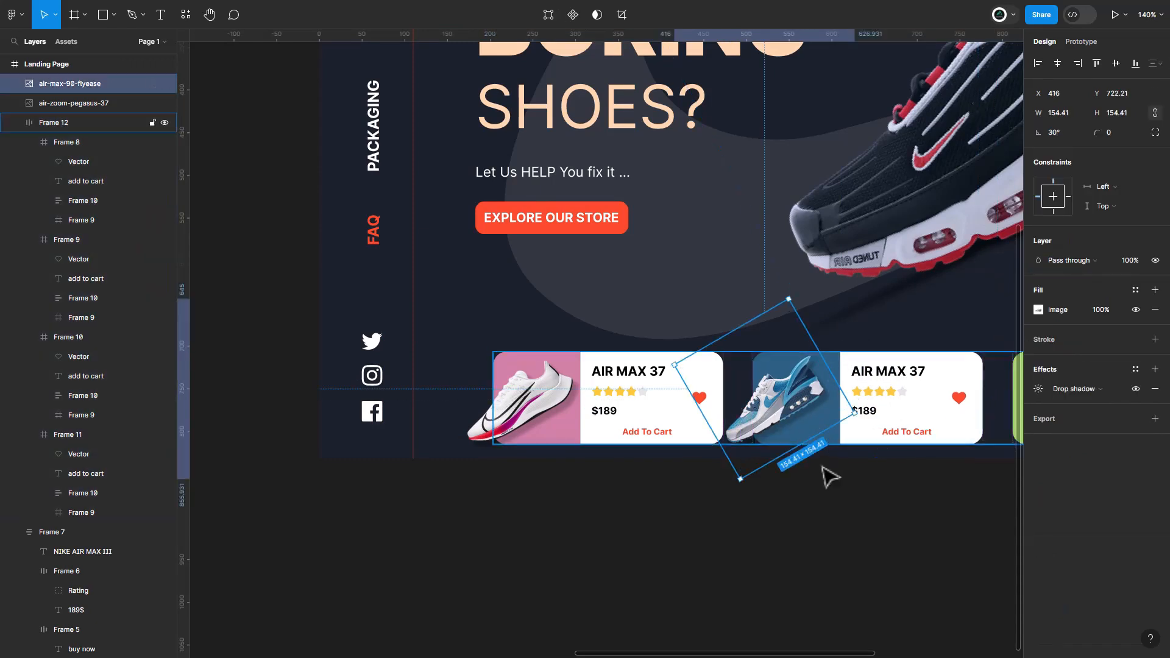
{"action": "key", "text": "Right"}
{"action": "key", "text": "Right"}
{"action": "key", "text": "Right"}
{"action": "key", "text": "Right"}
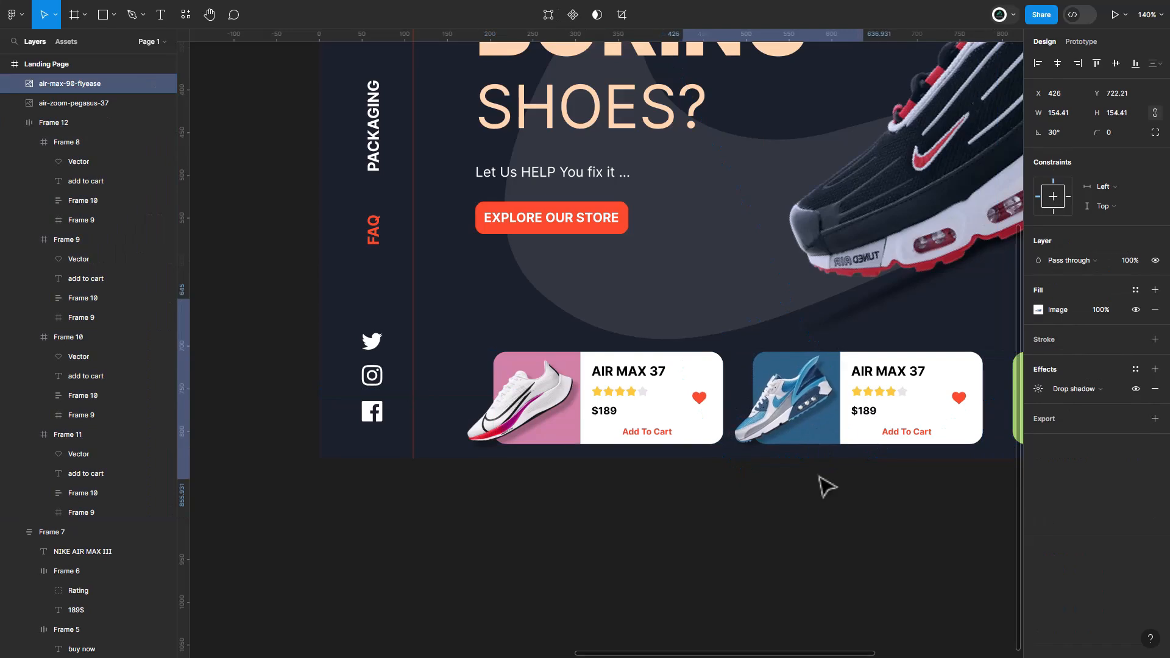
- Copy the air-max-270-react-se image from the Images frame into the landing page, just above the third card's green area
{"action": "scroll", "coordinate": [825, 485], "scroll_direction": "down", "scroll_amount": 5}
{"action": "scroll", "coordinate": [386, 196], "scroll_direction": "up", "scroll_amount": 1}
{"action": "left_click", "coordinate": [391, 201]}
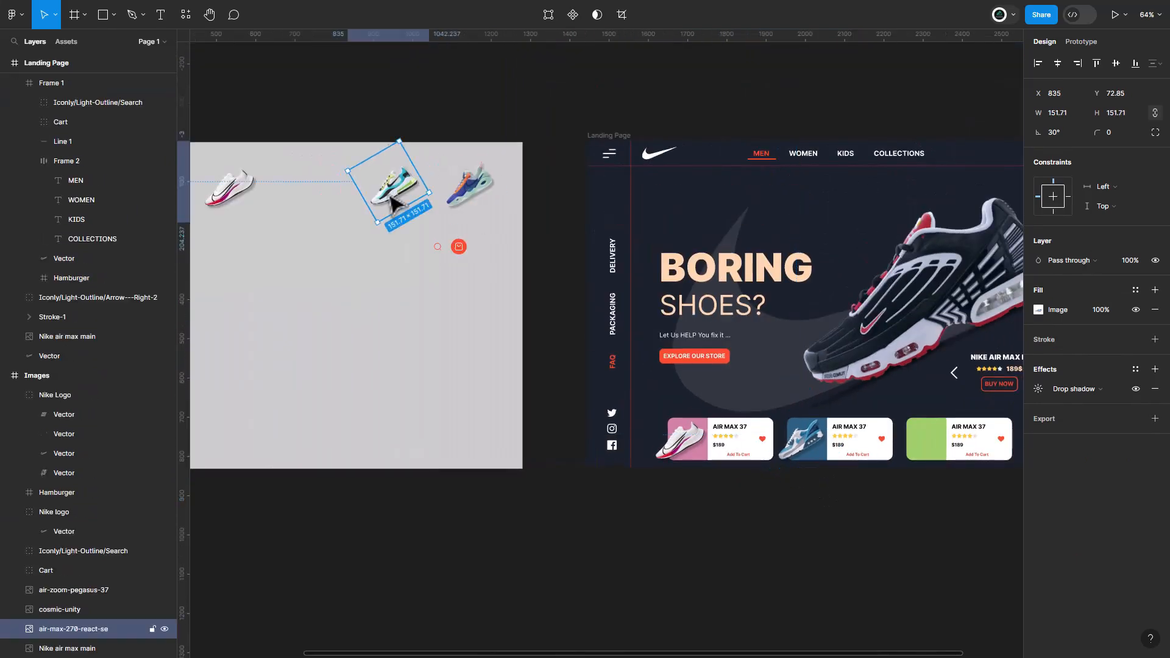
{"action": "left_click", "coordinate": [947, 430]}
{"action": "key", "text": "ctrl+v"}
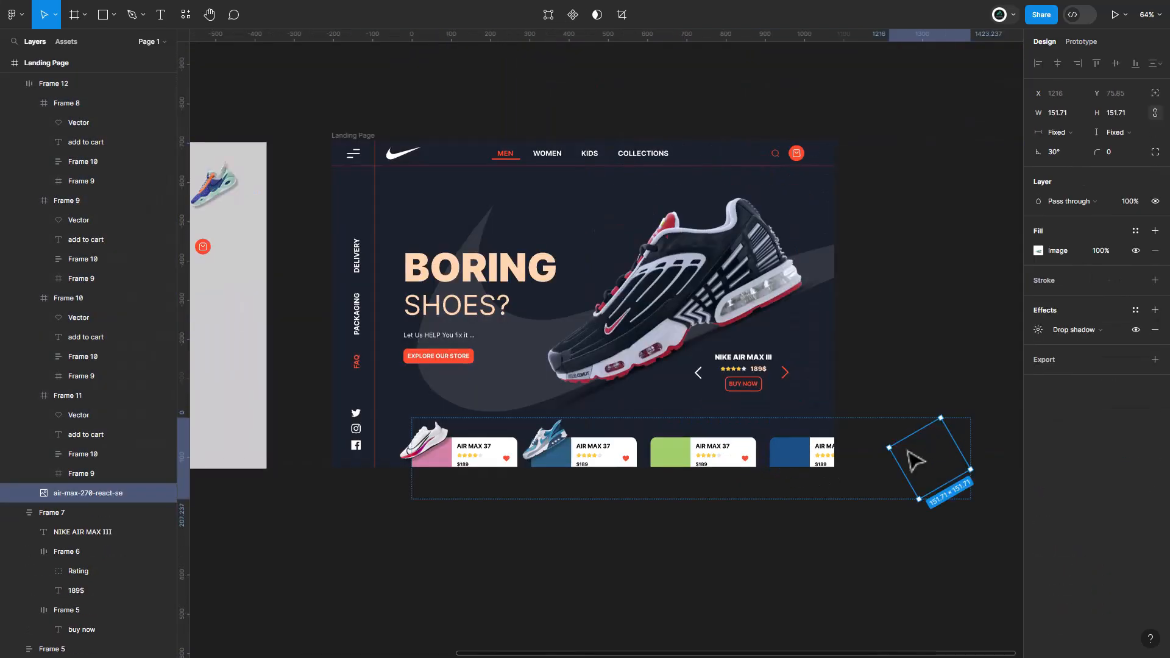
{"action": "left_click_drag", "start_coordinate": [950, 465], "coordinate": [677, 407]}
{"action": "scroll", "coordinate": [677, 407], "scroll_direction": "up", "scroll_amount": 5}
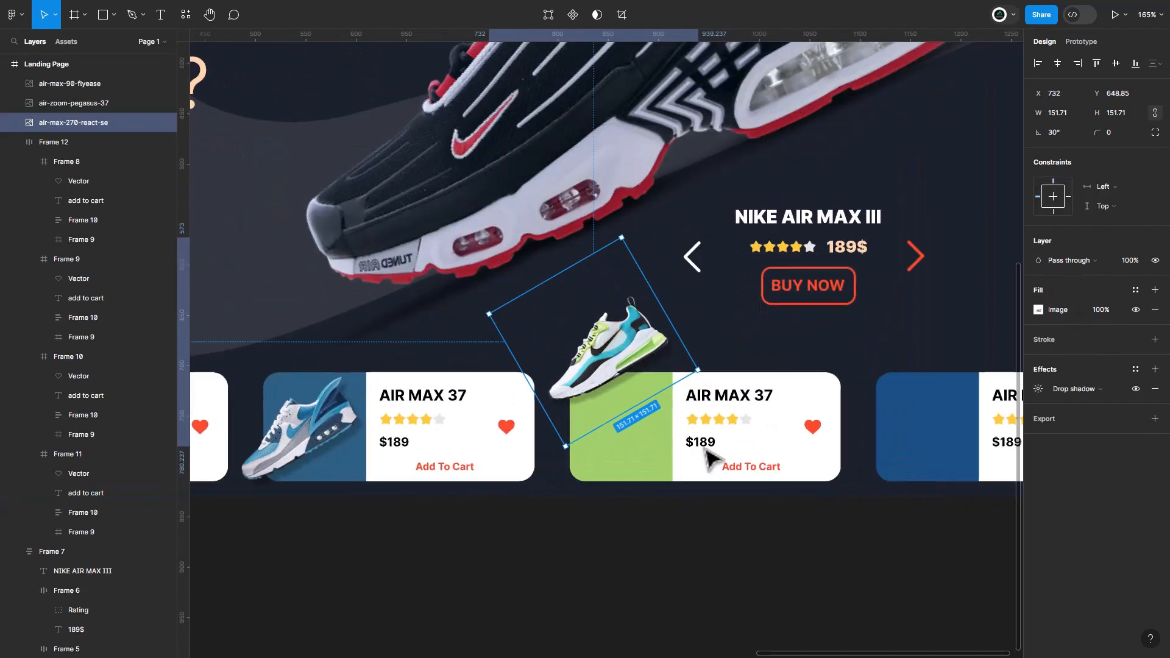
- Lower the air-max-270-react-se image over the third card's green area to Y 728.85, overhanging its left edge
{"action": "key", "text": "Down"}
{"action": "key", "text": "Down"}
{"action": "key", "text": "Down"}
{"action": "key", "text": "Down"}
{"action": "key", "text": "Down"}
{"action": "key", "text": "Down"}
{"action": "key", "text": "Down"}
{"action": "key", "text": "Down"}
{"action": "key", "text": "Down"}
{"action": "key", "text": "Down"}
{"action": "key", "text": "Down"}
{"action": "key", "text": "Down"}
{"action": "key", "text": "Down"}
{"action": "key", "text": "Down"}
{"action": "key", "text": "Down"}
{"action": "key", "text": "Down"}
{"action": "key", "text": "Down"}
{"action": "key", "text": "Down"}
{"action": "key", "text": "Down"}
{"action": "key", "text": "Down"}
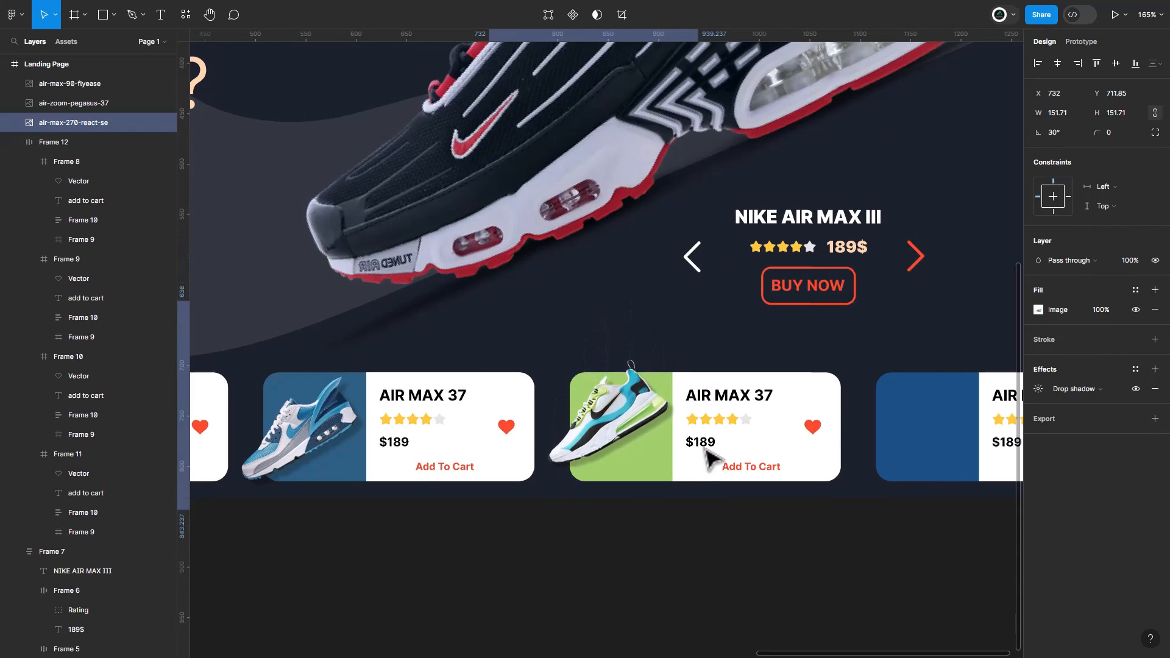
{"action": "key", "text": "Down"}
{"action": "key", "text": "Down"}
{"action": "key", "text": "Down"}
{"action": "key", "text": "Down"}
{"action": "key", "text": "Down"}
{"action": "key", "text": "Down"}
{"action": "key", "text": "Down"}
{"action": "key", "text": "Down"}
{"action": "key", "text": "Down"}
{"action": "key", "text": "Down"}
{"action": "key", "text": "Down"}
{"action": "key", "text": "Down"}
{"action": "key", "text": "Down"}
{"action": "key", "text": "Down"}
{"action": "key", "text": "Down"}
{"action": "key", "text": "Down"}
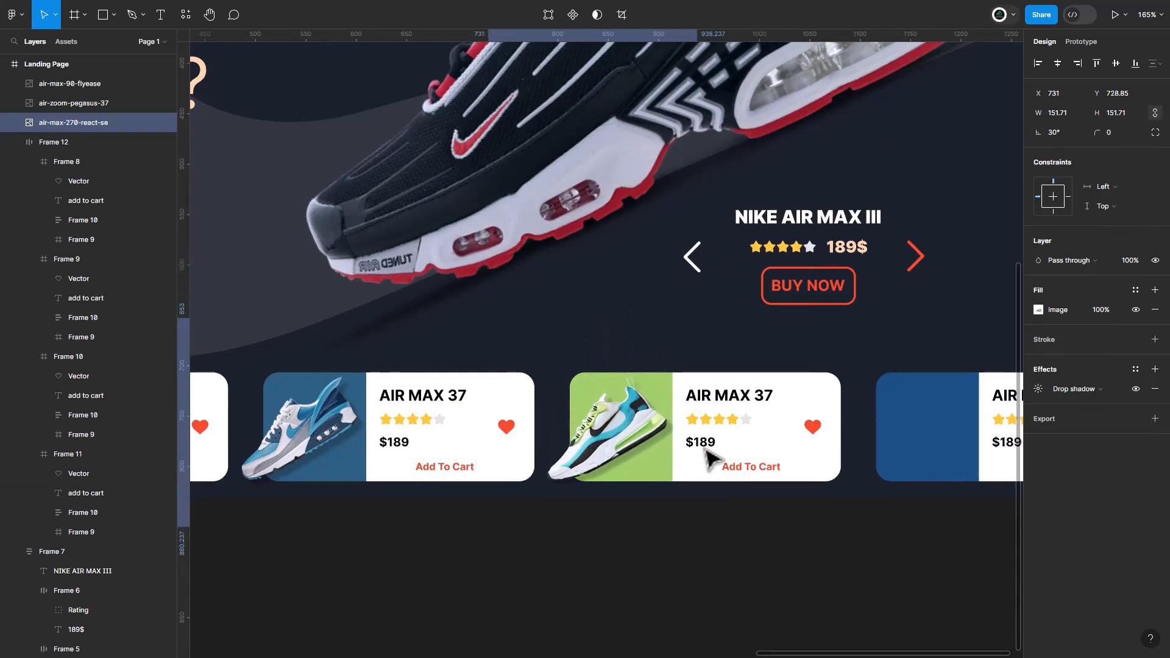
- Copy the cosmic-unity image from the Images frame onto the fourth card's blue area and bring it to the front
{"action": "scroll", "coordinate": [705, 449], "scroll_direction": "down", "scroll_amount": 5}
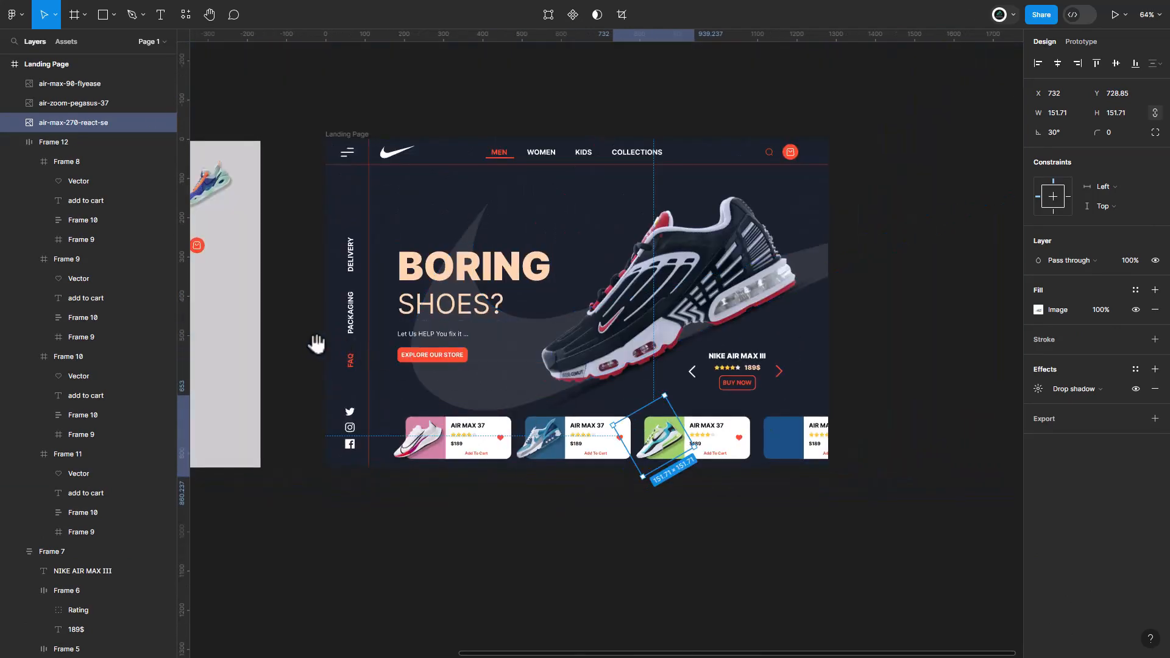
{"action": "left_click_drag", "start_coordinate": [311, 342], "coordinate": [449, 369]}
{"action": "left_click", "coordinate": [356, 228]}
{"action": "key", "text": "ctrl+c"}
{"action": "key", "text": "ctrl+v"}
{"action": "left_click_drag", "start_coordinate": [928, 212], "coordinate": [930, 453]}
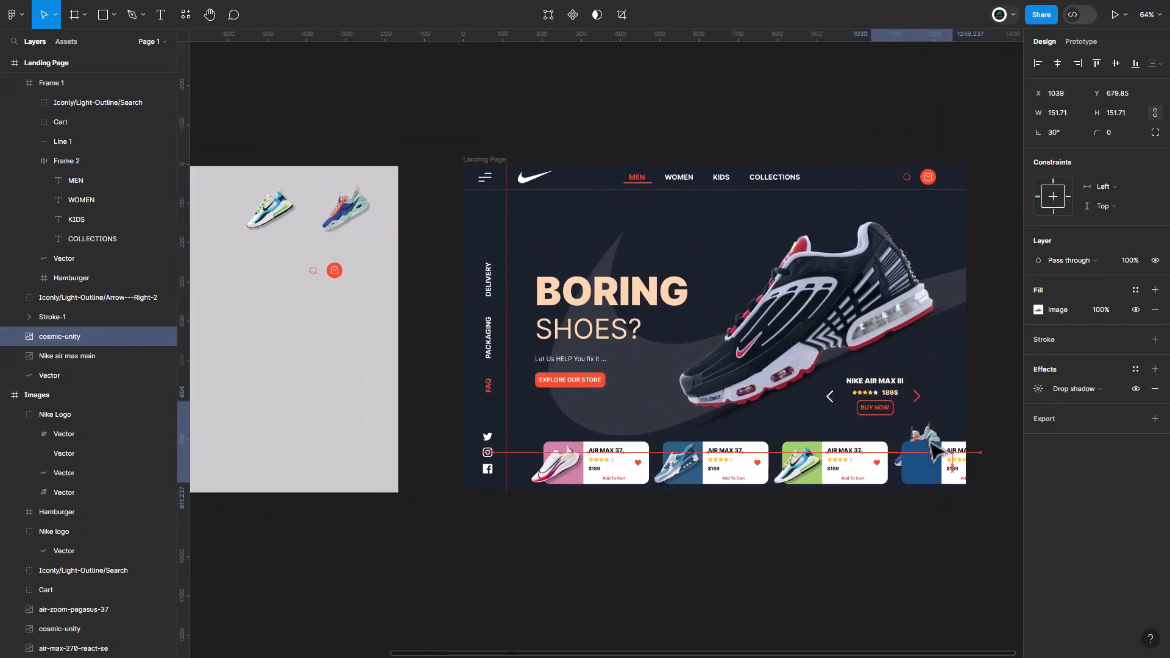
{"action": "right_click", "coordinate": [929, 437]}
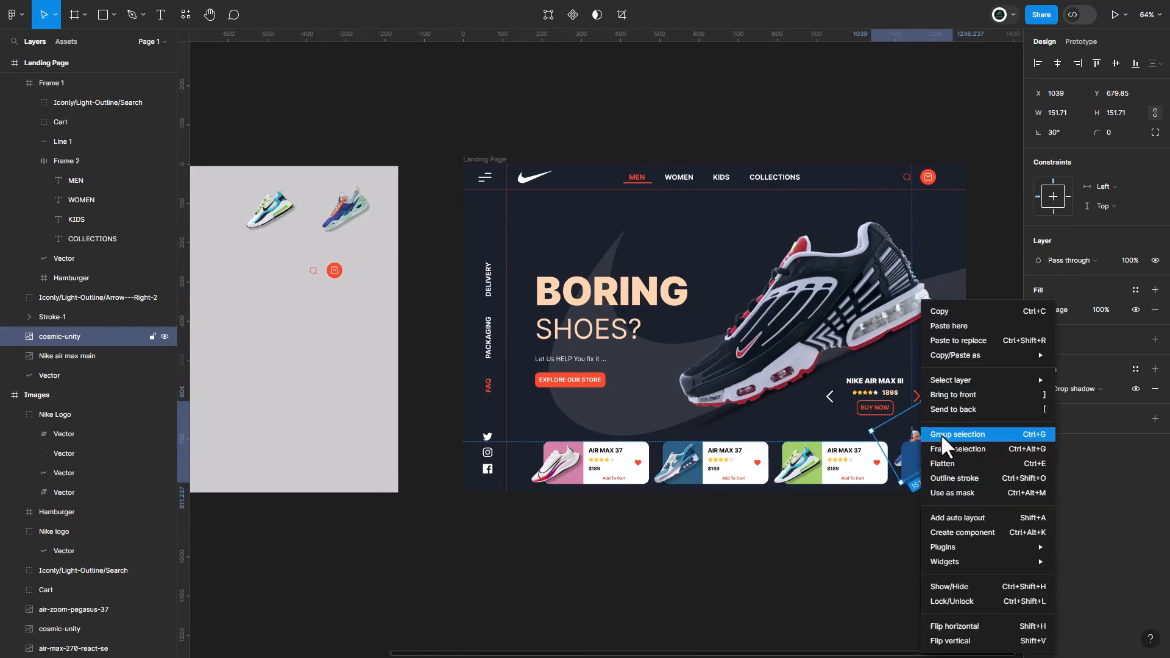
{"action": "left_click", "coordinate": [960, 390]}
{"action": "scroll", "coordinate": [971, 509], "scroll_direction": "up", "scroll_amount": 10}
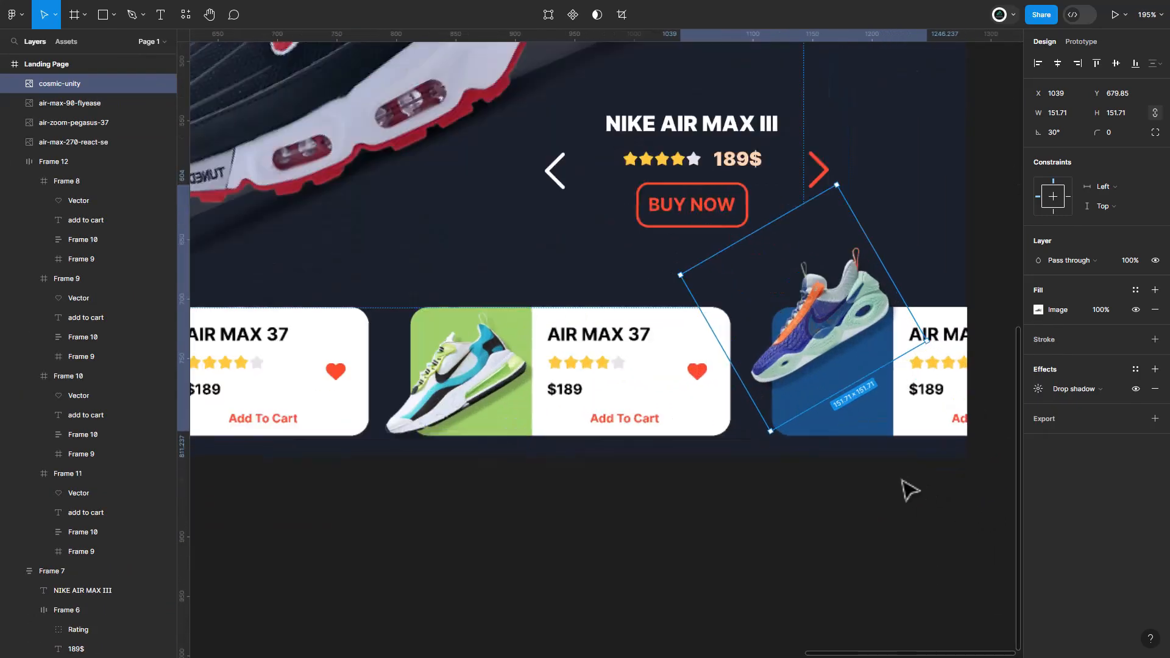
- Reposition the cosmic-unity image over the fourth card's blue area to X 1036, Y 724.85, overhanging its left edge
{"action": "key", "text": "Down"}
{"action": "key", "text": "Down"}
{"action": "key", "text": "Down"}
{"action": "key", "text": "Down"}
{"action": "key", "text": "Down"}
{"action": "key", "text": "Down"}
{"action": "key", "text": "Down"}
{"action": "key", "text": "Down"}
{"action": "key", "text": "Down"}
{"action": "key", "text": "Down"}
{"action": "key", "text": "Down"}
{"action": "key", "text": "Down"}
{"action": "key", "text": "Down"}
{"action": "key", "text": "Down"}
{"action": "key", "text": "Down"}
{"action": "key", "text": "Down"}
{"action": "key", "text": "Down"}
{"action": "key", "text": "Down"}
{"action": "key", "text": "Down"}
{"action": "key", "text": "Down"}
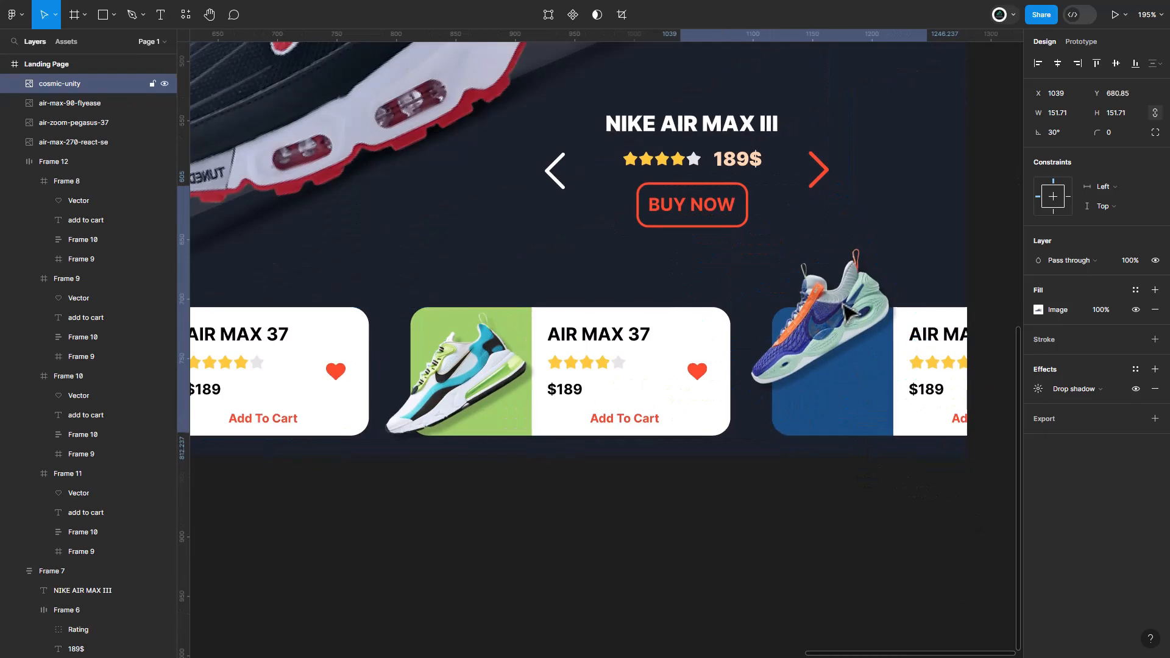
{"action": "key", "text": "Down"}
{"action": "key", "text": "Down"}
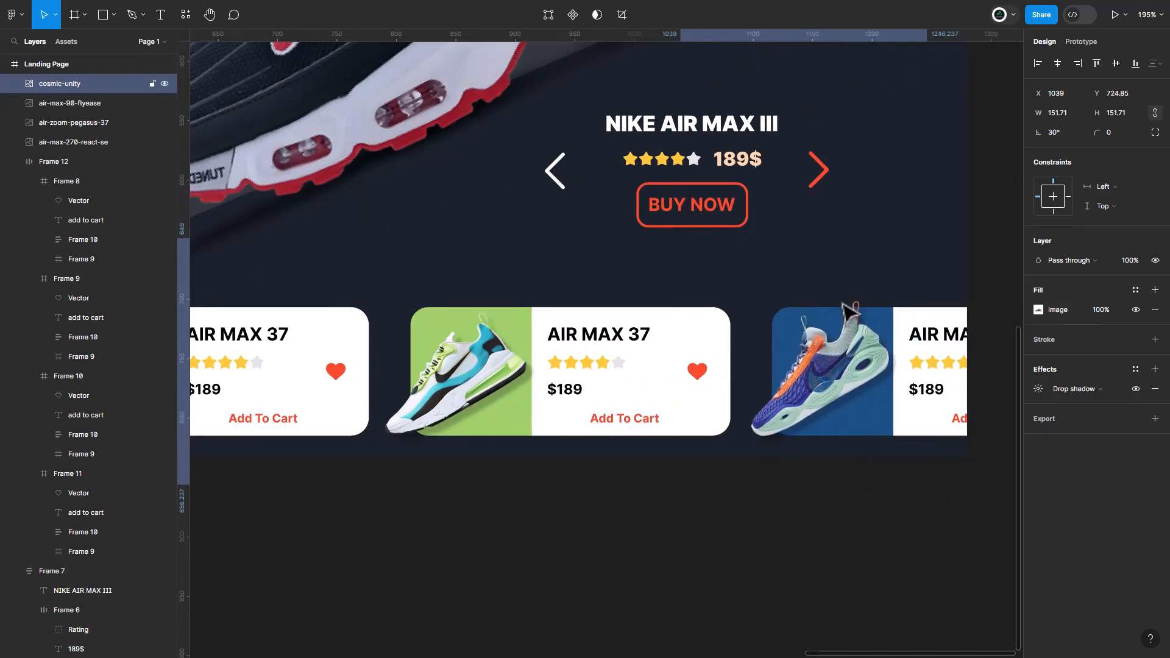
{"action": "key", "text": "Left"}
{"action": "key", "text": "Left"}
{"action": "scroll", "coordinate": [778, 491], "scroll_direction": "down", "scroll_amount": 6}
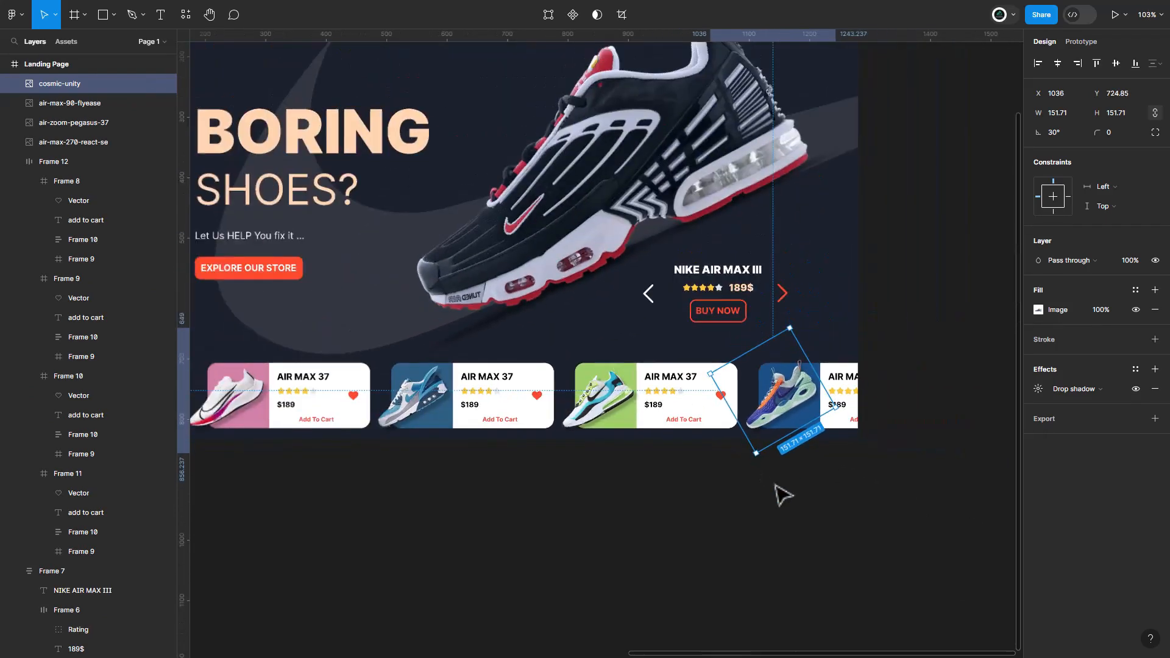